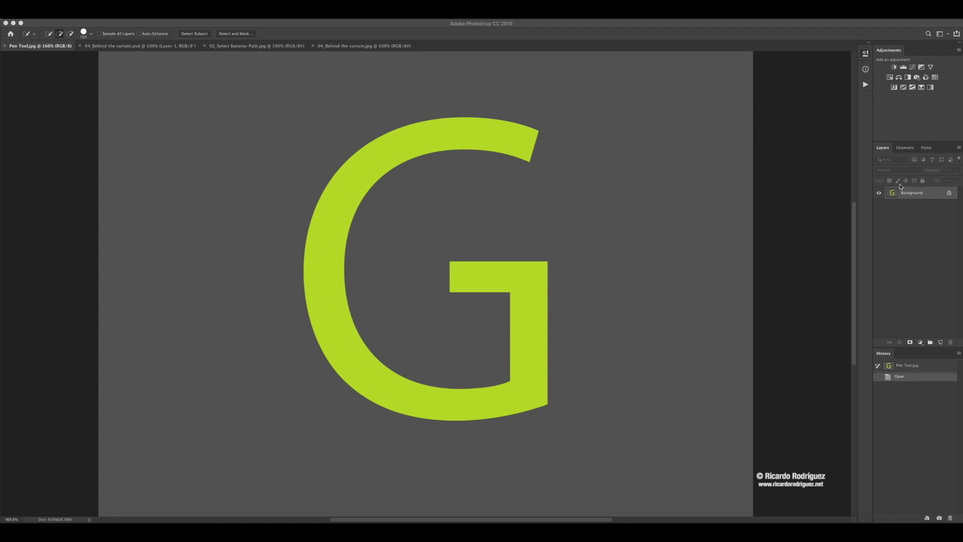
Step: Duplicate the Background layer and name the duplicate Copy
{"action": "left_click", "coordinate": [927, 149]}
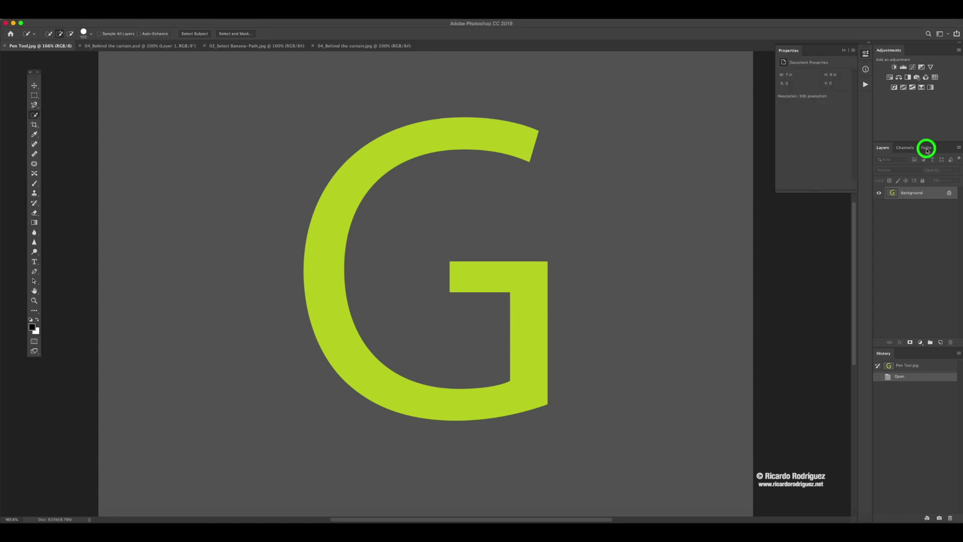
{"action": "left_click", "coordinate": [927, 149]}
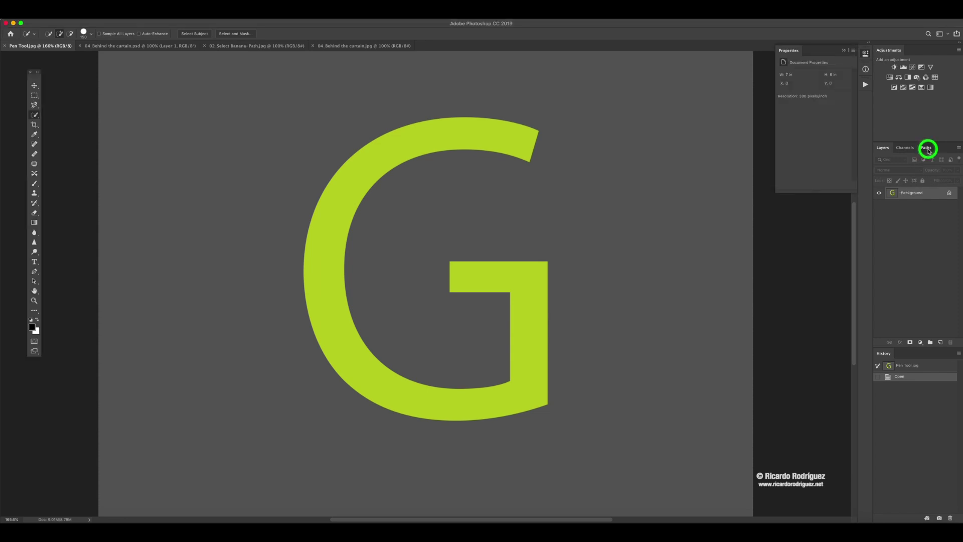
{"action": "left_click", "coordinate": [885, 149]}
{"action": "key", "text": "super+j"}
{"action": "double_click", "coordinate": [907, 193]}
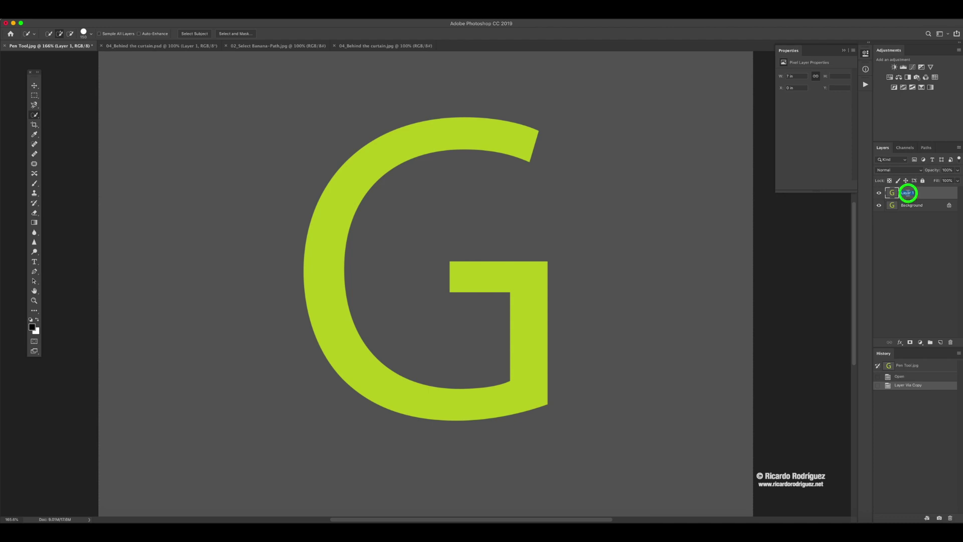
{"action": "type", "text": "Copy"}
{"action": "left_click", "coordinate": [930, 194]}
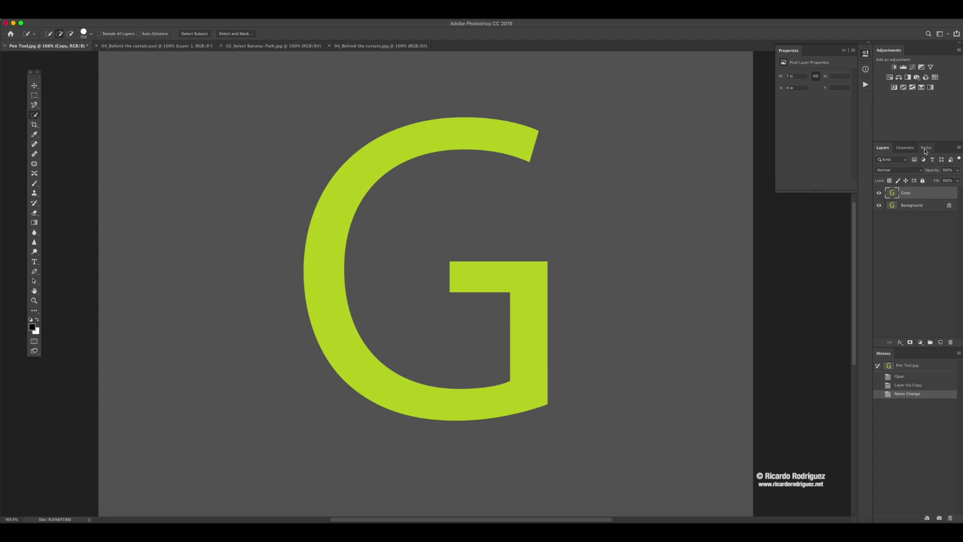
Step: Detach the Paths panel so it floats over the canvas beside the letter G, and adjust its height
{"action": "left_click", "coordinate": [926, 148]}
{"action": "left_click_drag", "start_coordinate": [926, 151], "coordinate": [681, 169]}
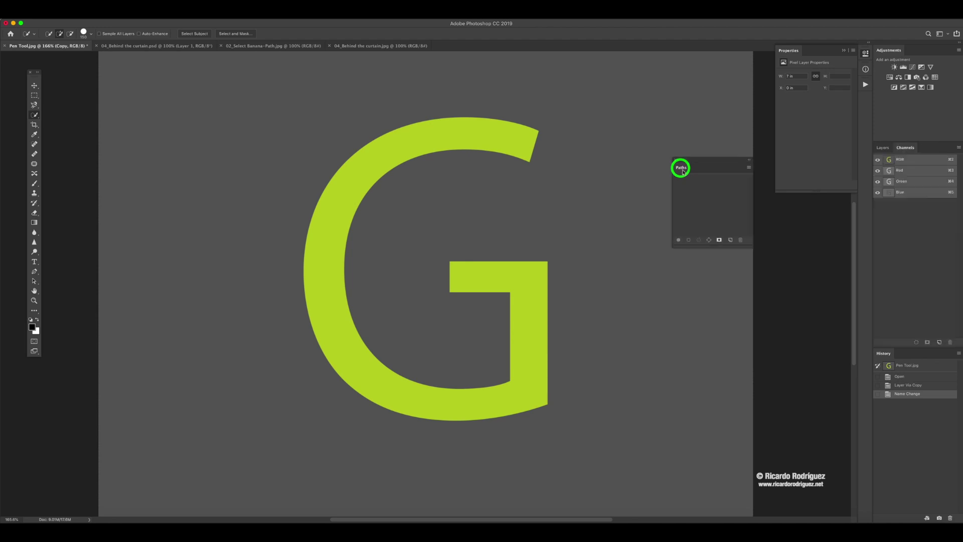
{"action": "left_click_drag", "start_coordinate": [711, 367], "coordinate": [710, 285]}
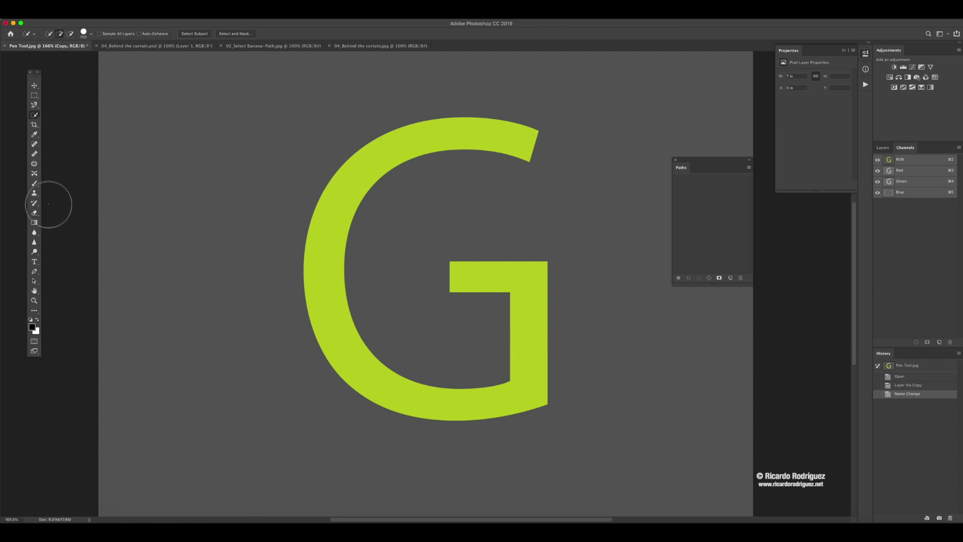
Step: Activate the Pen tool and move the floating tools and Paths panels closer to the letter G
{"action": "left_click", "coordinate": [34, 272]}
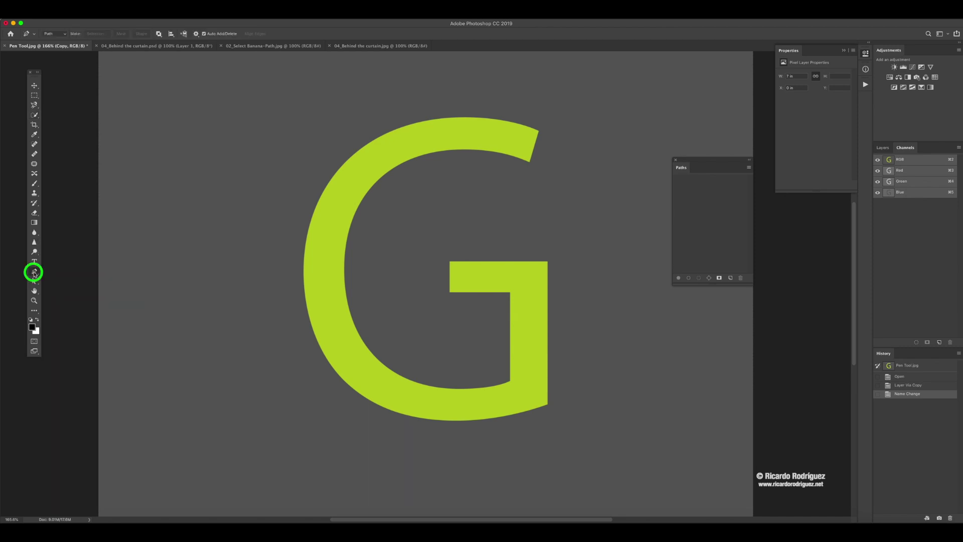
{"action": "left_click_drag", "start_coordinate": [33, 76], "coordinate": [148, 122]}
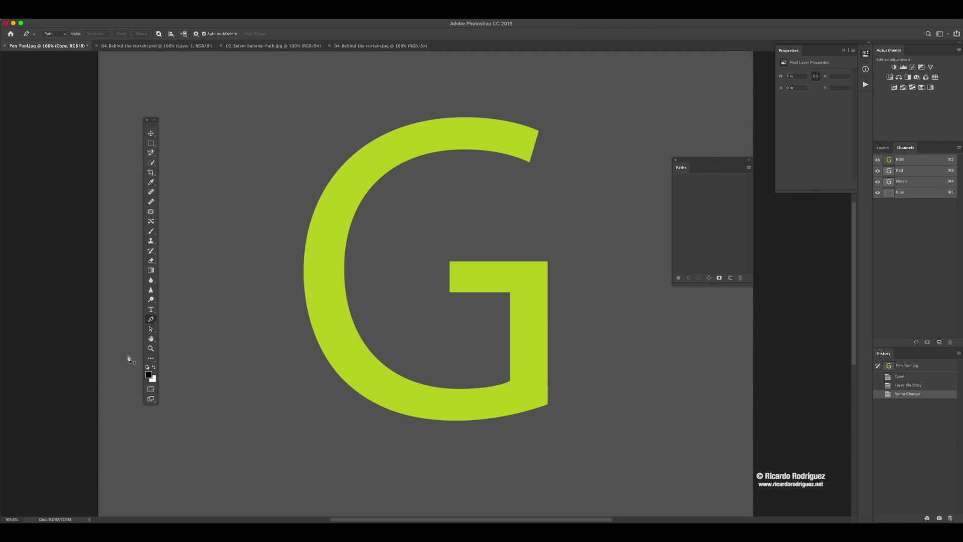
{"action": "left_click", "coordinate": [151, 320]}
{"action": "left_click_drag", "start_coordinate": [718, 159], "coordinate": [705, 177]}
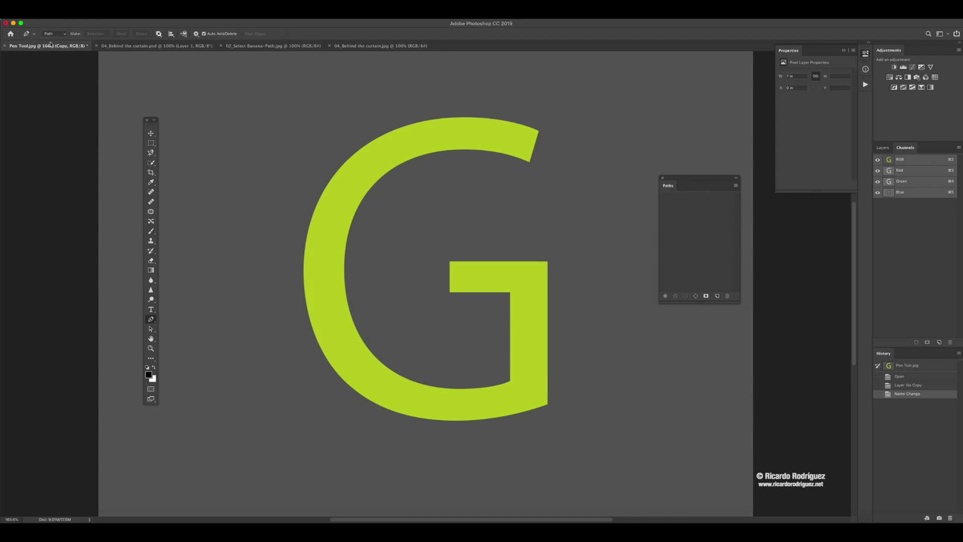
Step: Switch the Pen tool's drawing mode to Shape to view its options, and set it back to Path
{"action": "left_click", "coordinate": [65, 34]}
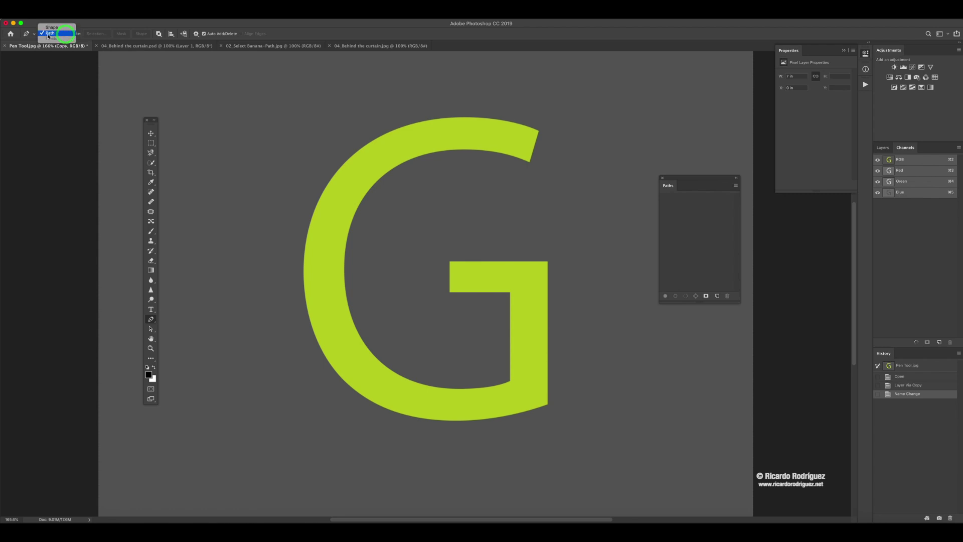
{"action": "left_click", "coordinate": [49, 34]}
{"action": "left_click", "coordinate": [54, 32]}
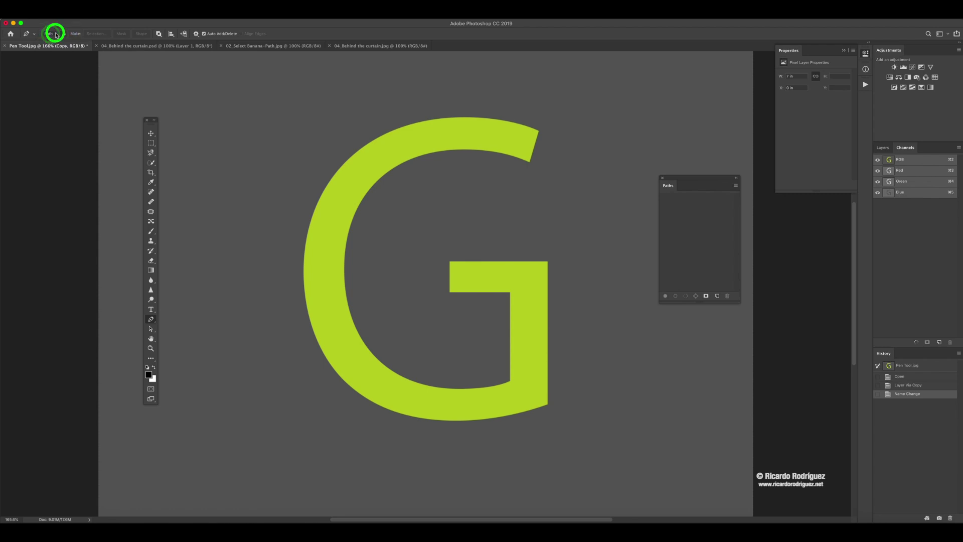
{"action": "left_click", "coordinate": [55, 28]}
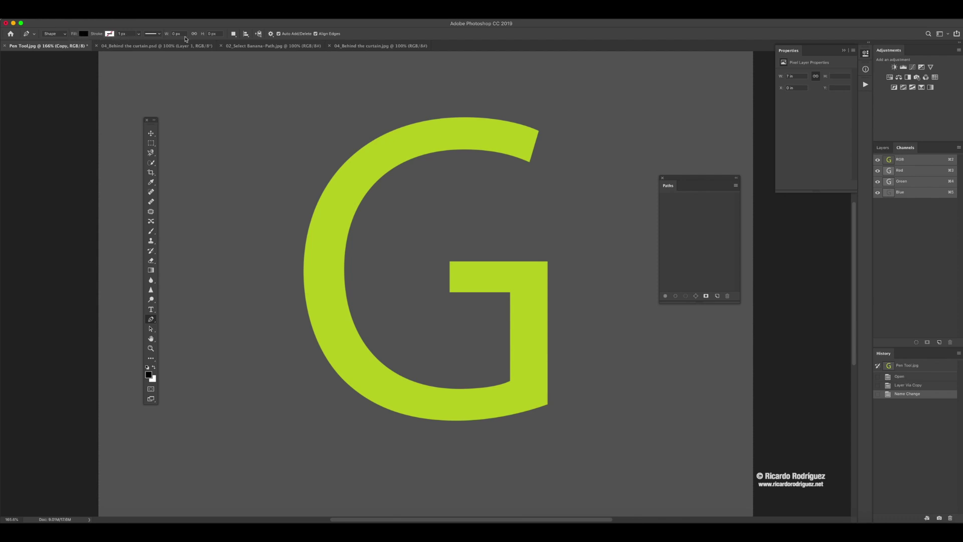
{"action": "left_click", "coordinate": [66, 35]}
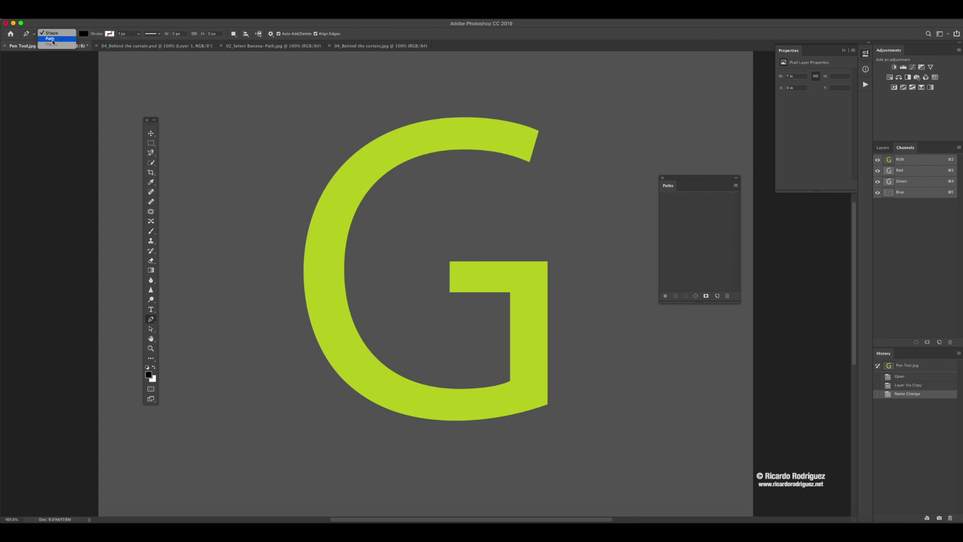
{"action": "left_click", "coordinate": [52, 40]}
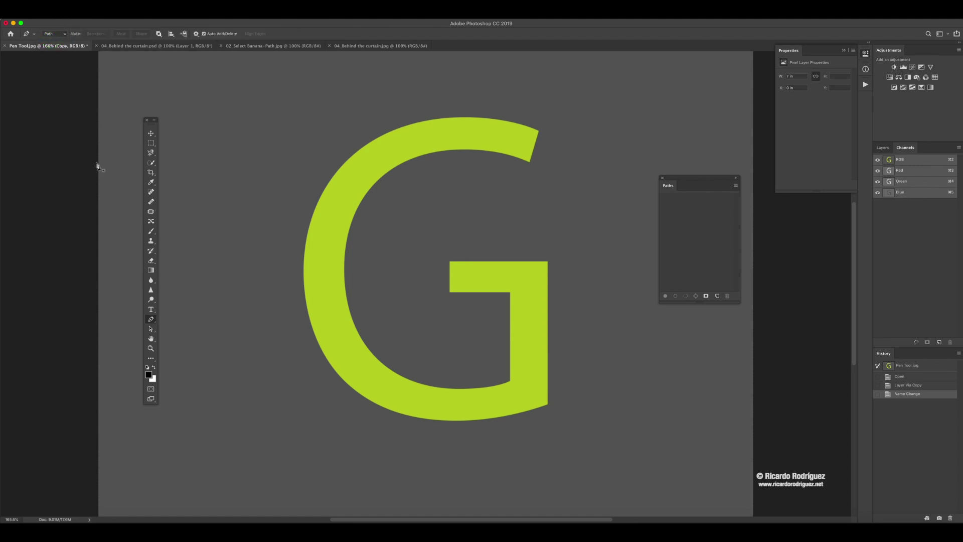
Step: Create a new path named G for the Pen tool work
{"action": "left_click", "coordinate": [151, 321]}
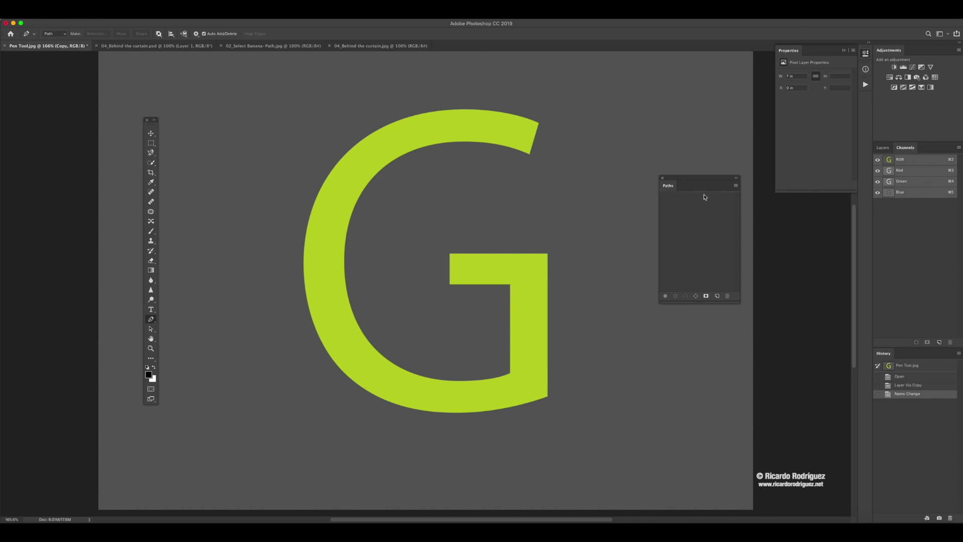
{"action": "left_click", "coordinate": [736, 187]}
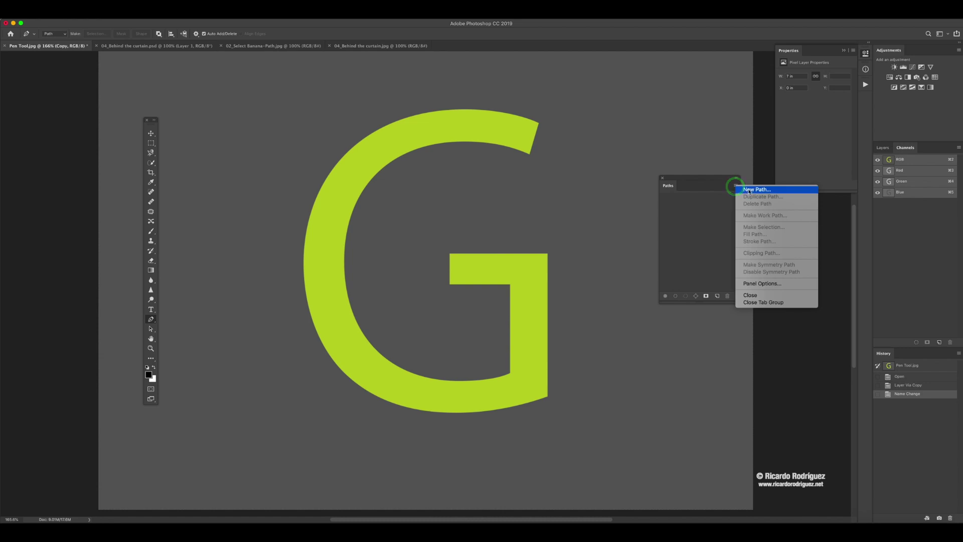
{"action": "left_click", "coordinate": [749, 191]}
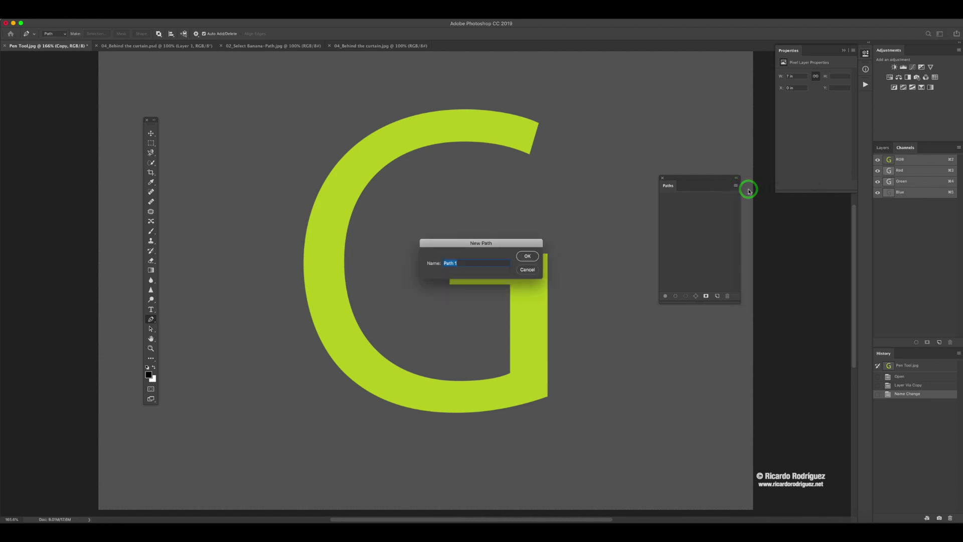
{"action": "type", "text": "G"}
{"action": "left_click", "coordinate": [528, 258]}
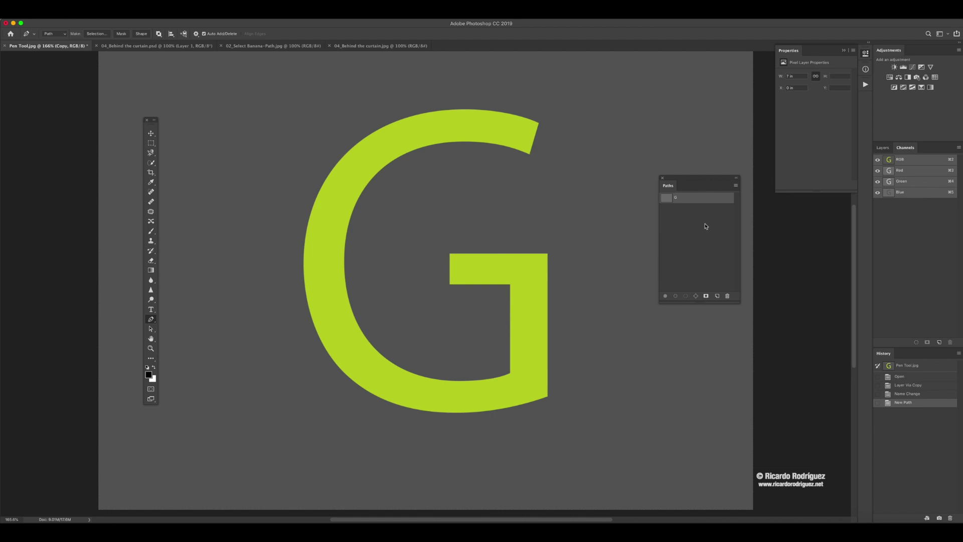
Step: Magnify the document to 700% and examine the gray area inside the upper curve of the letter G
{"action": "key", "text": "super+p"}
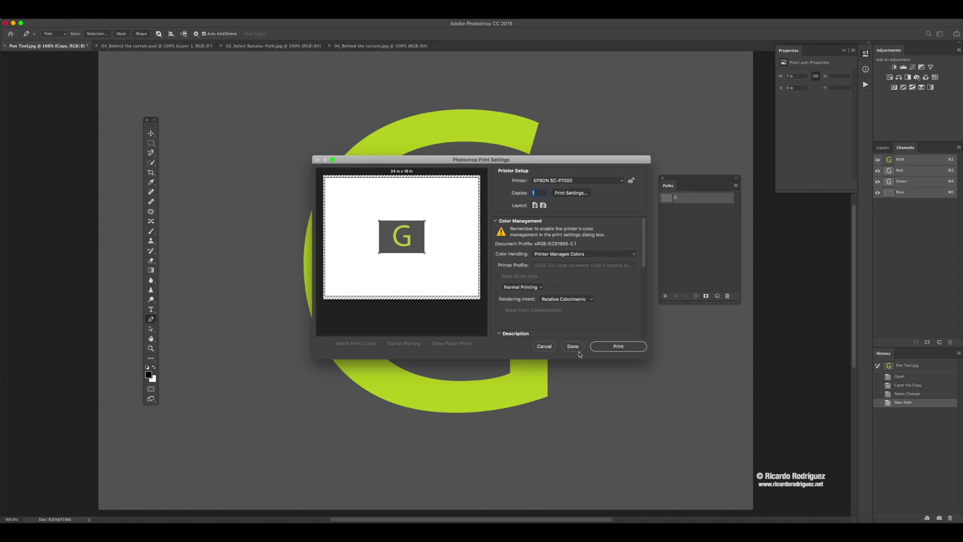
{"action": "left_click", "coordinate": [551, 347]}
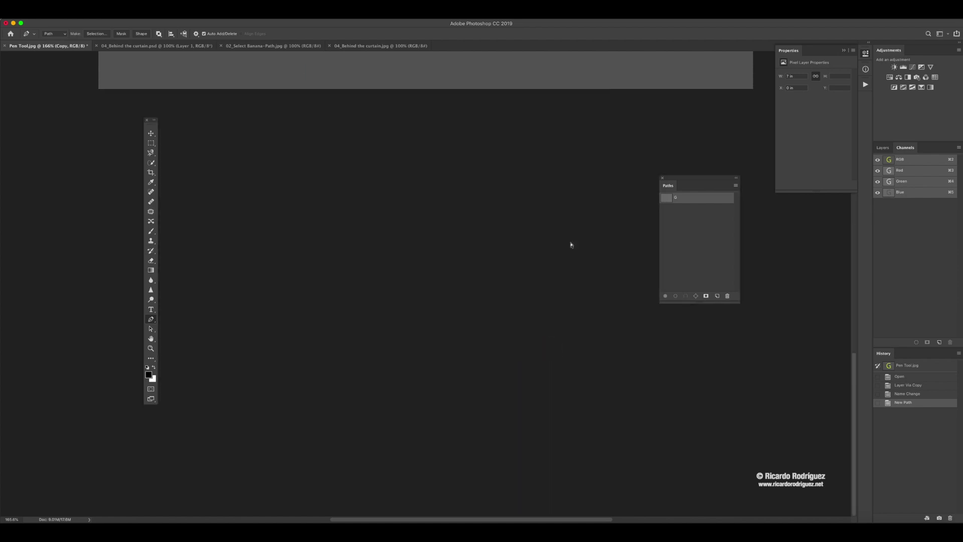
{"action": "key", "text": "super+equal"}
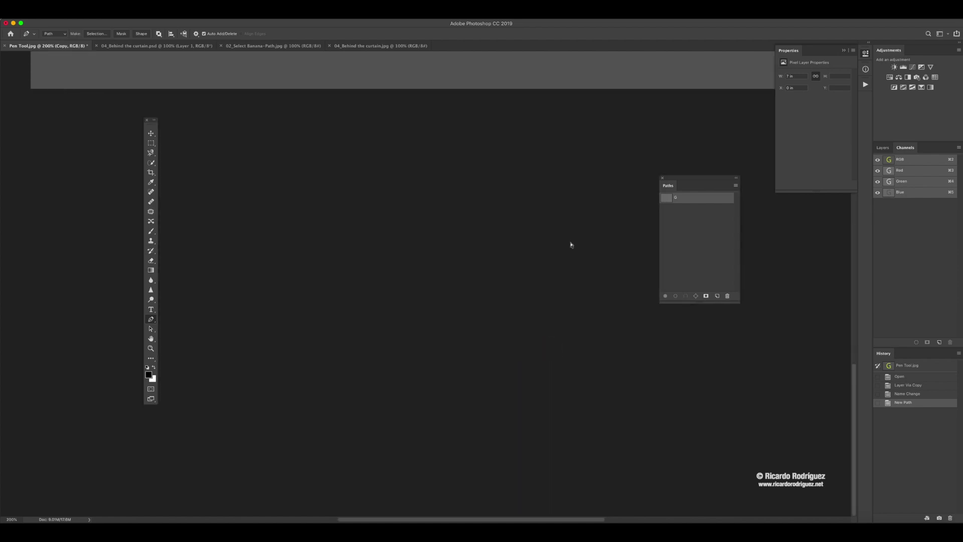
{"action": "key", "text": "super+0"}
{"action": "key", "text": "super+equal"}
{"action": "key", "text": "super+equal"}
{"action": "key", "text": "super+equal"}
{"action": "key", "text": "super+equal"}
{"action": "key", "text": "super+equal"}
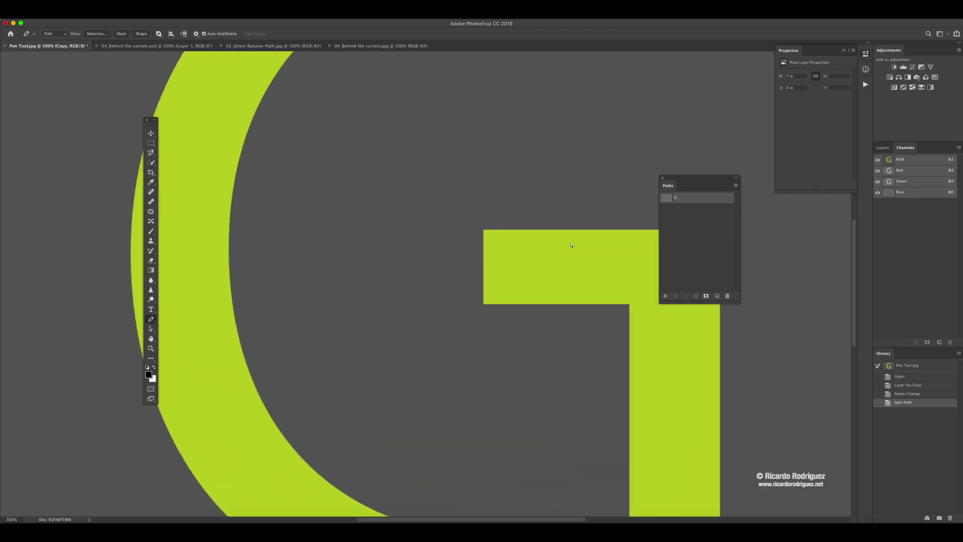
{"action": "key", "text": "super+equal"}
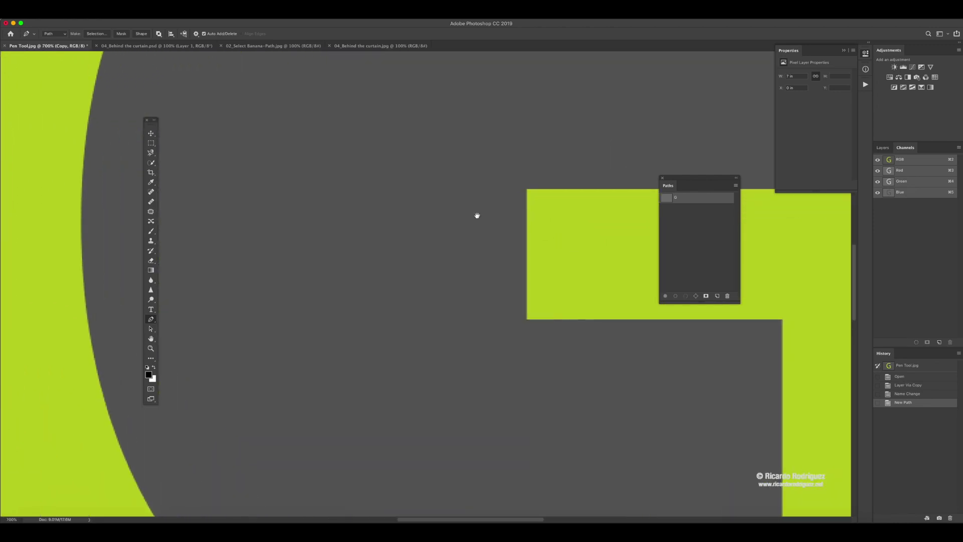
{"action": "left_click_drag", "start_coordinate": [411, 206], "coordinate": [462, 365]}
{"action": "left_click_drag", "start_coordinate": [454, 243], "coordinate": [354, 324]}
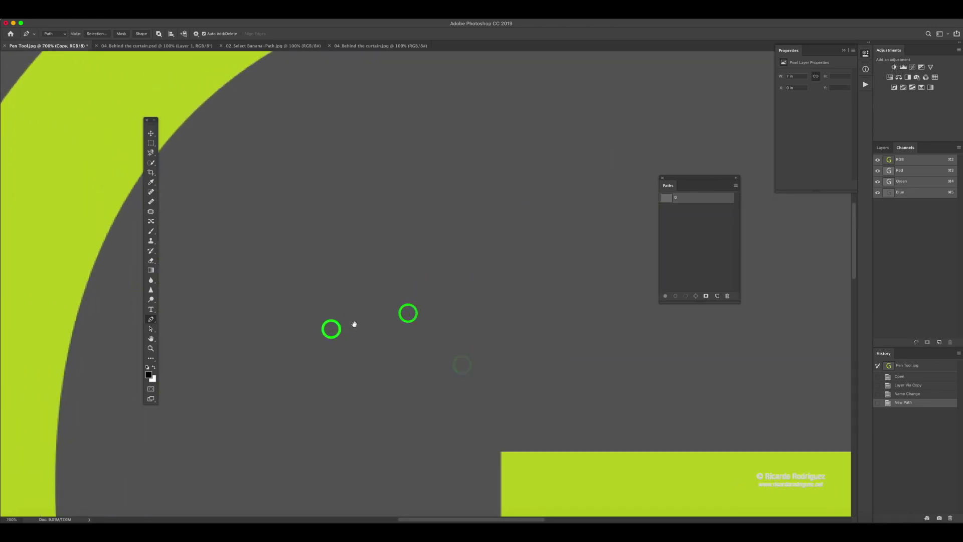
{"action": "left_click", "coordinate": [431, 280]}
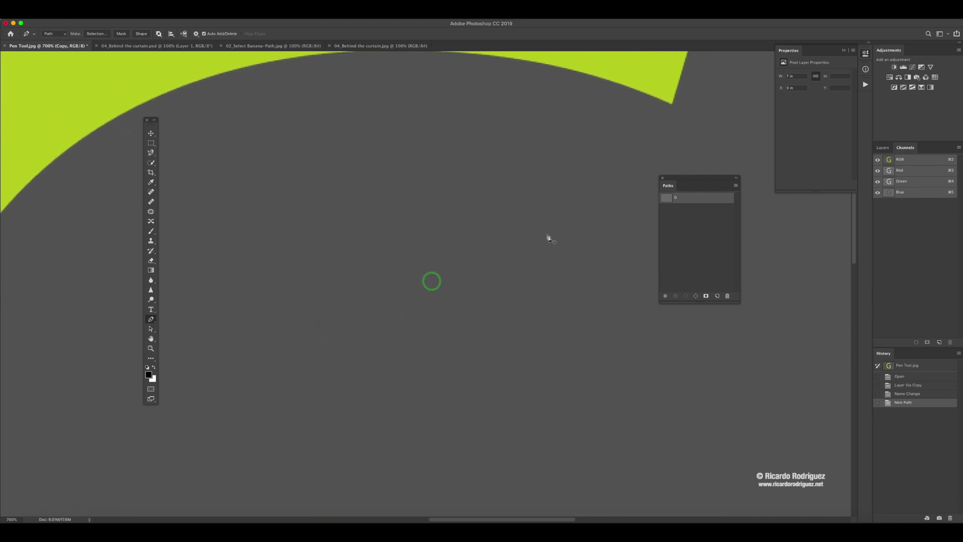
Step: Show the layers, look at the Lasso tool variants, and reactivate the Pen tool
{"action": "left_click", "coordinate": [150, 319]}
{"action": "left_click", "coordinate": [883, 147]}
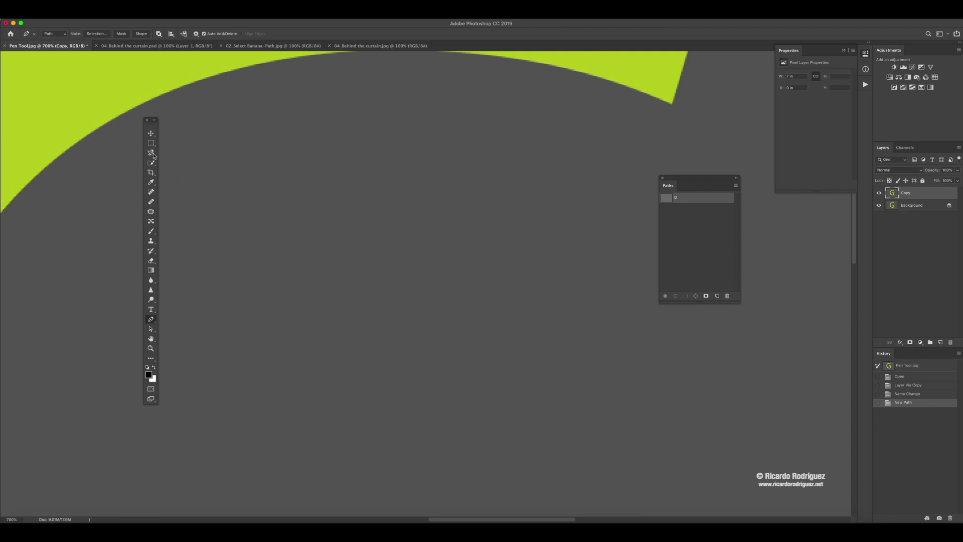
{"action": "mouse_move", "coordinate": [150, 153]}
{"action": "left_mouse_down"}
{"action": "mouse_move", "coordinate": [174, 161]}
{"action": "mouse_move", "coordinate": [149, 152]}
{"action": "left_mouse_up"}
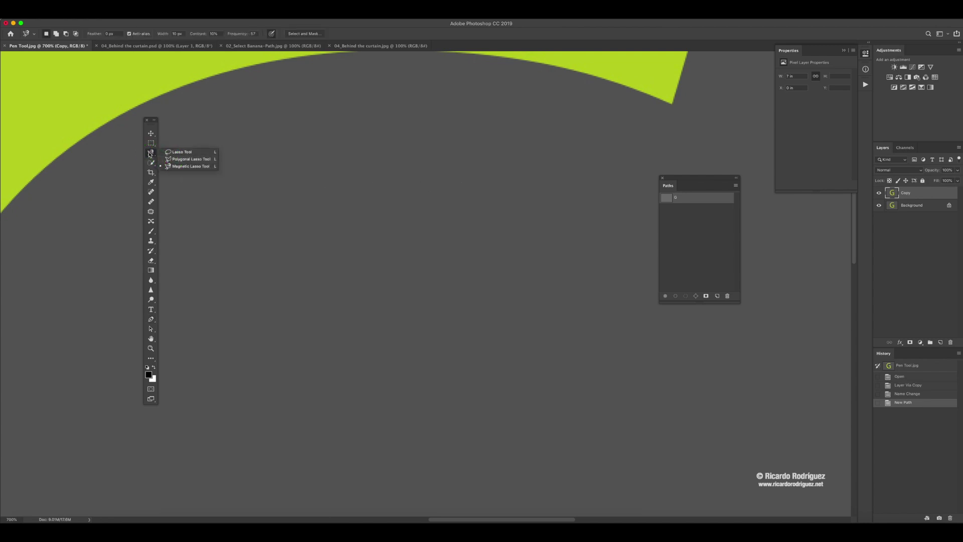
{"action": "left_click", "coordinate": [149, 152]}
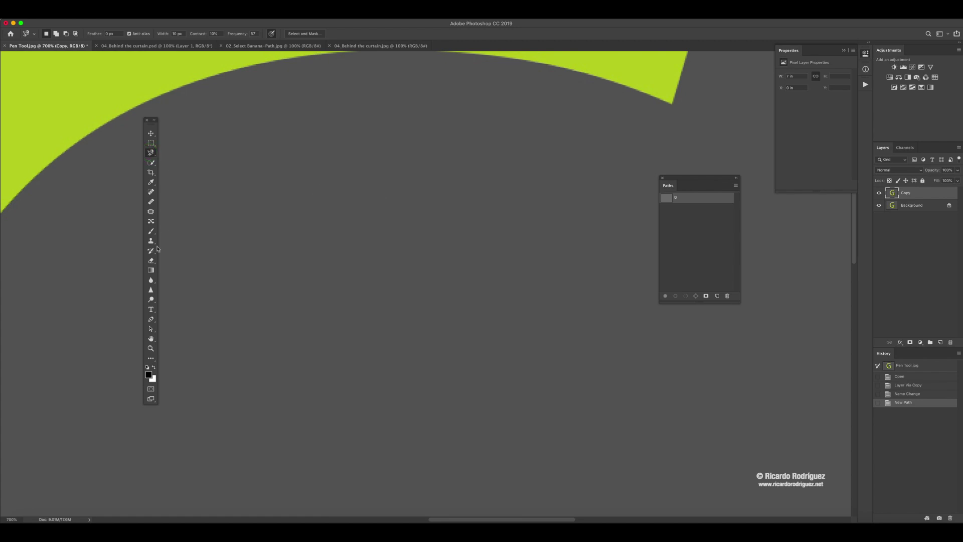
{"action": "left_click", "coordinate": [151, 319]}
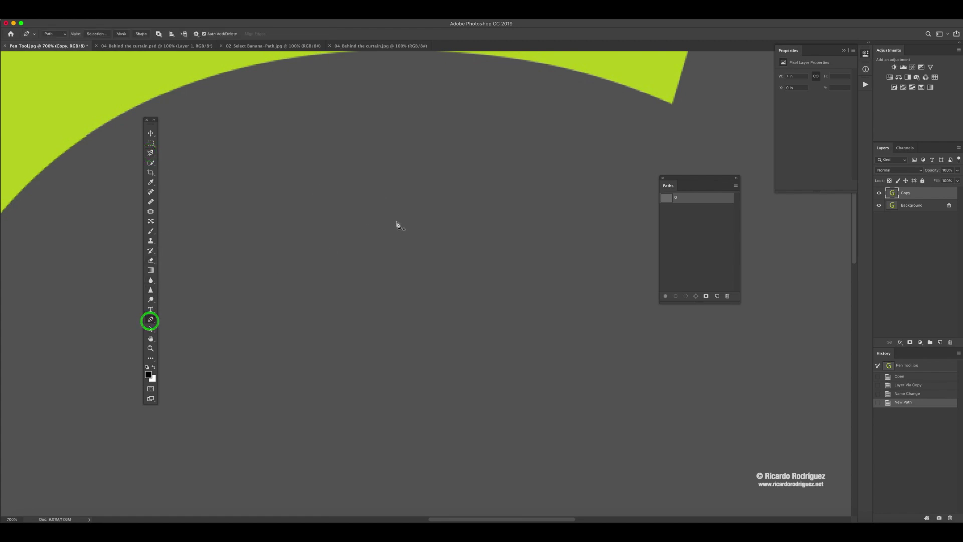
Step: Practise with the Pen tool by drawing a closed zigzag polygon of straight segments in the gray area under the curve
{"action": "left_click", "coordinate": [391, 179]}
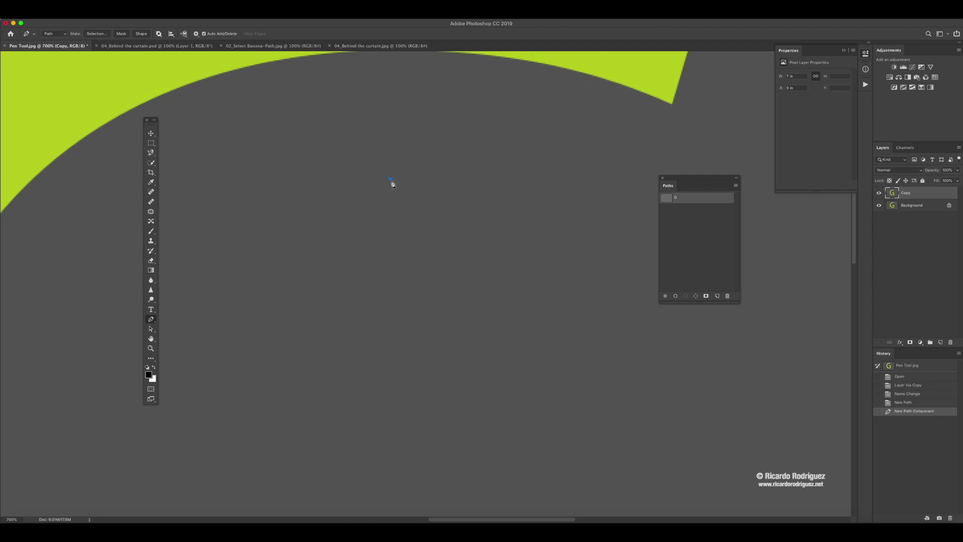
{"action": "left_click", "coordinate": [372, 257]}
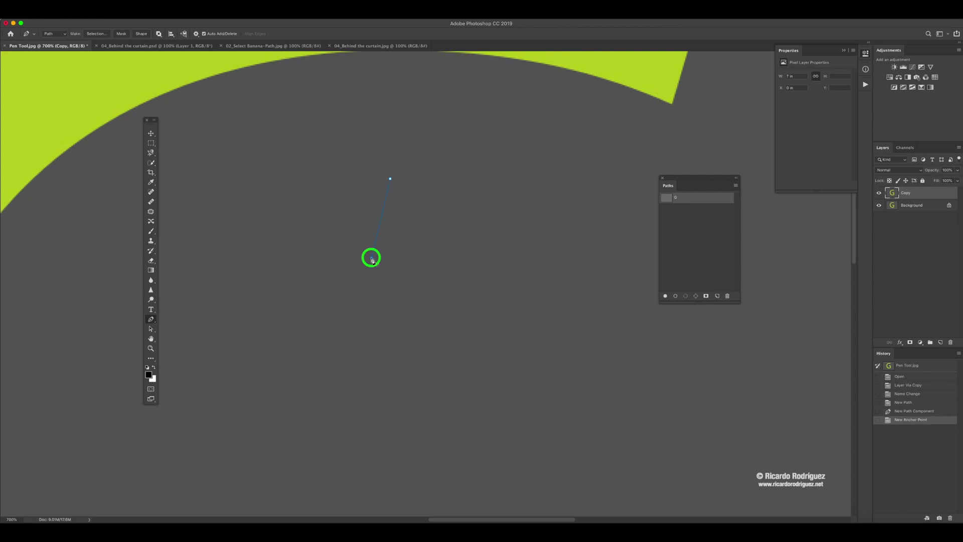
{"action": "left_click", "coordinate": [474, 285]}
{"action": "left_click", "coordinate": [493, 238]}
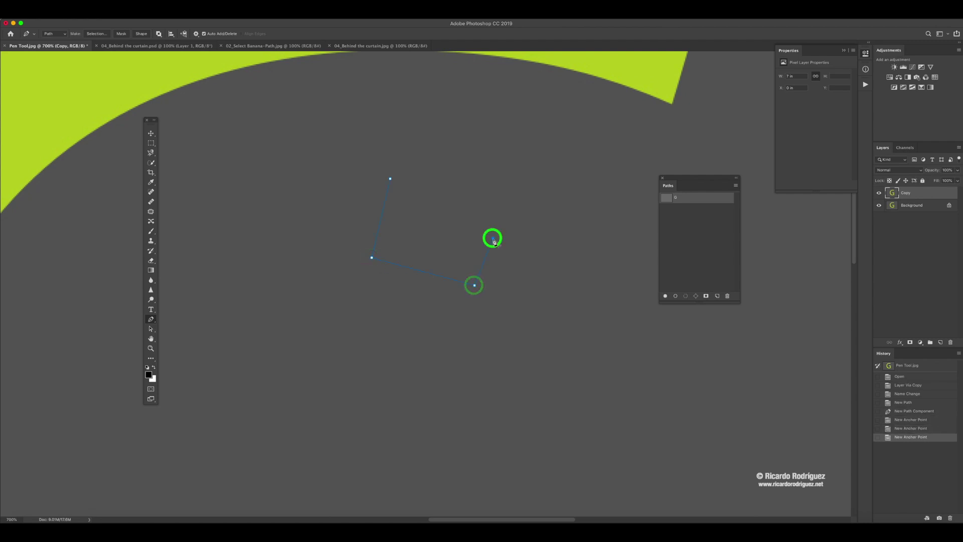
{"action": "left_click", "coordinate": [556, 280]}
{"action": "left_click", "coordinate": [567, 211]}
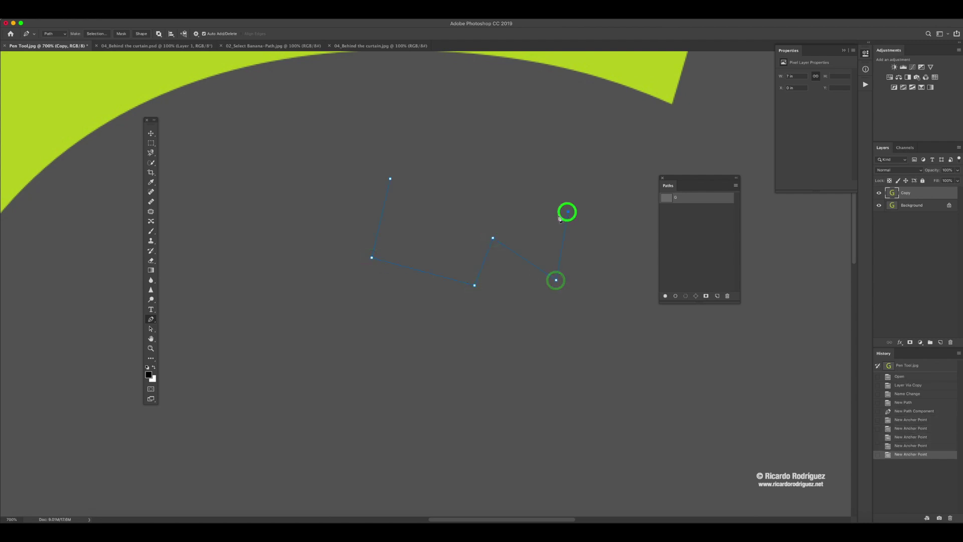
{"action": "left_click", "coordinate": [547, 155]}
{"action": "left_click", "coordinate": [531, 184]}
{"action": "left_click", "coordinate": [491, 139]}
{"action": "left_click", "coordinate": [467, 191]}
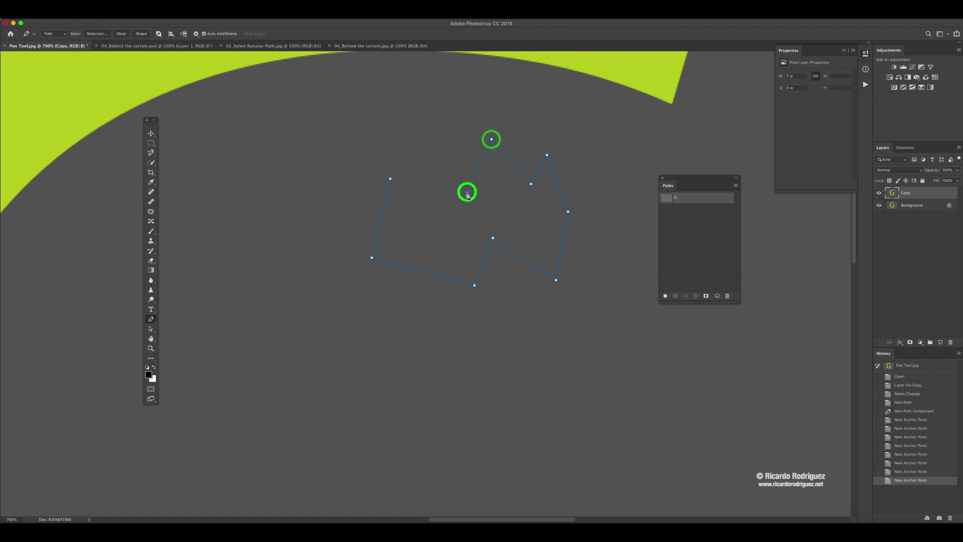
{"action": "left_click", "coordinate": [436, 193]}
{"action": "left_click", "coordinate": [433, 135]}
{"action": "left_click", "coordinate": [412, 137]}
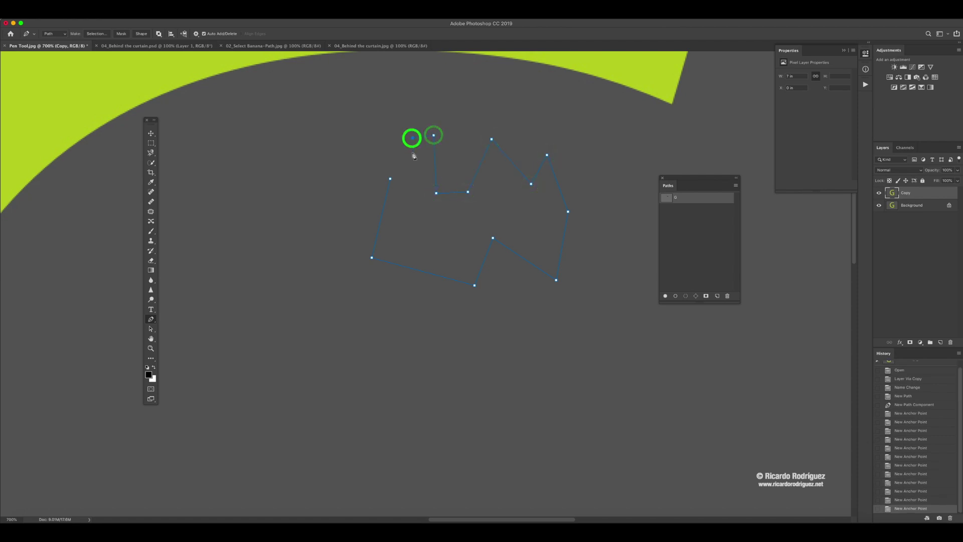
{"action": "left_click", "coordinate": [414, 171]}
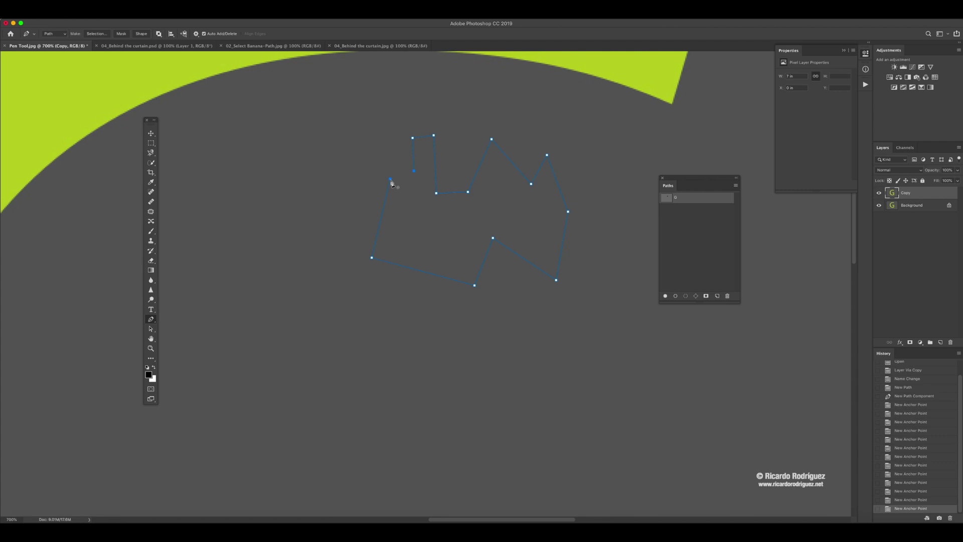
{"action": "left_click", "coordinate": [391, 180]}
Step: Undo the practice polygon by reverting the history to the New Path state
{"action": "key", "text": "ctrl+z"}
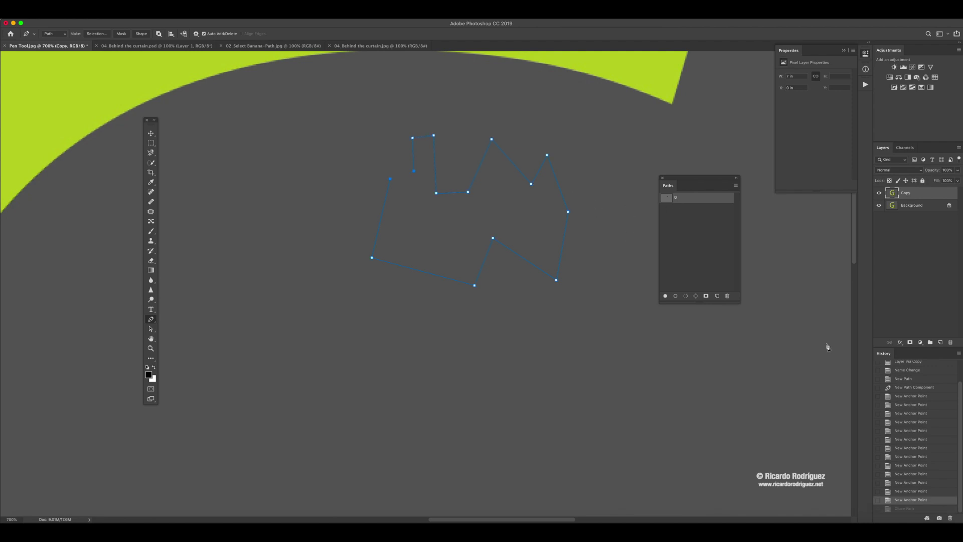
{"action": "left_click", "coordinate": [919, 387]}
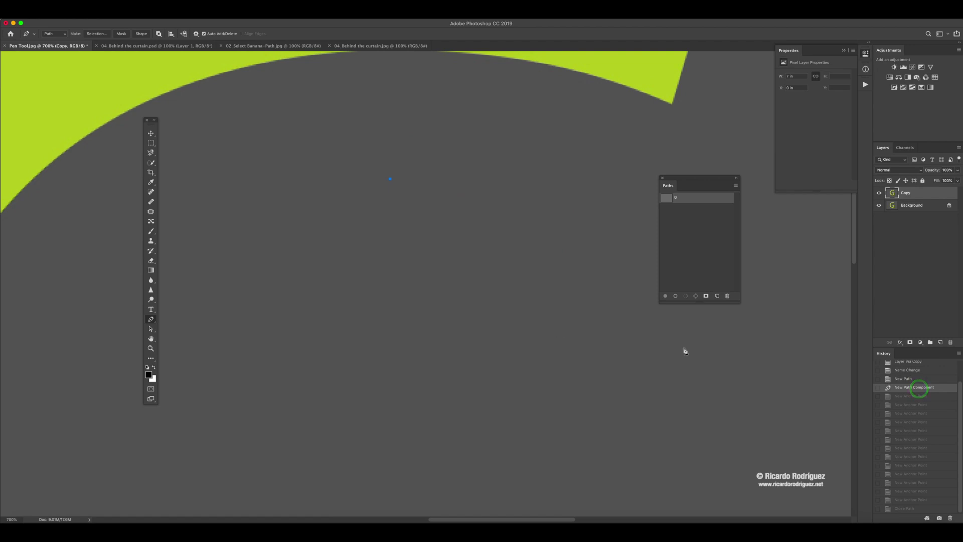
{"action": "left_click", "coordinate": [923, 380]}
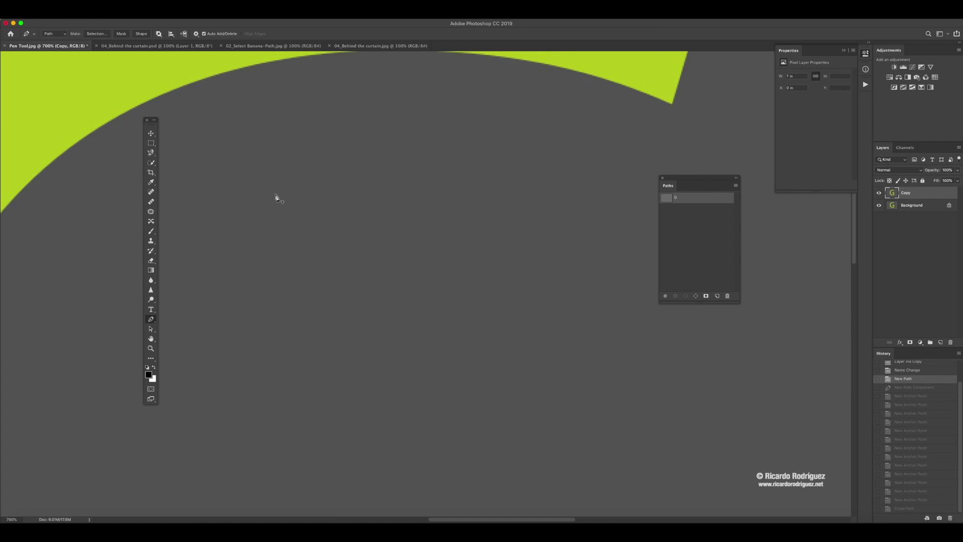
Step: Practise curved segments by drawing a closed path with four anchor points, and revert the history to the New Path state
{"action": "left_click", "coordinate": [352, 189]}
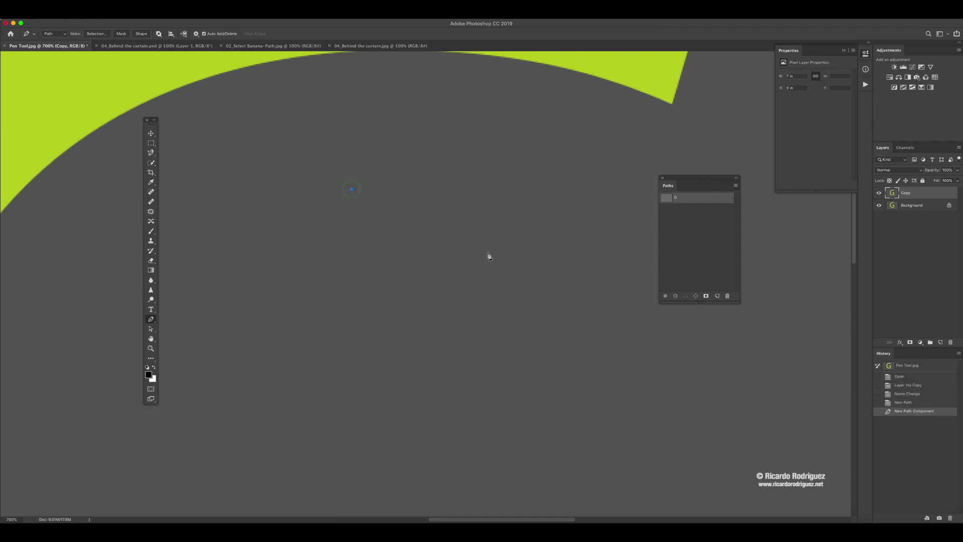
{"action": "left_click", "coordinate": [488, 254]}
{"action": "left_click_drag", "start_coordinate": [487, 254], "coordinate": [572, 183]}
{"action": "left_click_drag", "start_coordinate": [476, 135], "coordinate": [433, 130]}
{"action": "left_click_drag", "start_coordinate": [378, 125], "coordinate": [344, 138]}
{"action": "left_click", "coordinate": [352, 190]}
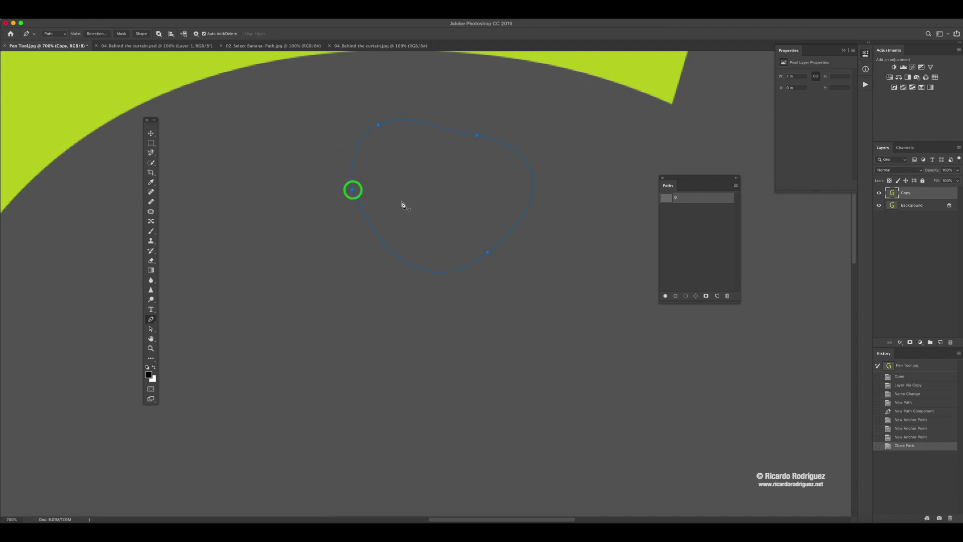
{"action": "left_click", "coordinate": [909, 411]}
{"action": "left_click", "coordinate": [906, 403]}
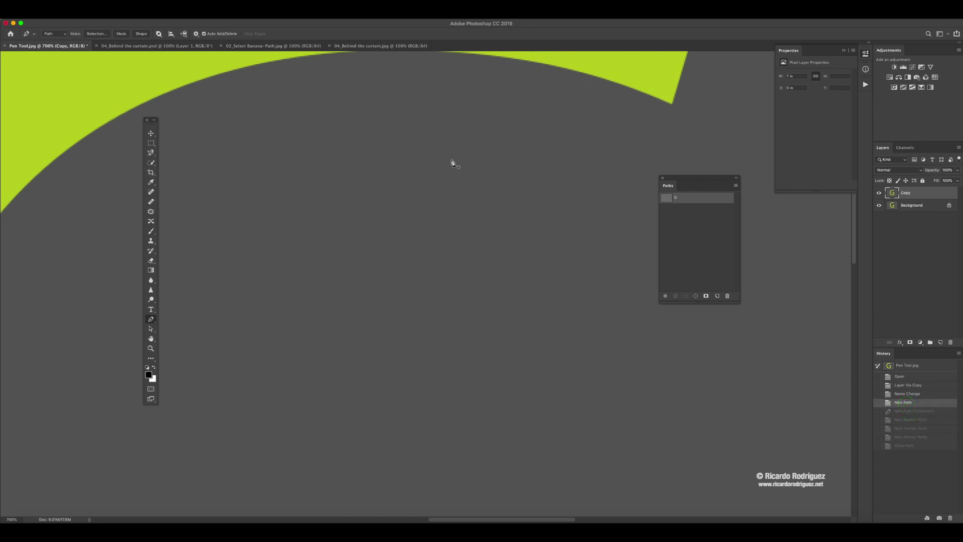
Step: Draw a large closed curved practice path with a narrow hook near its upper end, and revert to the New Path state
{"action": "left_click_drag", "start_coordinate": [465, 157], "coordinate": [397, 168]}
{"action": "left_click_drag", "start_coordinate": [335, 291], "coordinate": [389, 374]}
{"action": "left_click_drag", "start_coordinate": [490, 372], "coordinate": [568, 357]}
{"action": "left_click_drag", "start_coordinate": [570, 303], "coordinate": [580, 262]}
{"action": "left_click_drag", "start_coordinate": [580, 187], "coordinate": [550, 158]}
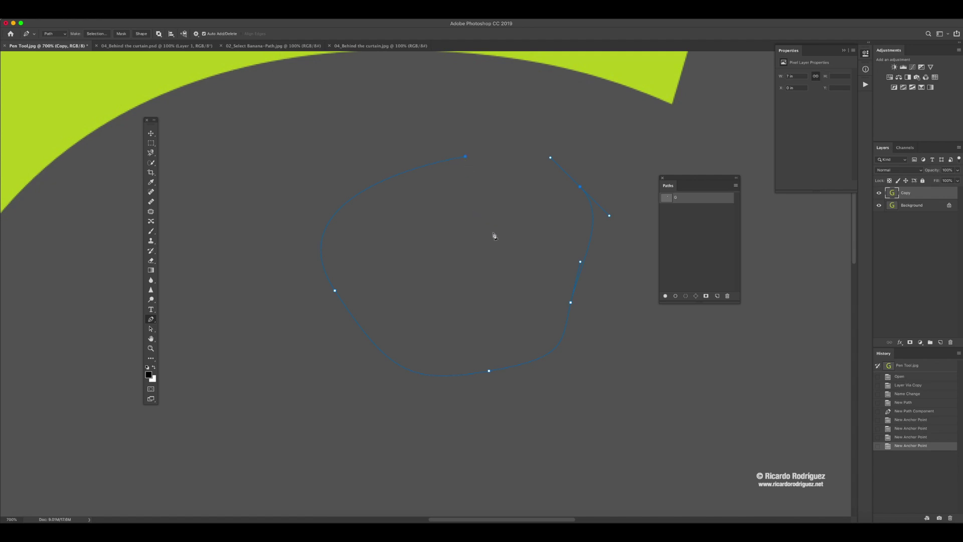
{"action": "left_click", "coordinate": [506, 103]}
{"action": "left_click", "coordinate": [505, 148]}
{"action": "left_click", "coordinate": [504, 184]}
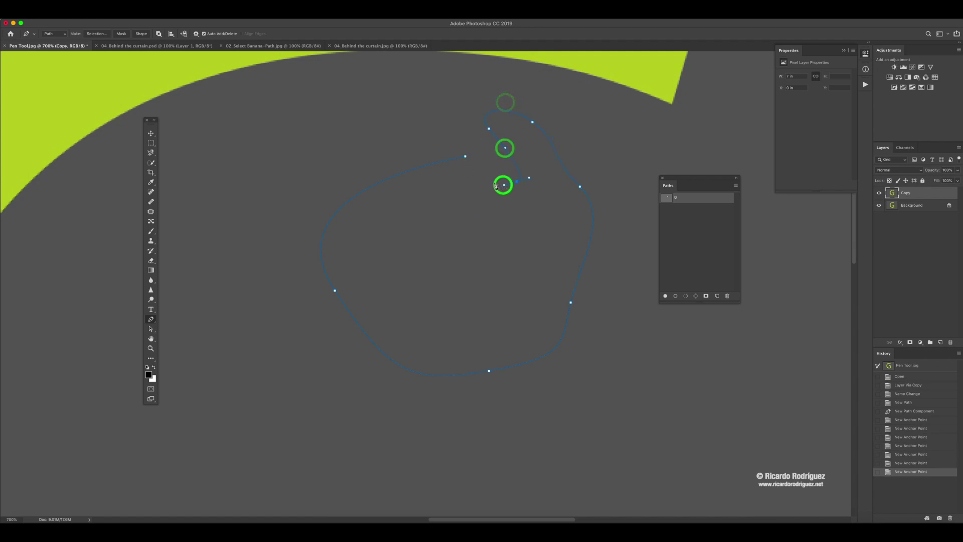
{"action": "left_click", "coordinate": [488, 168]}
{"action": "left_click", "coordinate": [465, 157]}
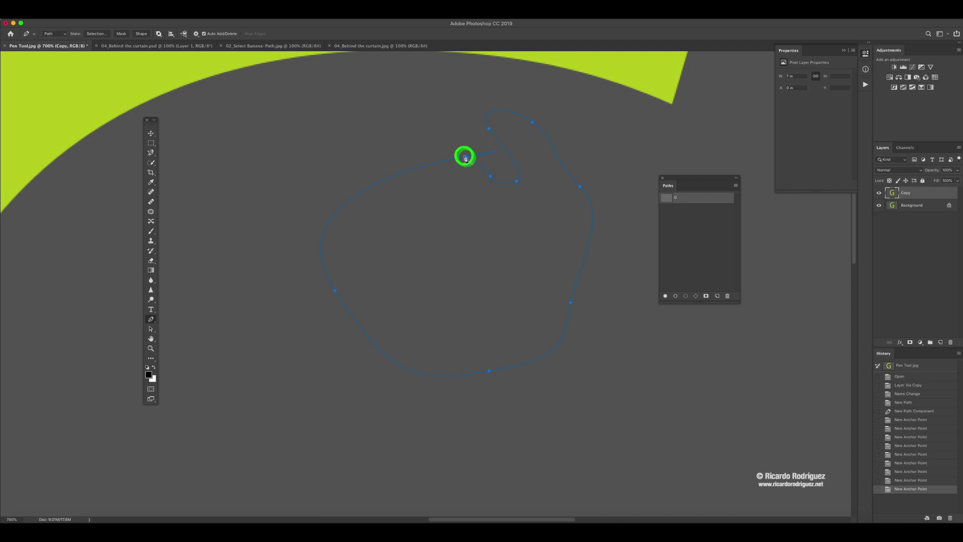
{"action": "left_click", "coordinate": [466, 156]}
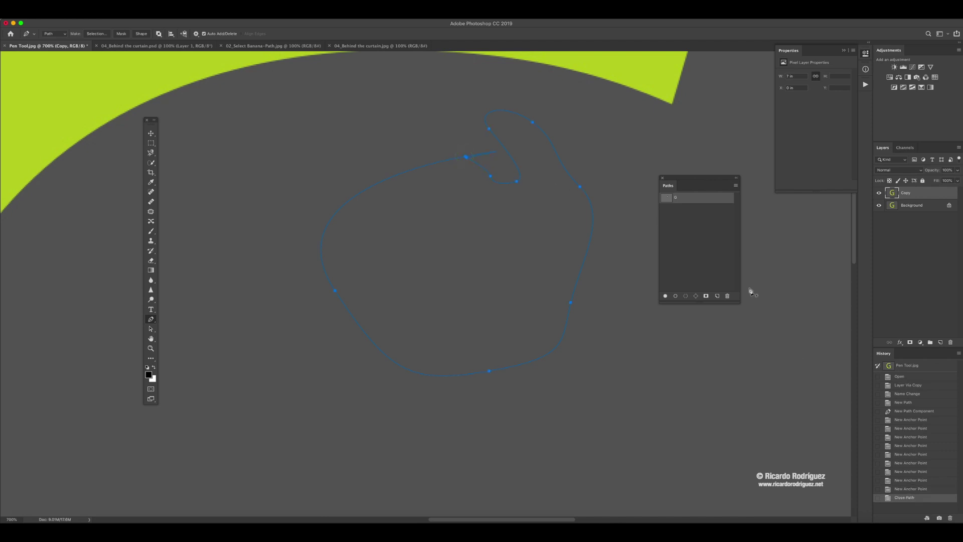
{"action": "left_click", "coordinate": [918, 402]}
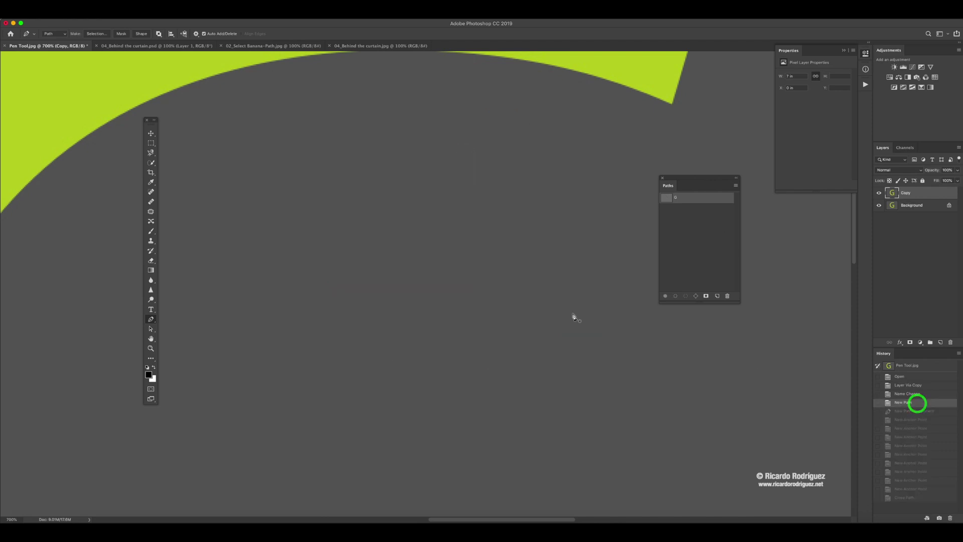
Step: Draw a closed smooth practice path with five anchor points in the gray area, and revert the history to New Path
{"action": "left_click", "coordinate": [333, 170]}
{"action": "left_click_drag", "start_coordinate": [335, 170], "coordinate": [336, 177]}
{"action": "left_click_drag", "start_coordinate": [430, 330], "coordinate": [595, 284]}
{"action": "left_click_drag", "start_coordinate": [537, 236], "coordinate": [545, 182]}
{"action": "left_click_drag", "start_coordinate": [495, 137], "coordinate": [449, 141]}
{"action": "left_click_drag", "start_coordinate": [408, 103], "coordinate": [385, 118]}
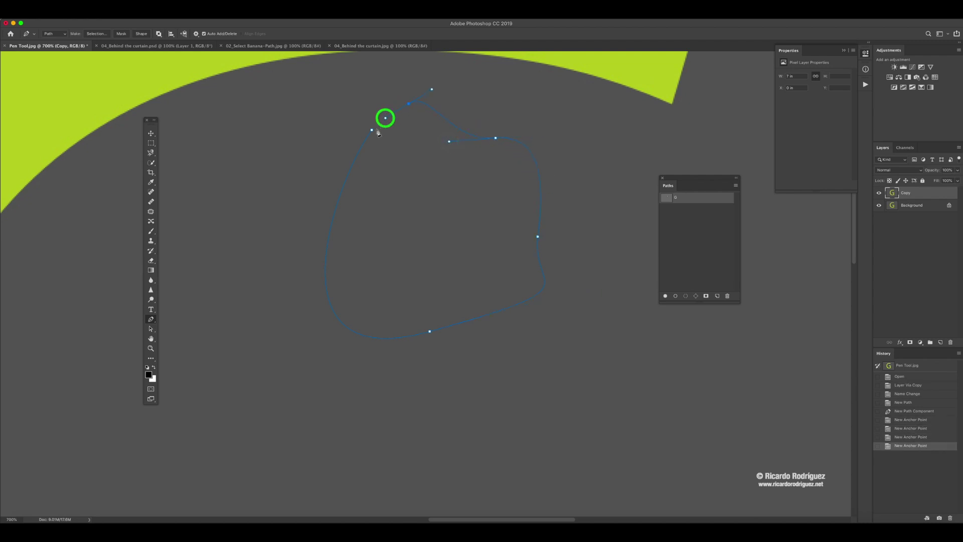
{"action": "left_click", "coordinate": [372, 130]}
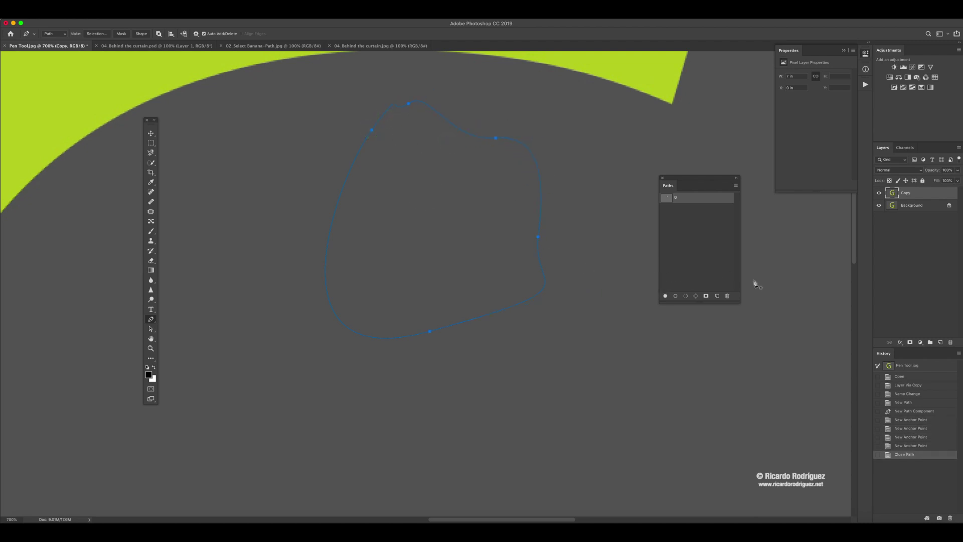
{"action": "left_click", "coordinate": [913, 415]}
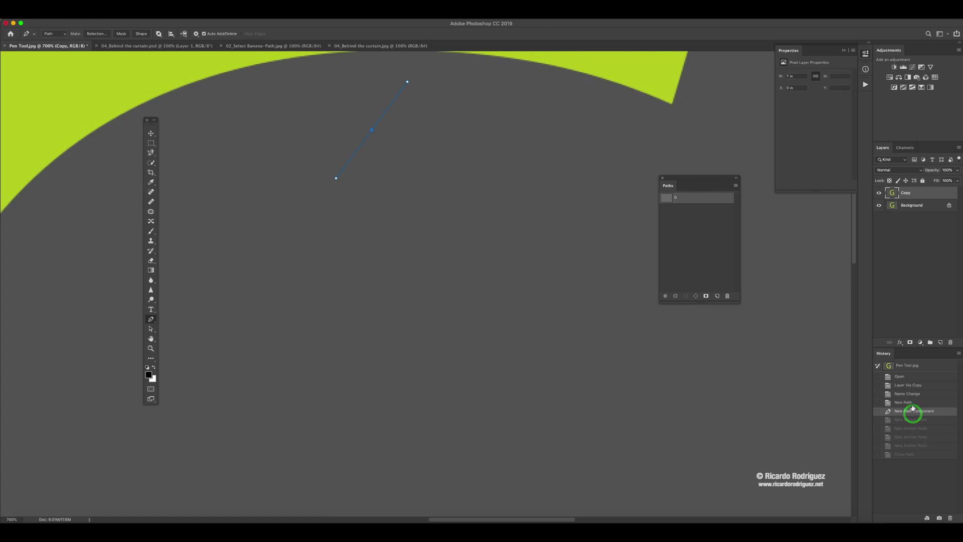
{"action": "left_click", "coordinate": [910, 403]}
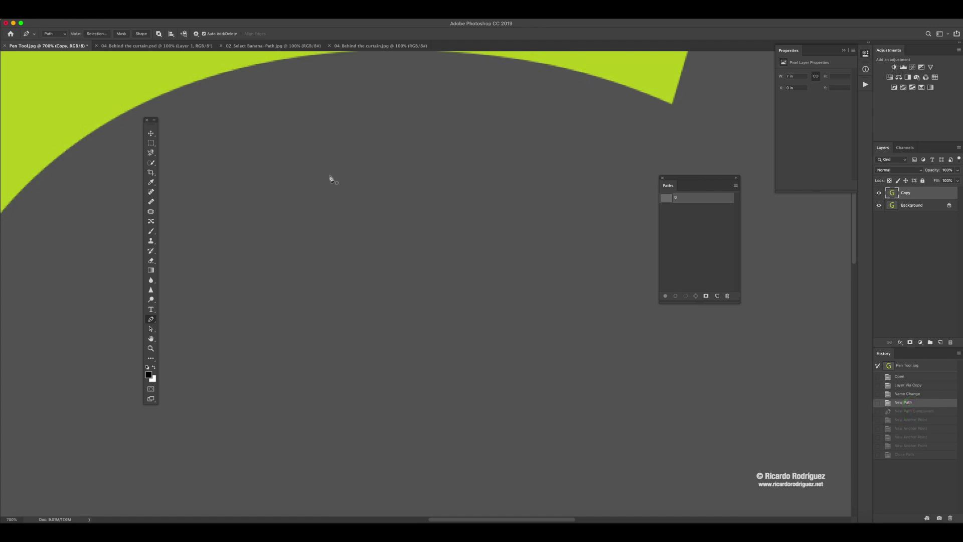
Step: Begin an open curved practice path with three smooth anchor points in the gray area
{"action": "left_click", "coordinate": [301, 172]}
{"action": "left_click", "coordinate": [282, 224]}
{"action": "left_click_drag", "start_coordinate": [316, 302], "coordinate": [377, 337]}
{"action": "left_click_drag", "start_coordinate": [496, 327], "coordinate": [545, 307]}
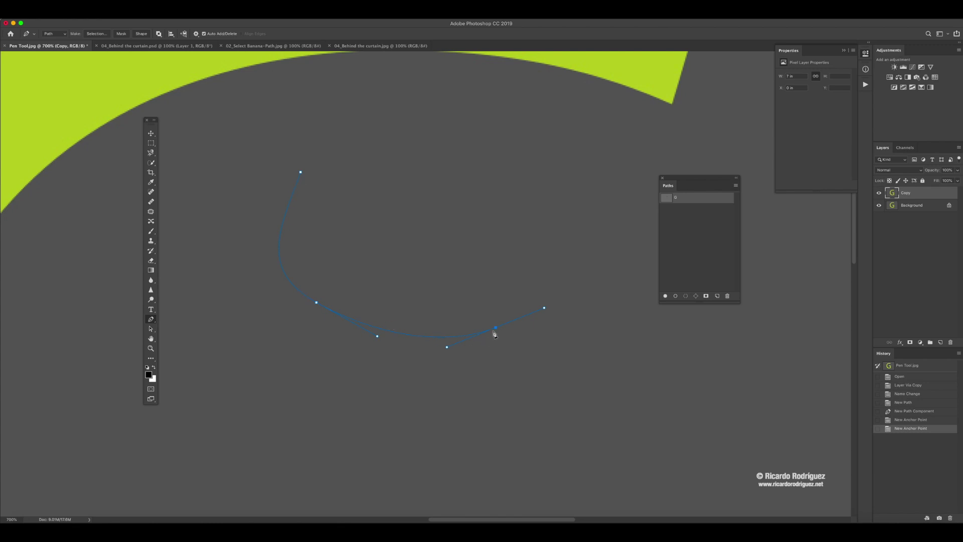
Step: Nudge the open path's last anchor point, and reposition its middle anchor point and direction handle to reshape the curve
{"action": "key", "text": "Up"}
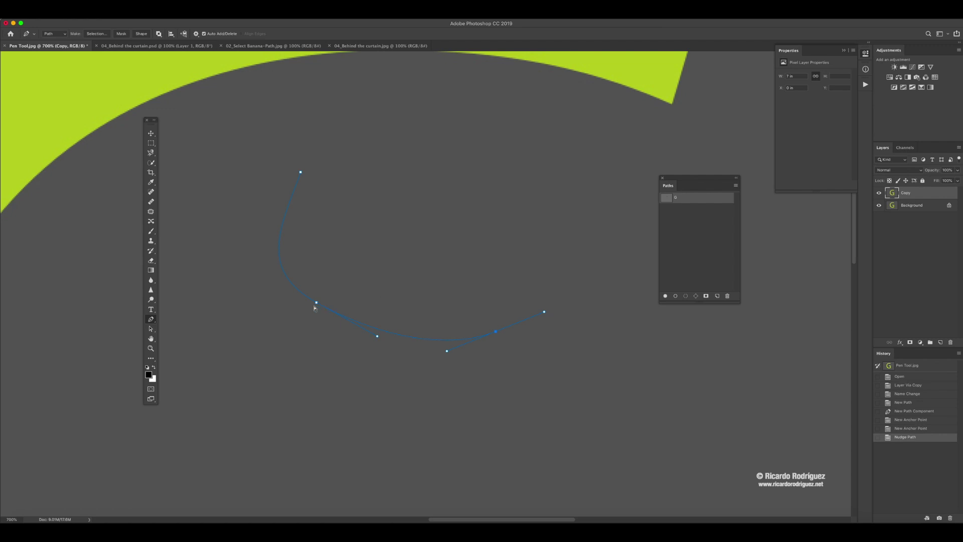
{"action": "mouse_move", "coordinate": [316, 302]}
{"action": "left_mouse_down"}
{"action": "mouse_move", "coordinate": [281, 342]}
{"action": "mouse_move", "coordinate": [333, 291]}
{"action": "mouse_move", "coordinate": [308, 325]}
{"action": "mouse_move", "coordinate": [316, 308]}
{"action": "mouse_move", "coordinate": [311, 315]}
{"action": "left_mouse_up"}
{"action": "left_click_drag", "start_coordinate": [372, 353], "coordinate": [412, 328]}
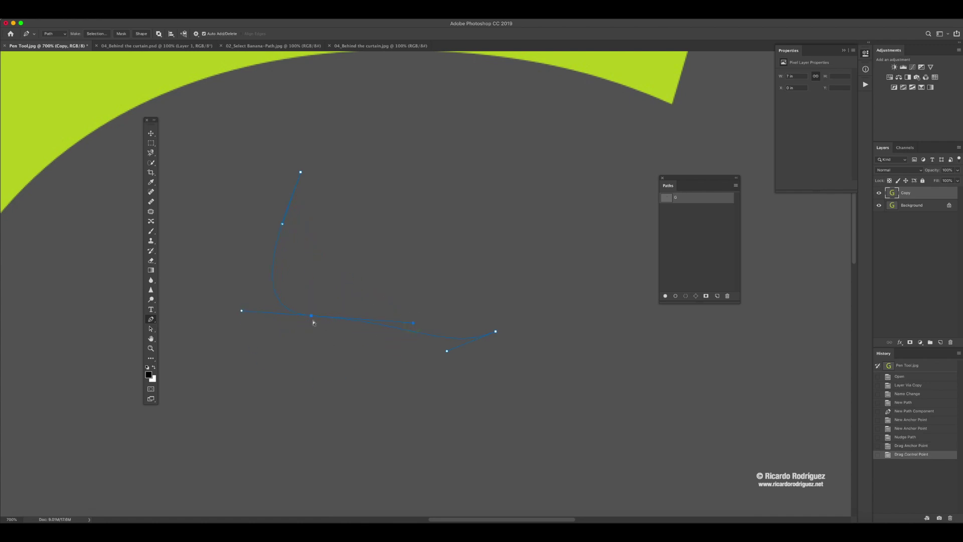
{"action": "mouse_move", "coordinate": [311, 316]}
{"action": "left_mouse_down"}
{"action": "mouse_move", "coordinate": [293, 374]}
{"action": "mouse_move", "coordinate": [299, 325]}
{"action": "left_mouse_up"}
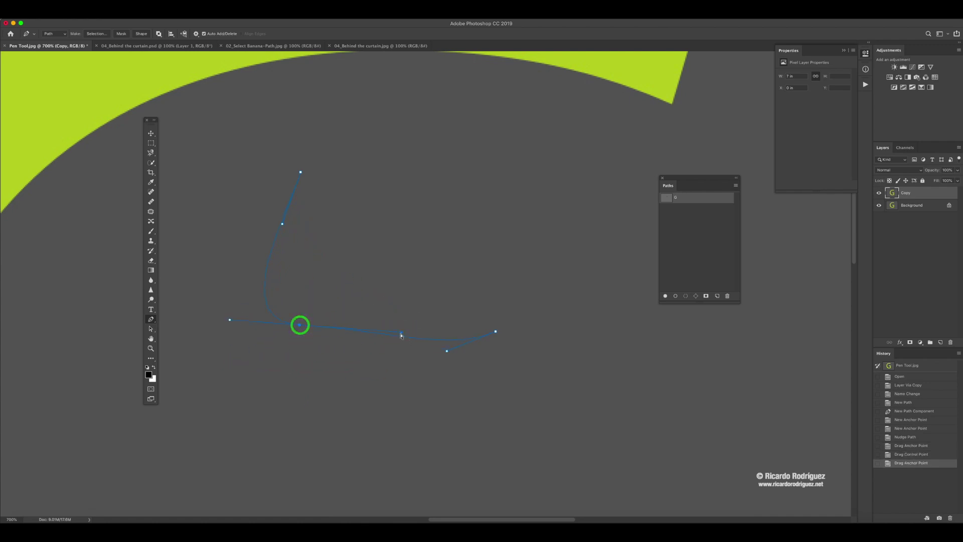
{"action": "left_click_drag", "start_coordinate": [402, 333], "coordinate": [371, 365]}
{"action": "left_click_drag", "start_coordinate": [299, 325], "coordinate": [305, 352]}
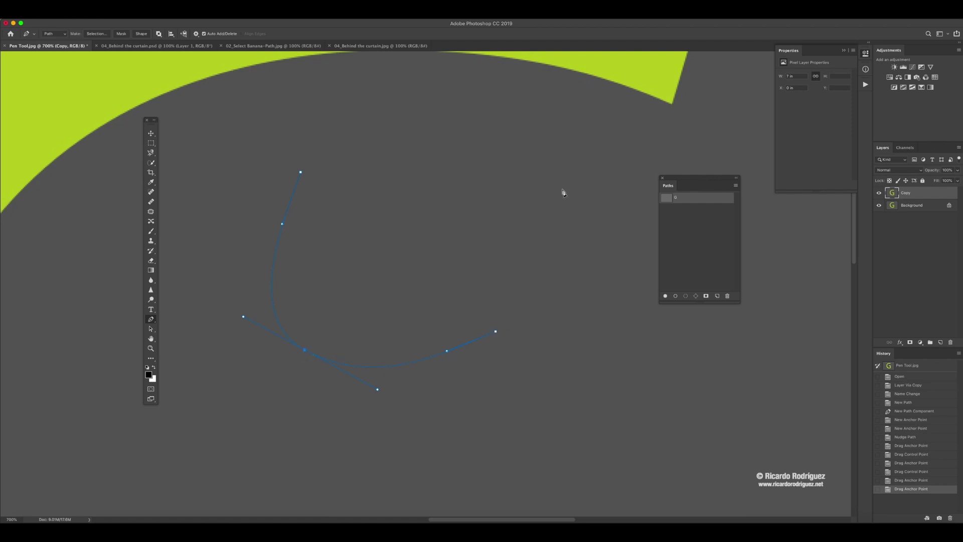
Step: Resume the open path from its last anchor point, close it with smooth segments, and revert the history to New Path
{"action": "left_click", "coordinate": [496, 333]}
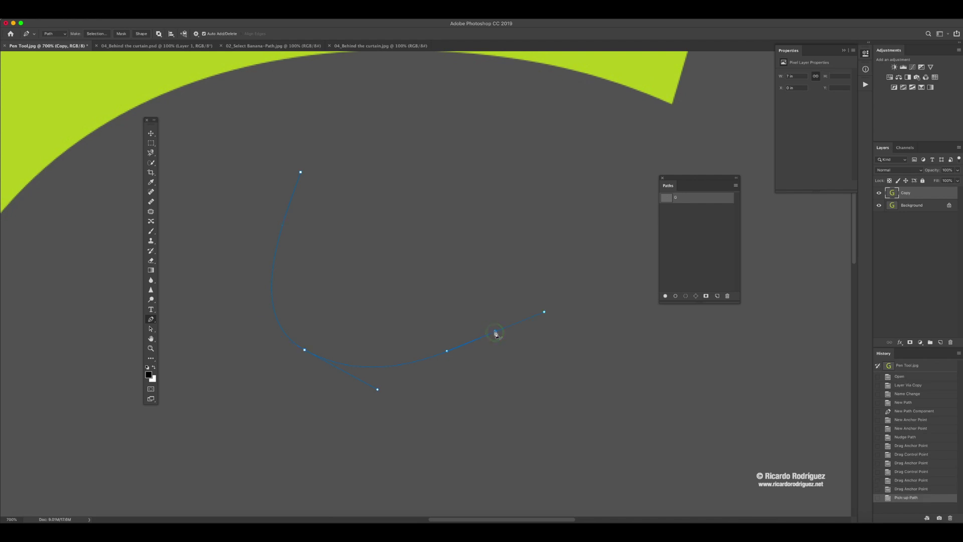
{"action": "left_click_drag", "start_coordinate": [543, 231], "coordinate": [540, 191]}
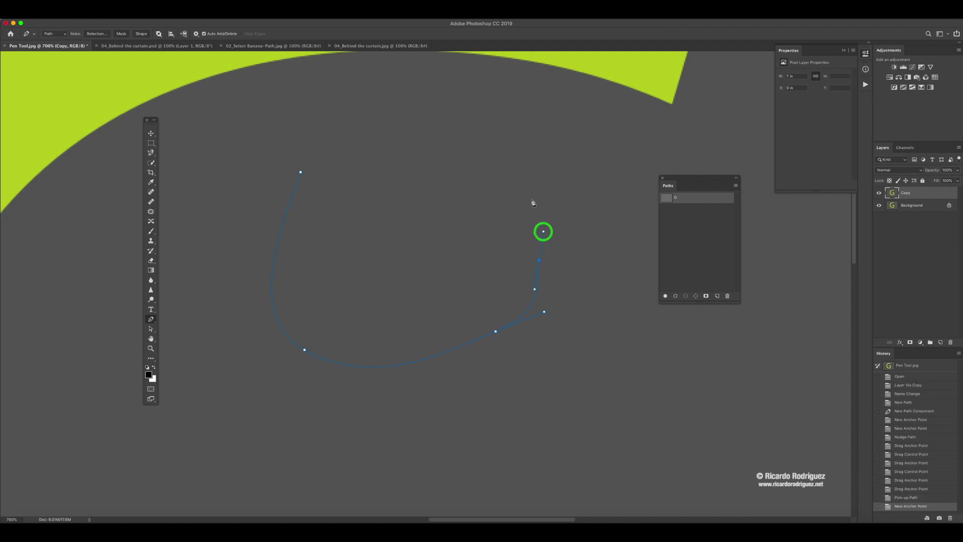
{"action": "left_click_drag", "start_coordinate": [512, 156], "coordinate": [504, 151]}
{"action": "left_click", "coordinate": [458, 110]}
{"action": "left_click", "coordinate": [436, 104]}
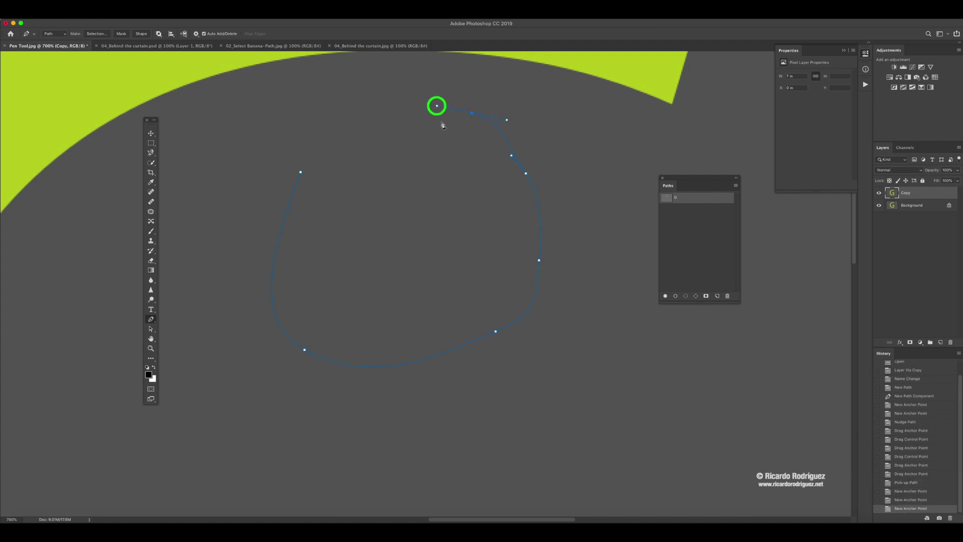
{"action": "left_click_drag", "start_coordinate": [345, 122], "coordinate": [344, 136]}
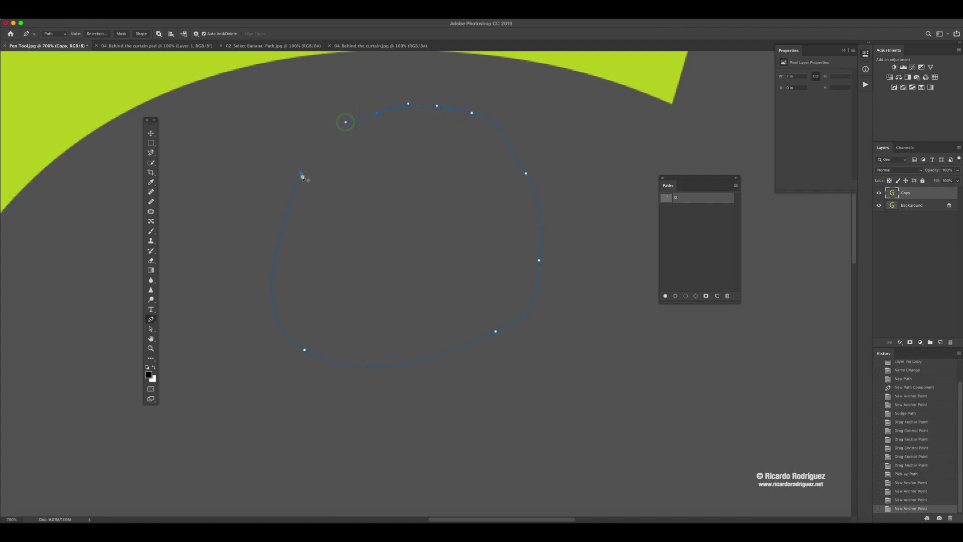
{"action": "left_click", "coordinate": [301, 174]}
{"action": "left_click", "coordinate": [911, 370]}
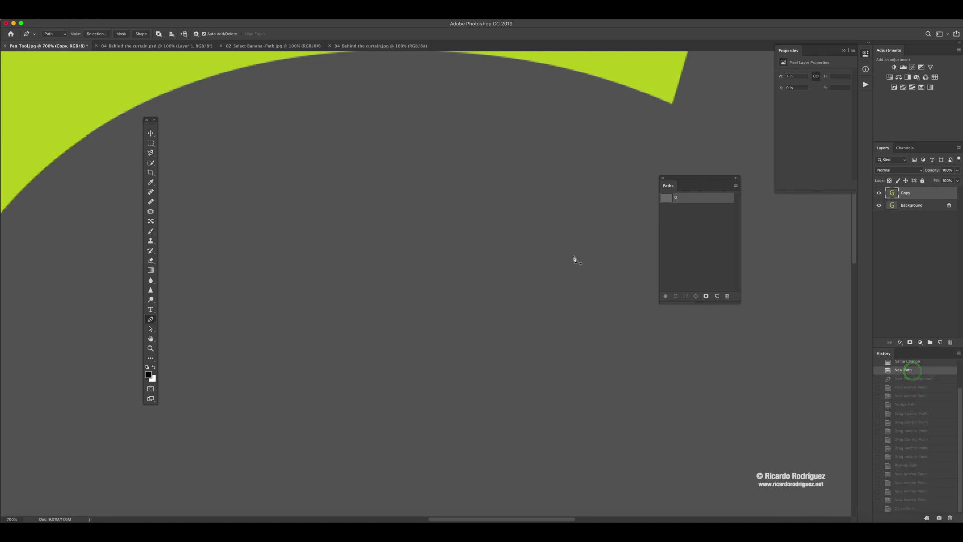
Step: Start path G with an anchor point on the lower corner of the letter's upper arm, magnifying the document to 800%
{"action": "left_click_drag", "start_coordinate": [578, 271], "coordinate": [517, 398]}
{"action": "left_click_drag", "start_coordinate": [580, 303], "coordinate": [580, 285]}
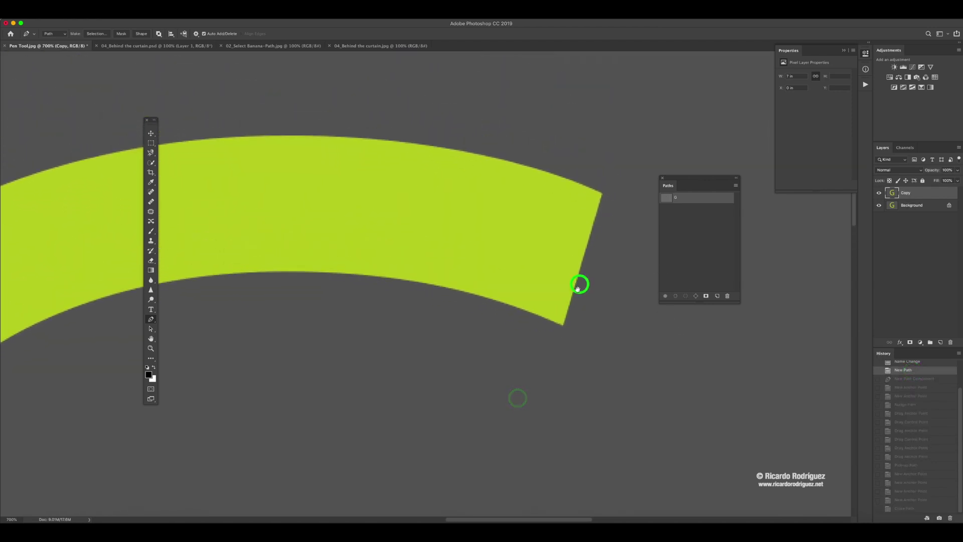
{"action": "left_click", "coordinate": [562, 327]}
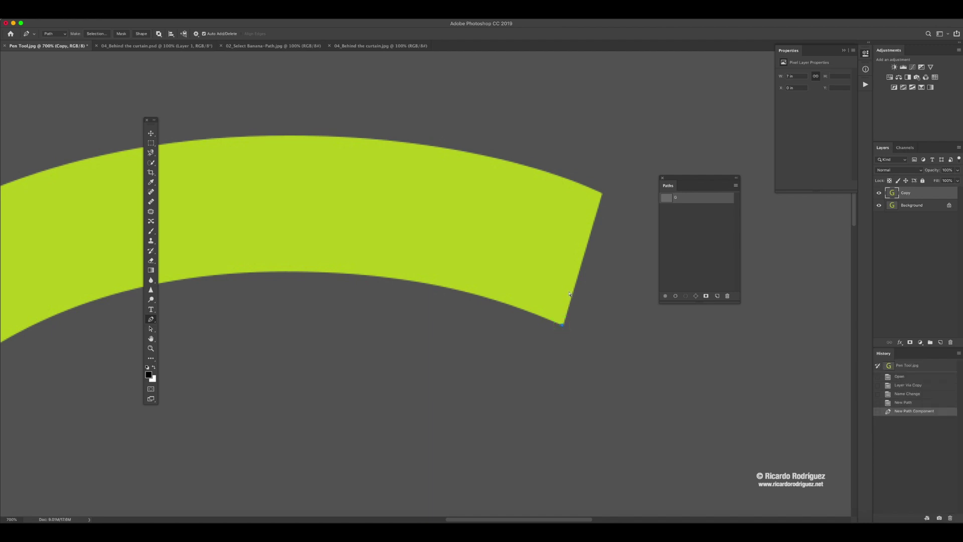
{"action": "key", "text": "super+equal"}
{"action": "left_click_drag", "start_coordinate": [610, 300], "coordinate": [577, 320]}
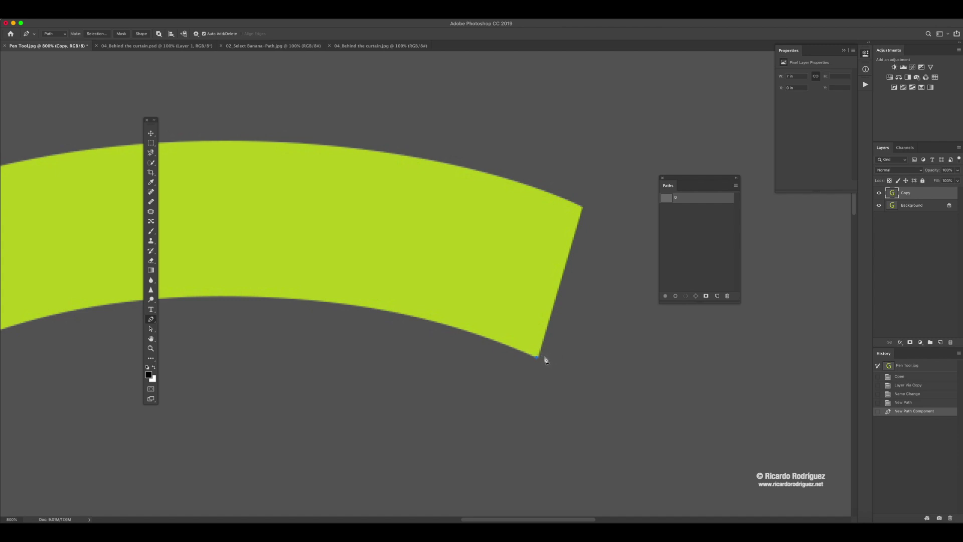
Step: Add a straight segment to the upper corner of the G's upper arm, and move the Paths panel and toolbar clear of the letter
{"action": "left_click", "coordinate": [581, 208]}
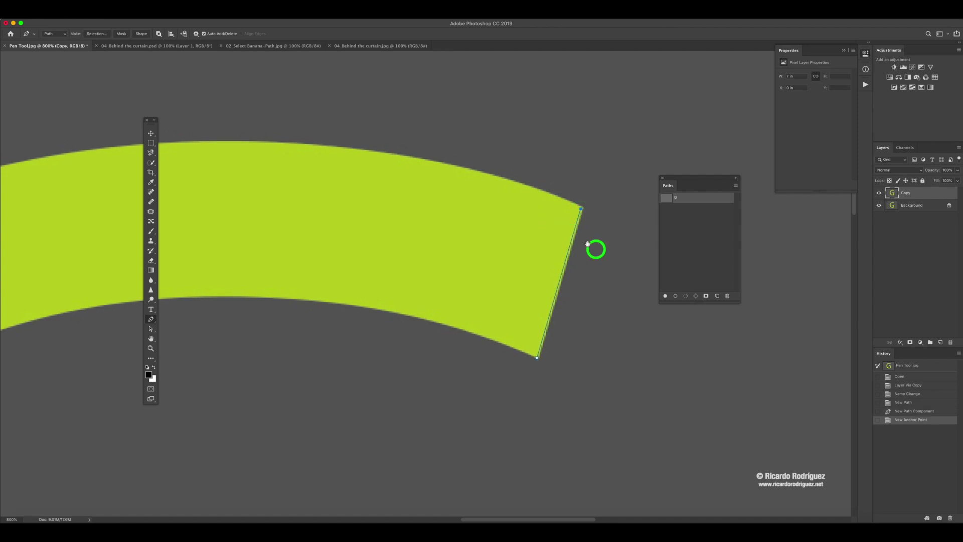
{"action": "left_click_drag", "start_coordinate": [595, 249], "coordinate": [651, 270]}
{"action": "left_click", "coordinate": [686, 180]}
{"action": "left_click_drag", "start_coordinate": [686, 179], "coordinate": [802, 198]}
{"action": "left_click_drag", "start_coordinate": [150, 127], "coordinate": [72, 105]}
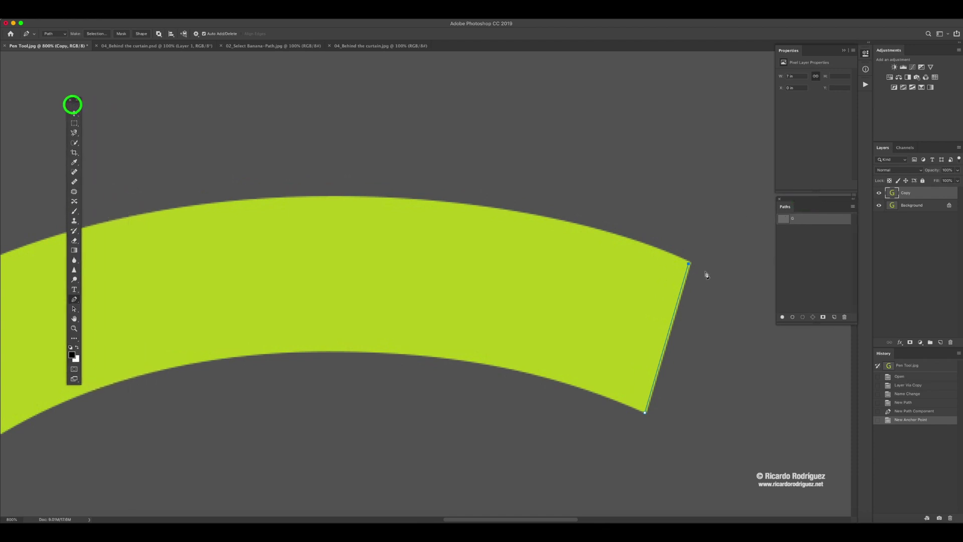
Step: Add a smooth anchor point at the crest of the G's outer edge, with its segment following the curve from the arm's upper corner
{"action": "left_click", "coordinate": [330, 197]}
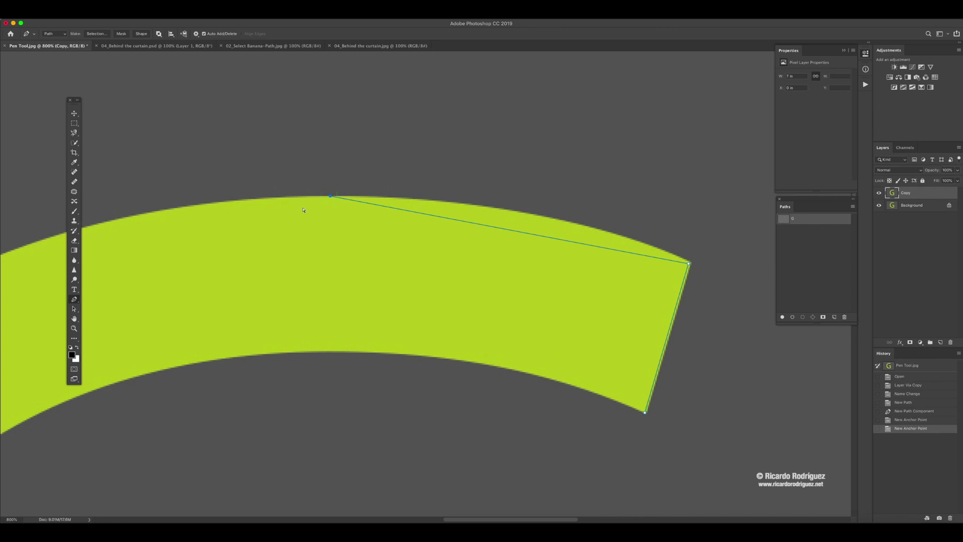
{"action": "key", "text": "super+z"}
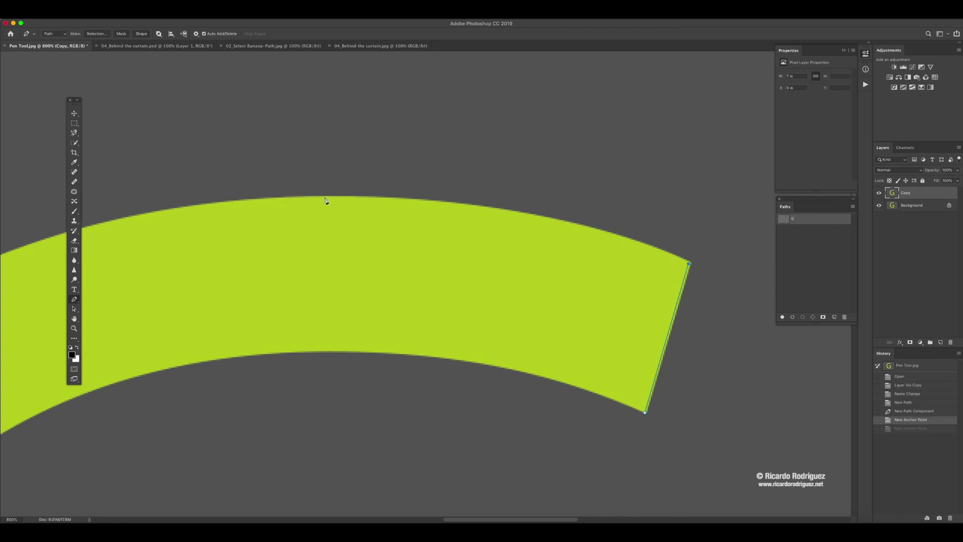
{"action": "left_click_drag", "start_coordinate": [324, 196], "coordinate": [90, 198]}
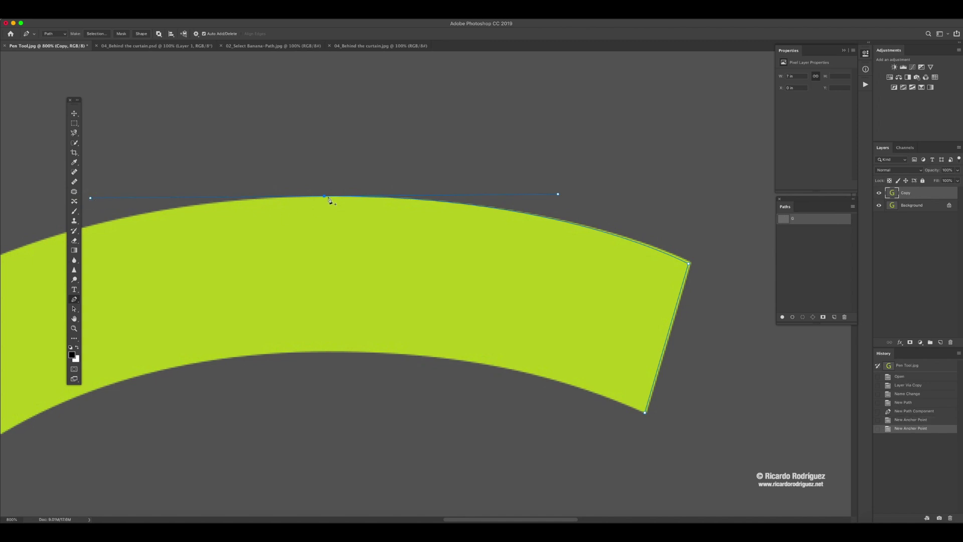
Step: Reposition the crest anchor point onto the G's outer edge and shorten its forward direction handle
{"action": "key", "text": "Down"}
{"action": "key", "text": "Down"}
{"action": "key", "text": "Down"}
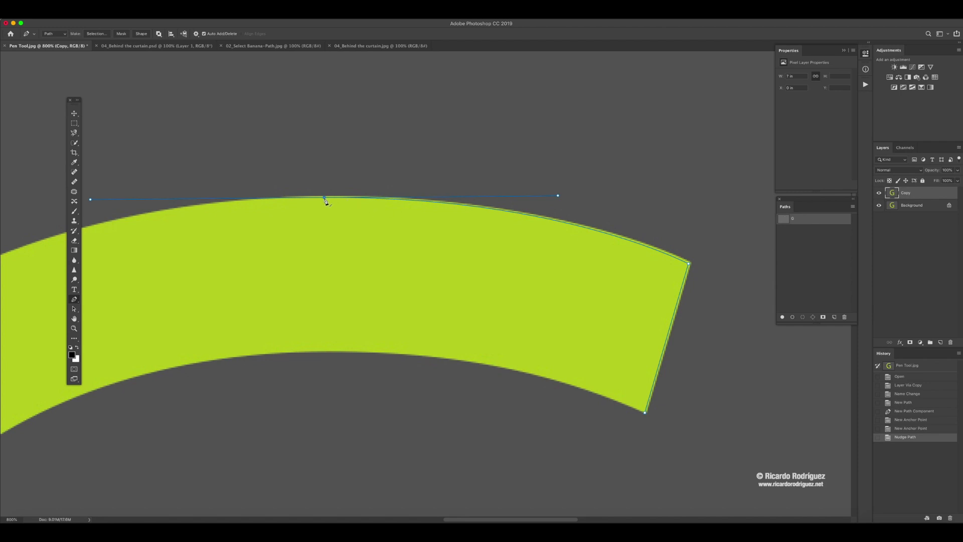
{"action": "left_click_drag", "start_coordinate": [325, 199], "coordinate": [499, 215]}
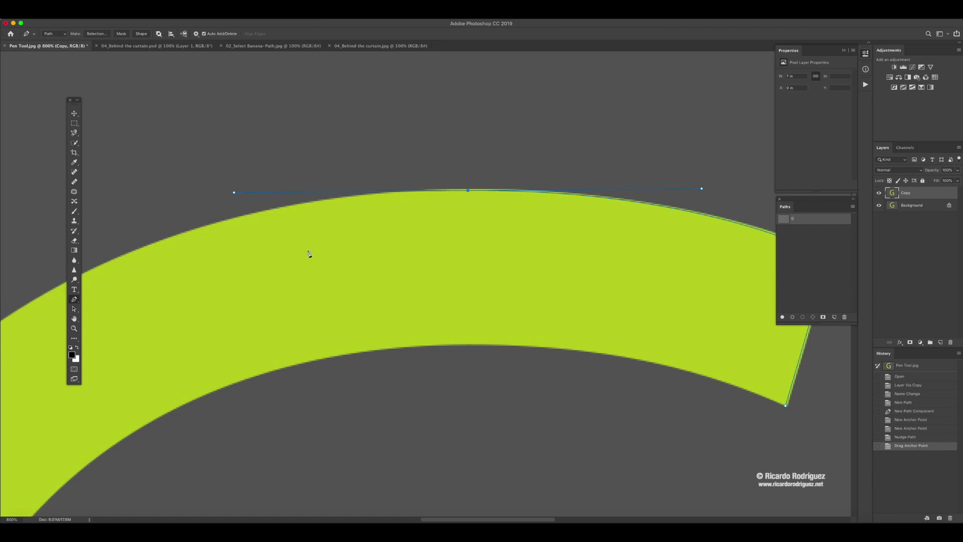
{"action": "left_click_drag", "start_coordinate": [234, 195], "coordinate": [292, 193]}
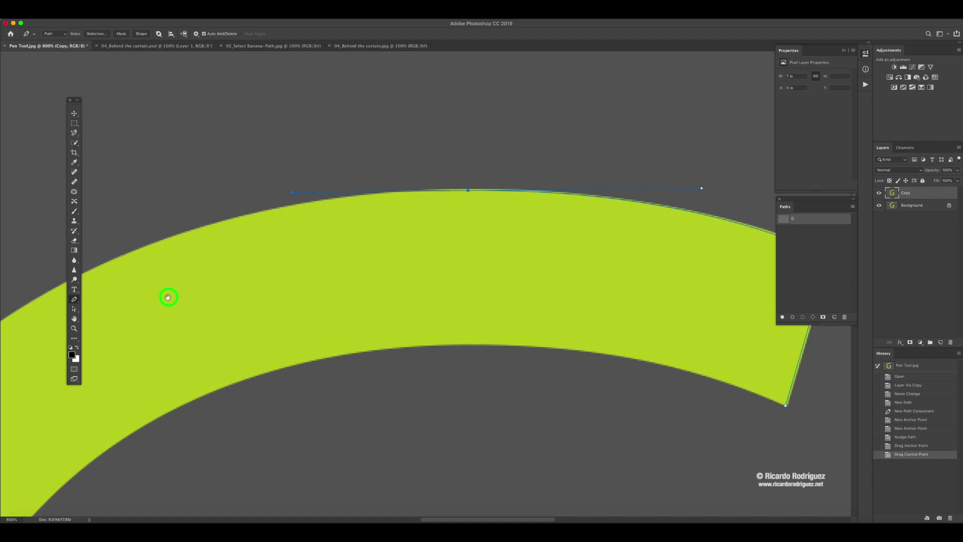
Step: Continue path G down the outer left side with two smooth anchor points, nudging the second one slightly up
{"action": "left_click_drag", "start_coordinate": [168, 295], "coordinate": [400, 199]}
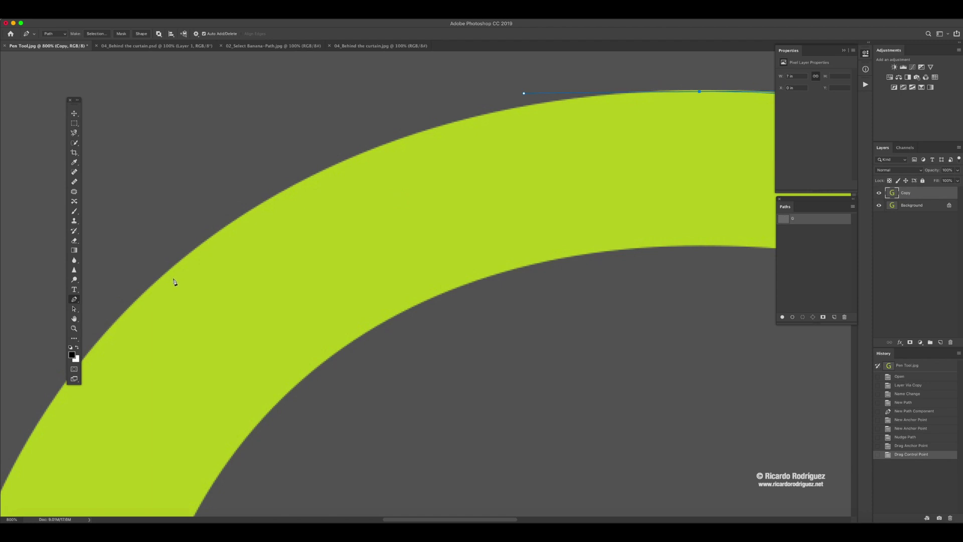
{"action": "left_click_drag", "start_coordinate": [172, 271], "coordinate": [22, 399]}
{"action": "left_click_drag", "start_coordinate": [95, 391], "coordinate": [391, 152]}
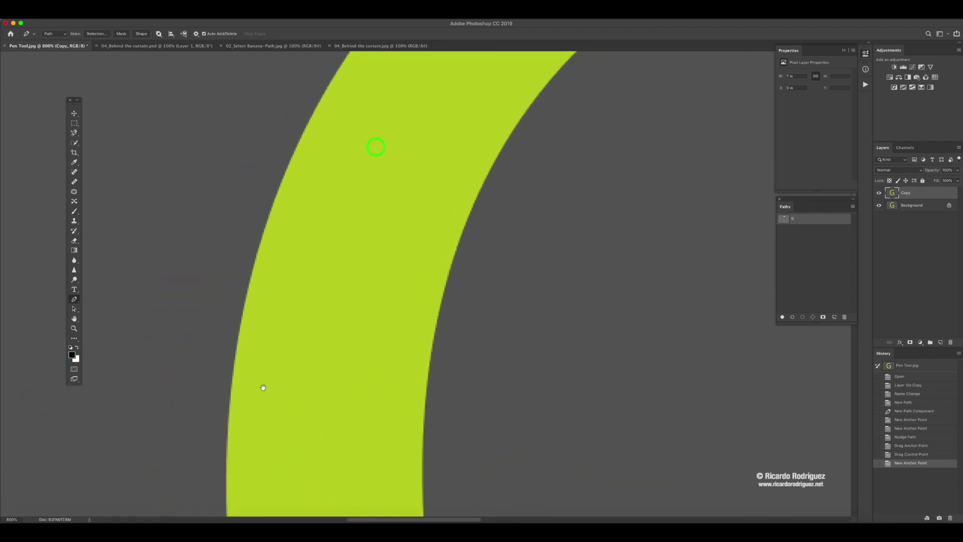
{"action": "left_click_drag", "start_coordinate": [274, 403], "coordinate": [247, 370]}
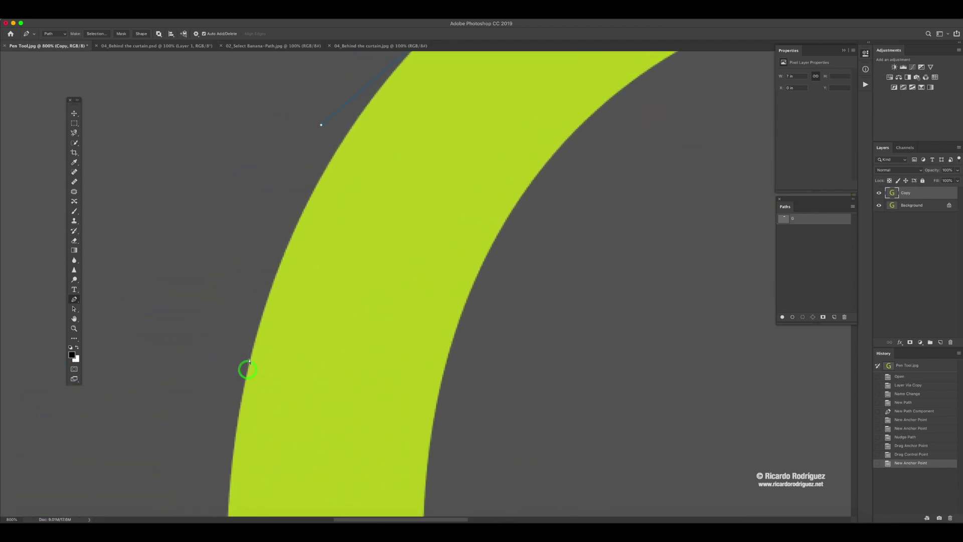
{"action": "scroll", "coordinate": [249, 365], "scroll_direction": "down", "scroll_amount": 1}
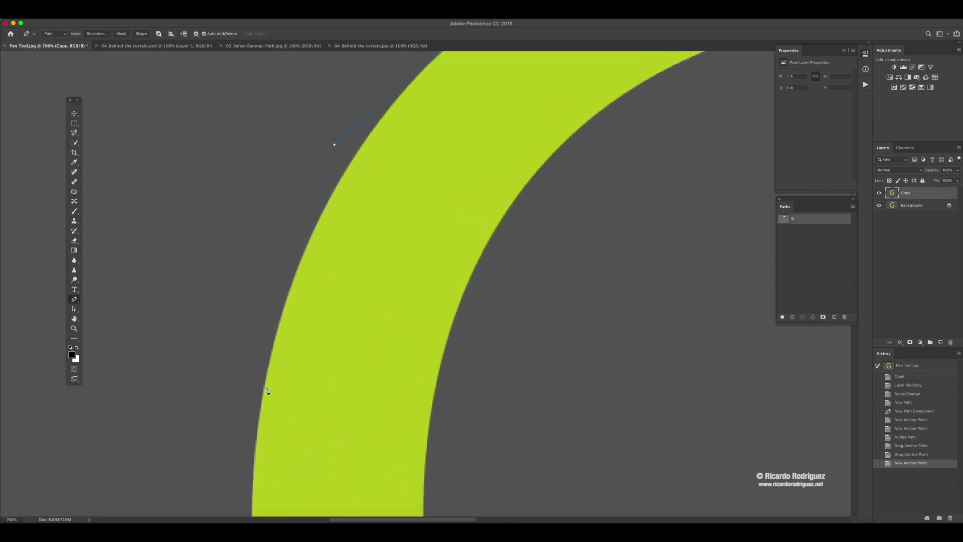
{"action": "left_click_drag", "start_coordinate": [266, 389], "coordinate": [252, 473]}
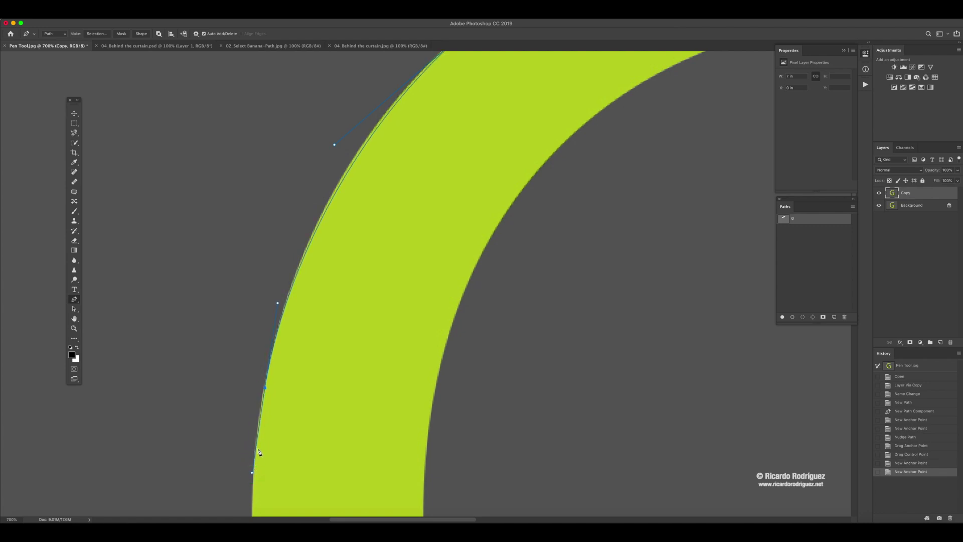
{"action": "key", "text": "Up"}
Step: Continue path G around the outer lower-left curve and along the bottom edge with four more smooth anchor points
{"action": "left_click_drag", "start_coordinate": [333, 435], "coordinate": [338, 249]}
{"action": "left_click_drag", "start_coordinate": [290, 458], "coordinate": [280, 281]}
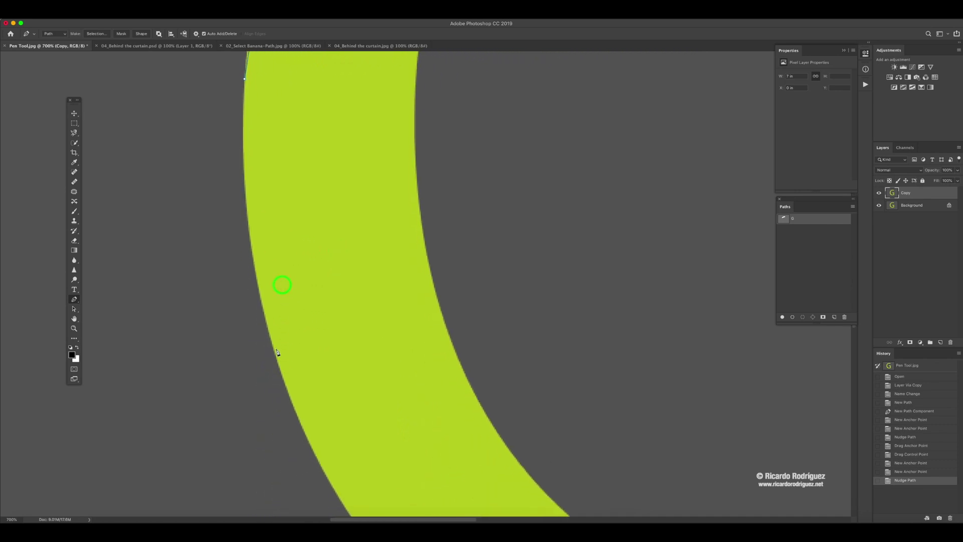
{"action": "left_click_drag", "start_coordinate": [274, 347], "coordinate": [205, 221]}
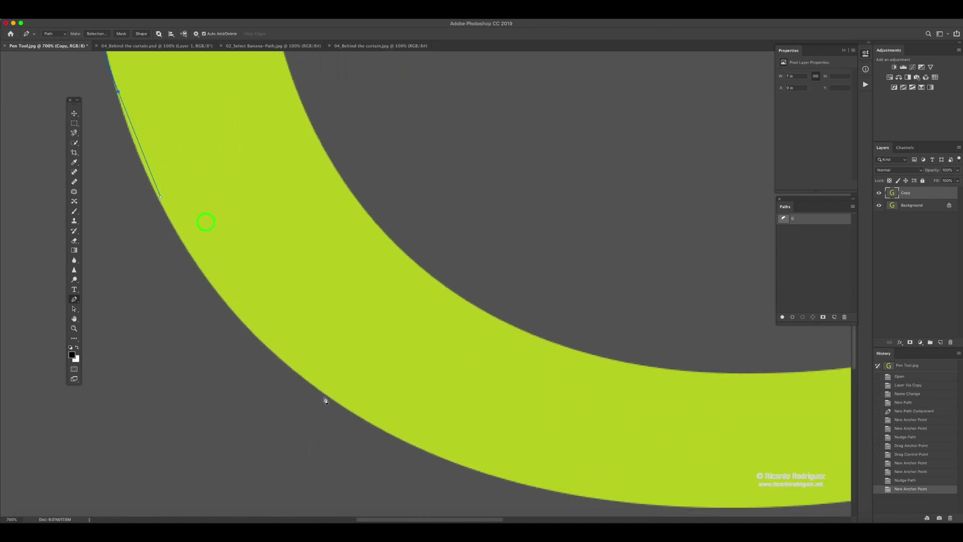
{"action": "left_click_drag", "start_coordinate": [327, 394], "coordinate": [235, 259]}
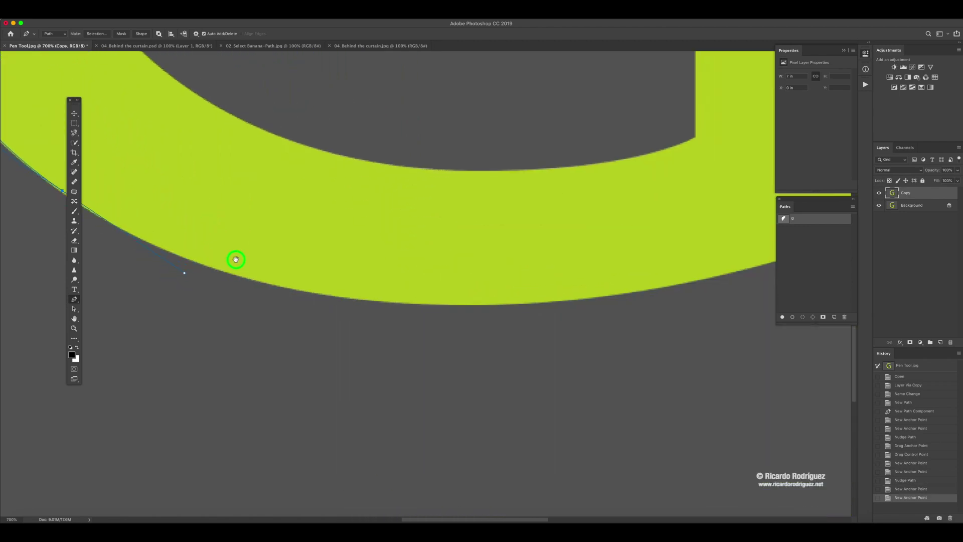
{"action": "left_click_drag", "start_coordinate": [427, 303], "coordinate": [297, 345]}
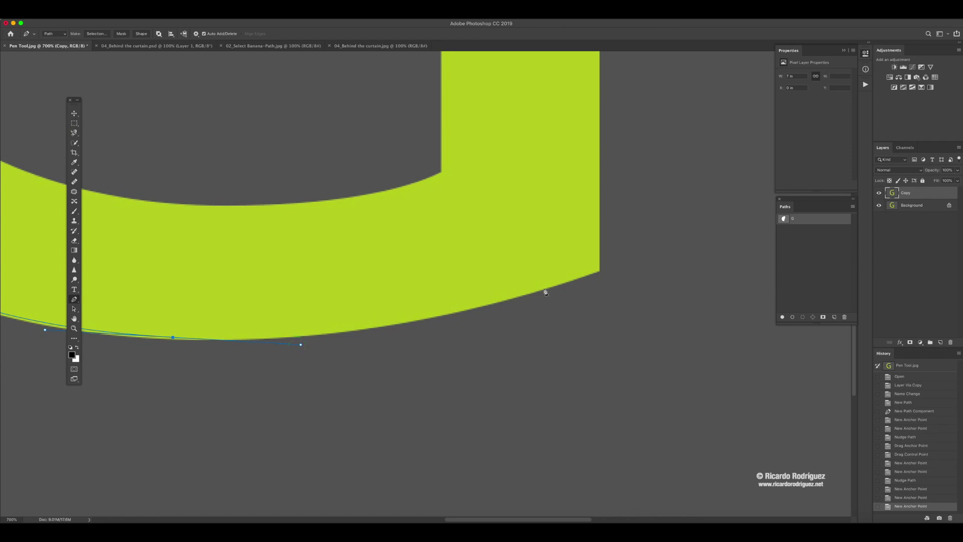
{"action": "left_click_drag", "start_coordinate": [470, 308], "coordinate": [509, 301]}
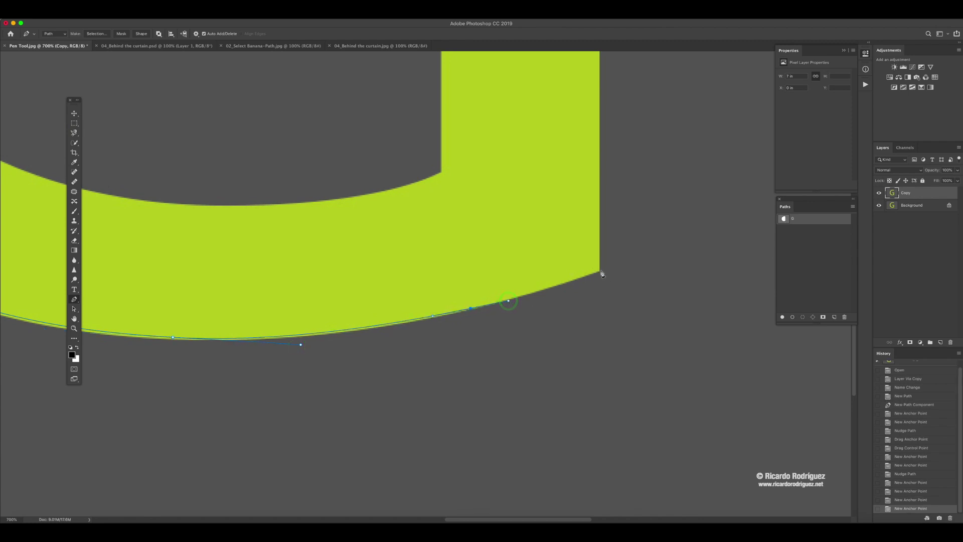
Step: Try plain anchor points on the stem's lower outer corner and on its vertical edge, and undo both
{"action": "key", "text": "super+equal"}
{"action": "left_click_drag", "start_coordinate": [624, 269], "coordinate": [429, 289]}
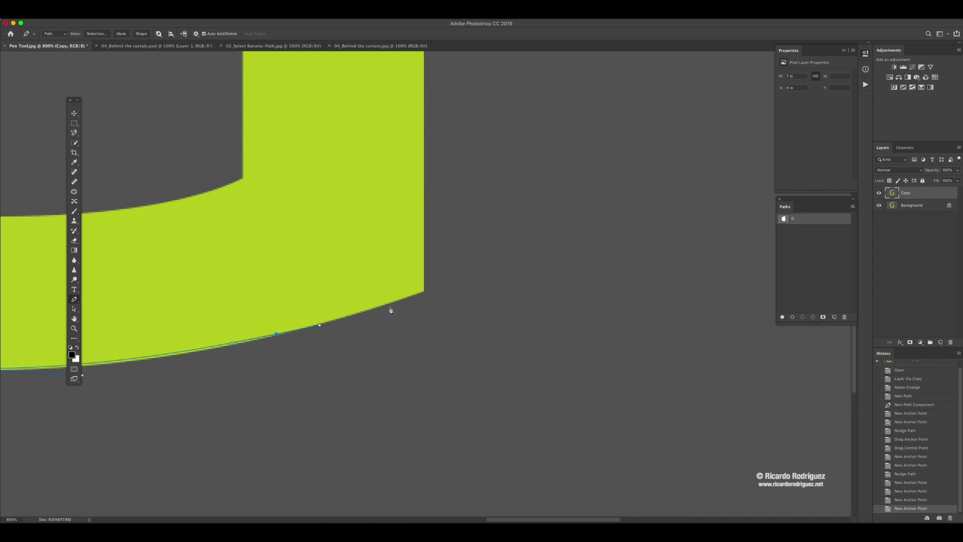
{"action": "left_click", "coordinate": [424, 294]}
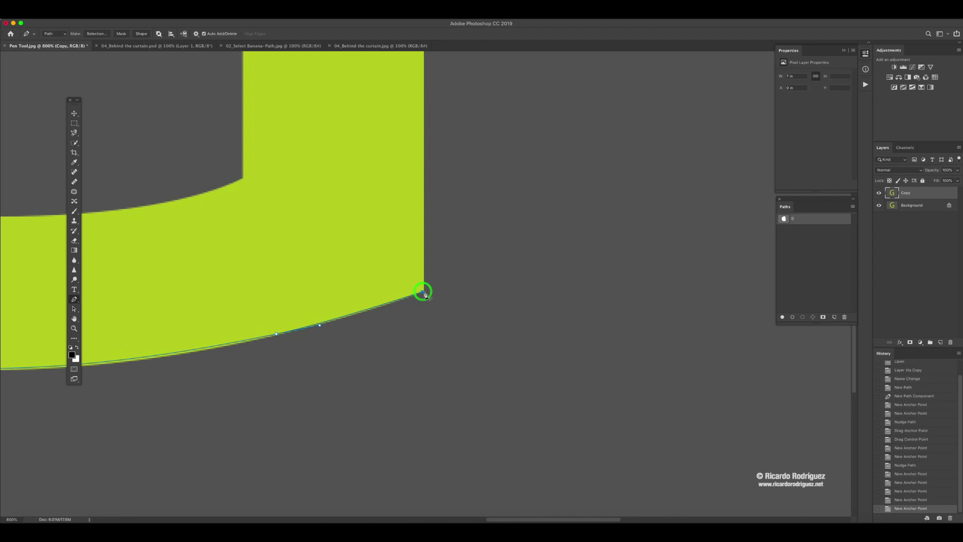
{"action": "left_click", "coordinate": [422, 233]}
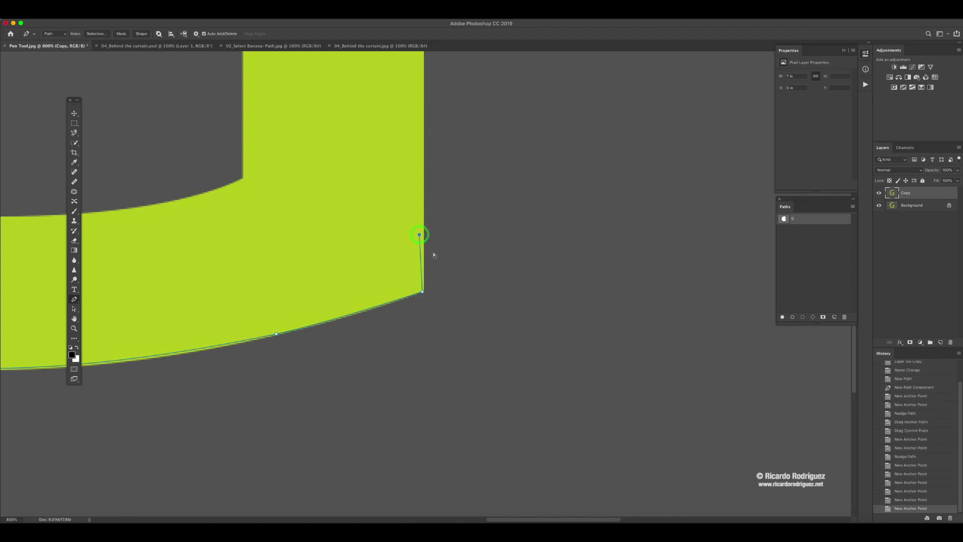
{"action": "key", "text": "super+z"}
{"action": "key", "text": "super+z"}
Step: Try a smooth anchor point at the stem's lower corner, removing its outgoing handle and moving the point below the letter, and undo it all
{"action": "left_click_drag", "start_coordinate": [422, 292], "coordinate": [521, 257]}
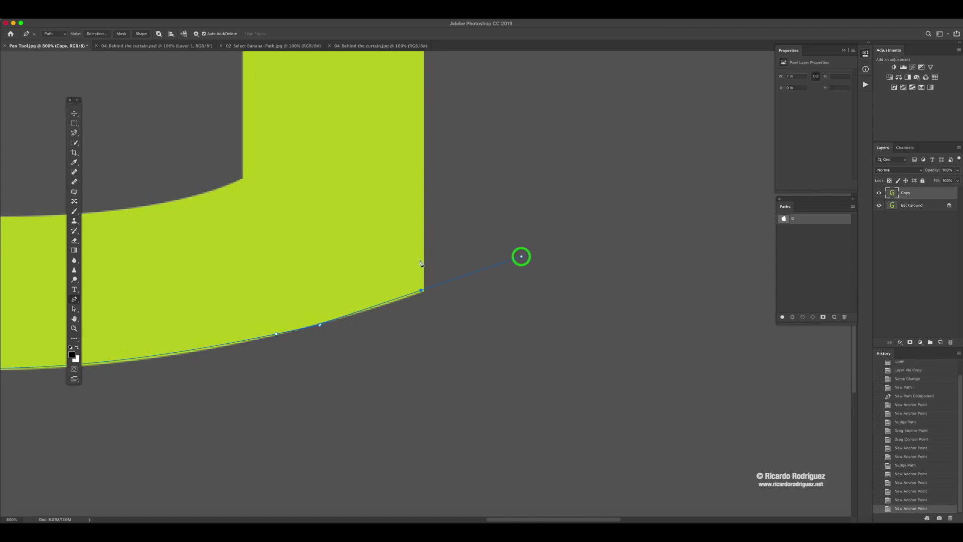
{"action": "left_click", "coordinate": [422, 291], "text": "alt"}
{"action": "left_click_drag", "start_coordinate": [422, 293], "coordinate": [516, 354]}
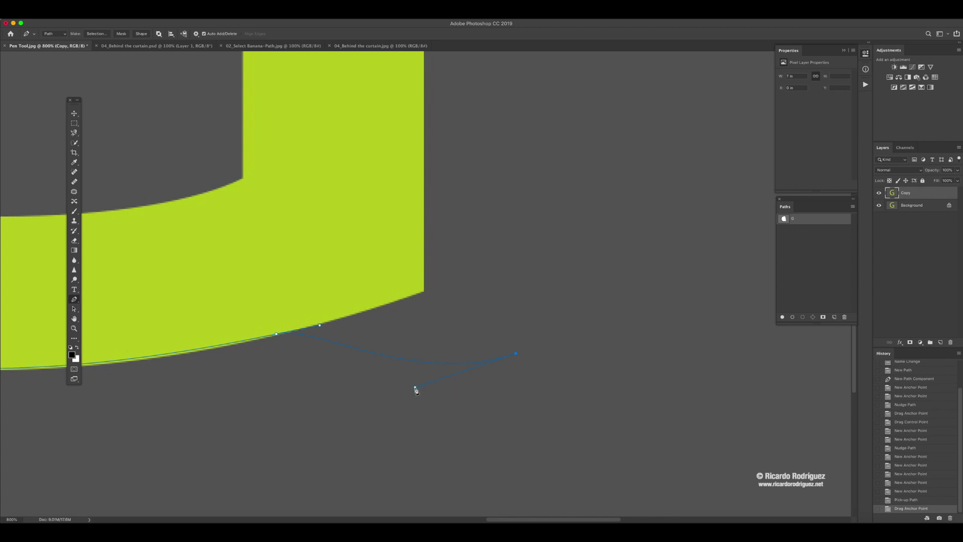
{"action": "mouse_move", "coordinate": [416, 387]}
{"action": "left_mouse_down"}
{"action": "mouse_move", "coordinate": [402, 352]}
{"action": "mouse_move", "coordinate": [414, 397]}
{"action": "mouse_move", "coordinate": [424, 387]}
{"action": "left_mouse_up"}
{"action": "key", "text": "super+z"}
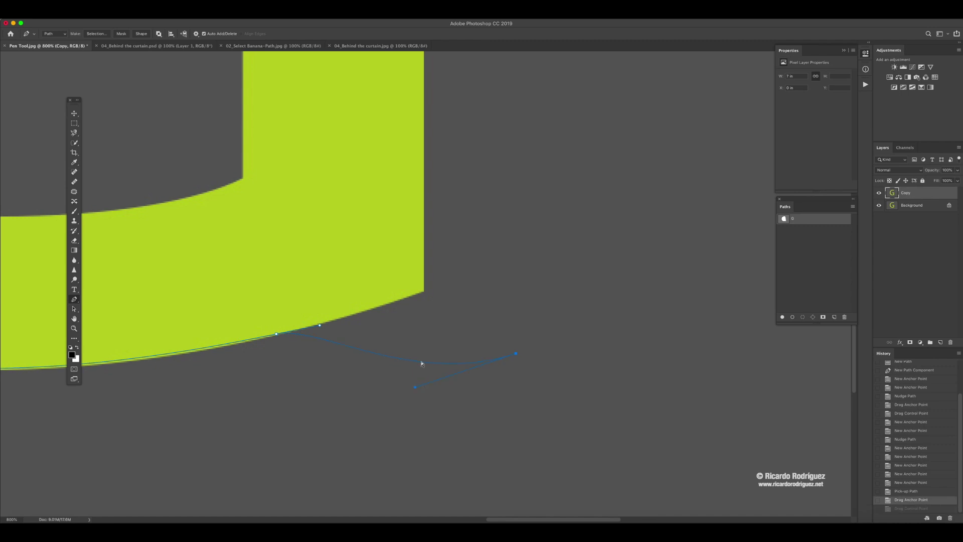
{"action": "key", "text": "super+z"}
{"action": "key", "text": "super+z"}
{"action": "key", "text": "super+z"}
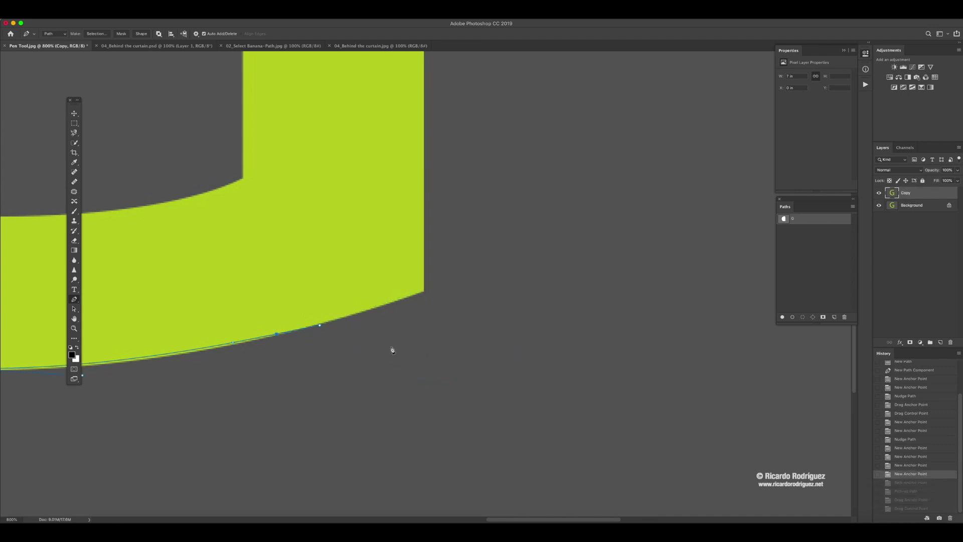
Step: Add an anchor point with its outgoing handle removed, and fit the point and its remaining handle to the stem's lower outer corner
{"action": "left_click", "coordinate": [454, 355]}
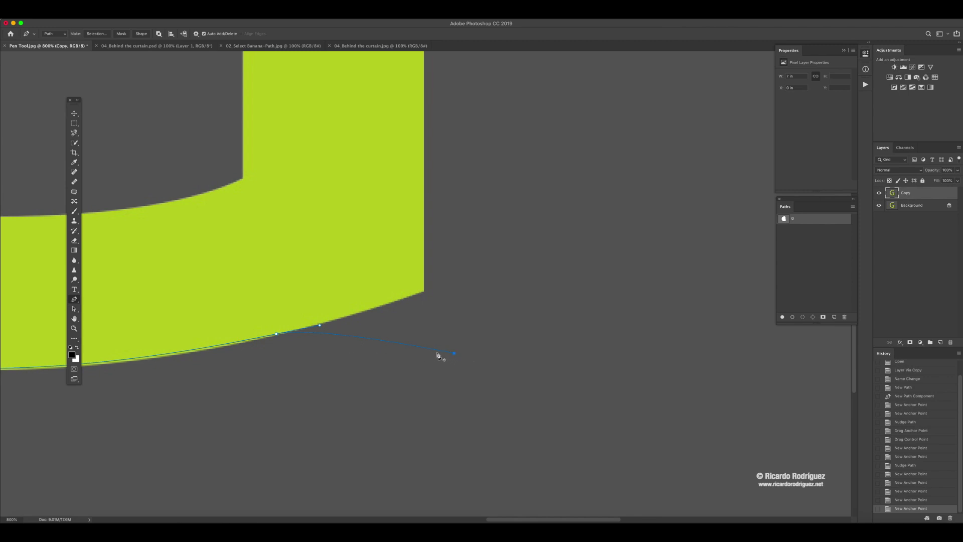
{"action": "key", "text": "super+z"}
{"action": "left_click_drag", "start_coordinate": [443, 354], "coordinate": [522, 360]}
{"action": "left_click", "coordinate": [444, 354], "text": "alt"}
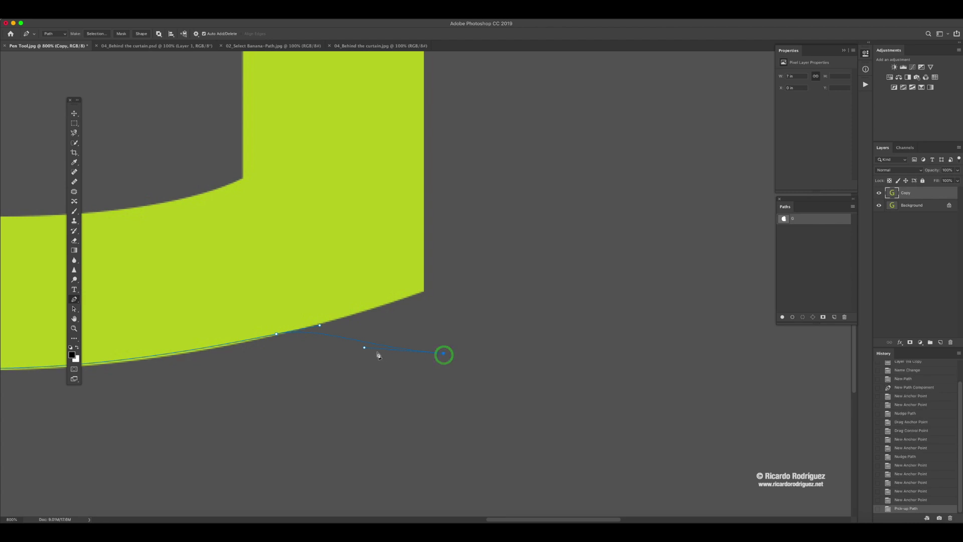
{"action": "left_click_drag", "start_coordinate": [444, 354], "coordinate": [422, 292]}
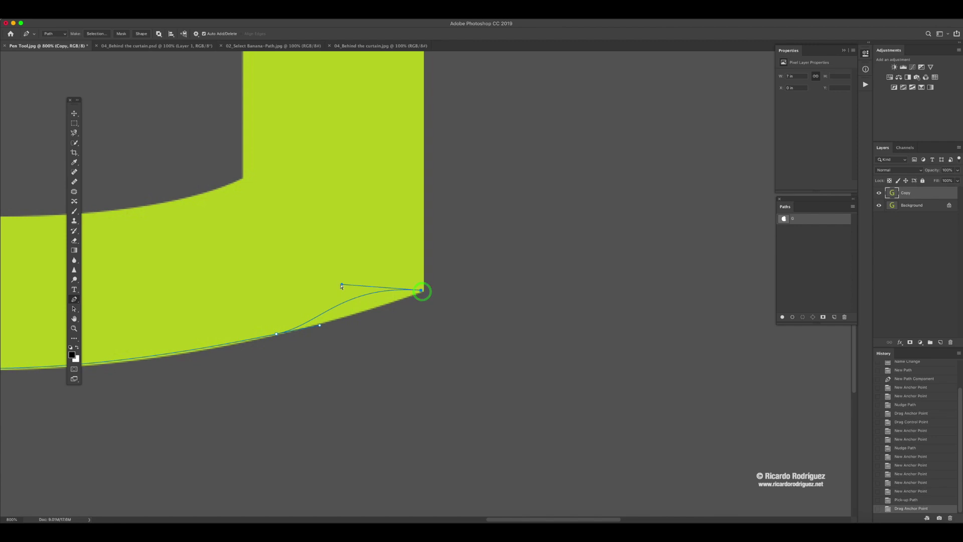
{"action": "left_click_drag", "start_coordinate": [343, 285], "coordinate": [349, 318]}
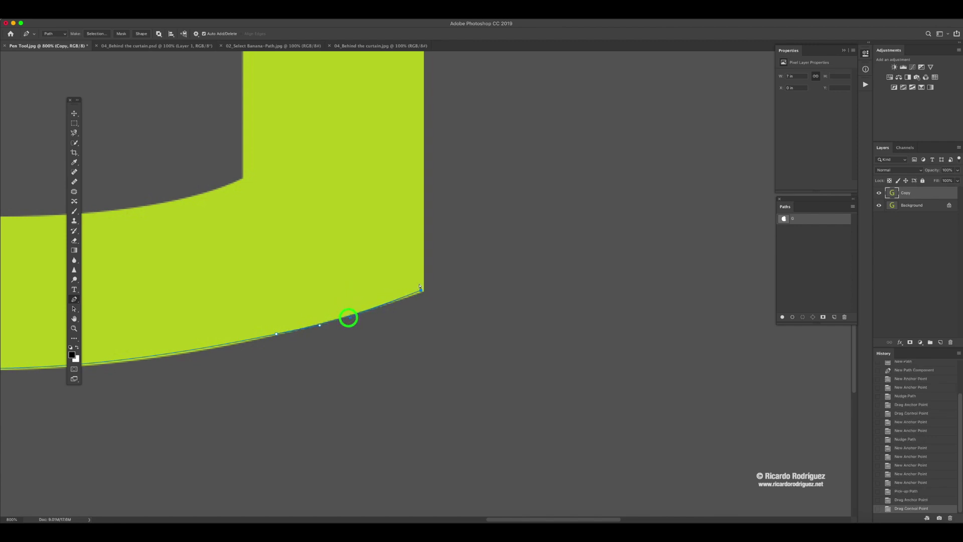
{"action": "left_click_drag", "start_coordinate": [422, 291], "coordinate": [423, 291]}
Step: Trace the stem's outer edge and the G's crossbar with straight segments, ending at the inner corner where the crossbar meets the stem
{"action": "scroll", "coordinate": [429, 174], "scroll_direction": "up", "scroll_amount": 10}
{"action": "scroll", "coordinate": [430, 174], "scroll_direction": "up", "scroll_amount": 3}
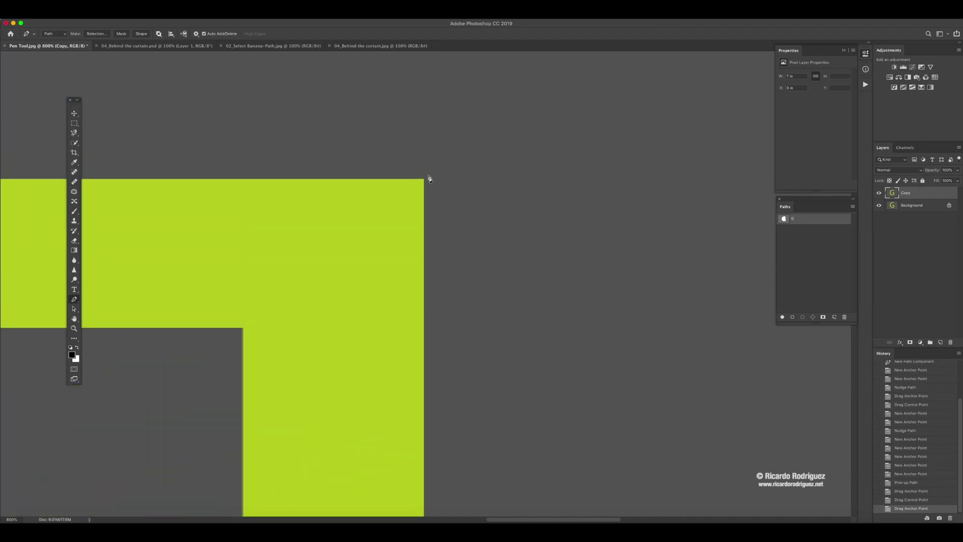
{"action": "left_click", "coordinate": [422, 180]}
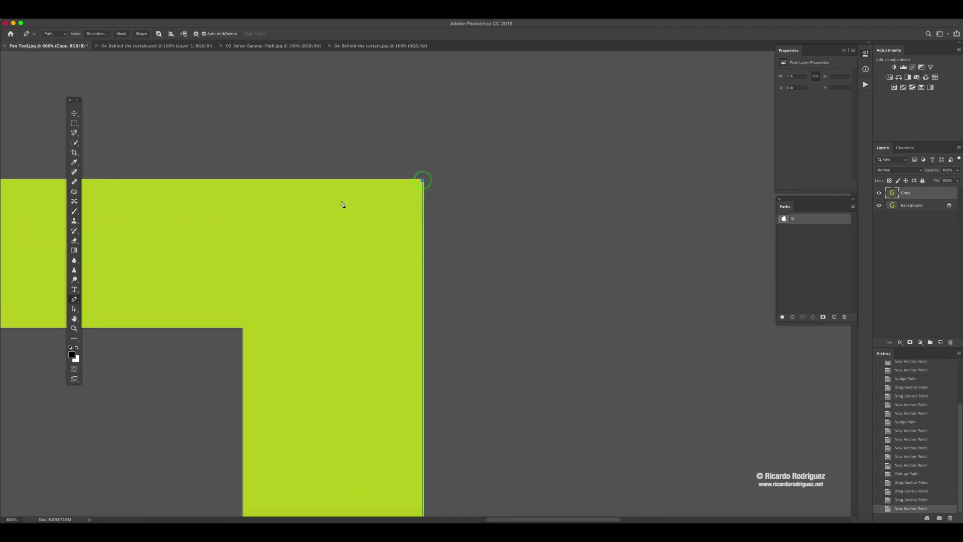
{"action": "left_click_drag", "start_coordinate": [276, 193], "coordinate": [567, 195]}
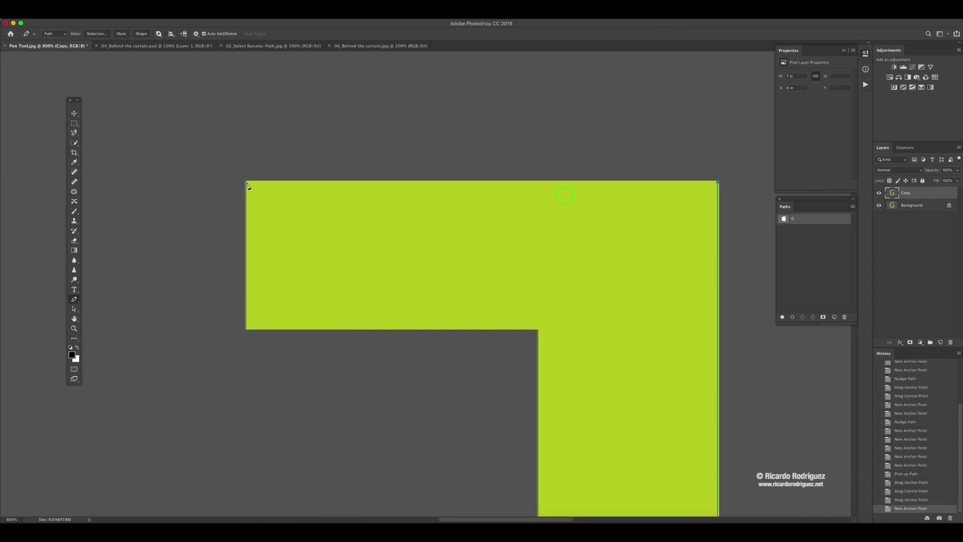
{"action": "left_click", "coordinate": [247, 182]}
{"action": "left_click", "coordinate": [247, 329]}
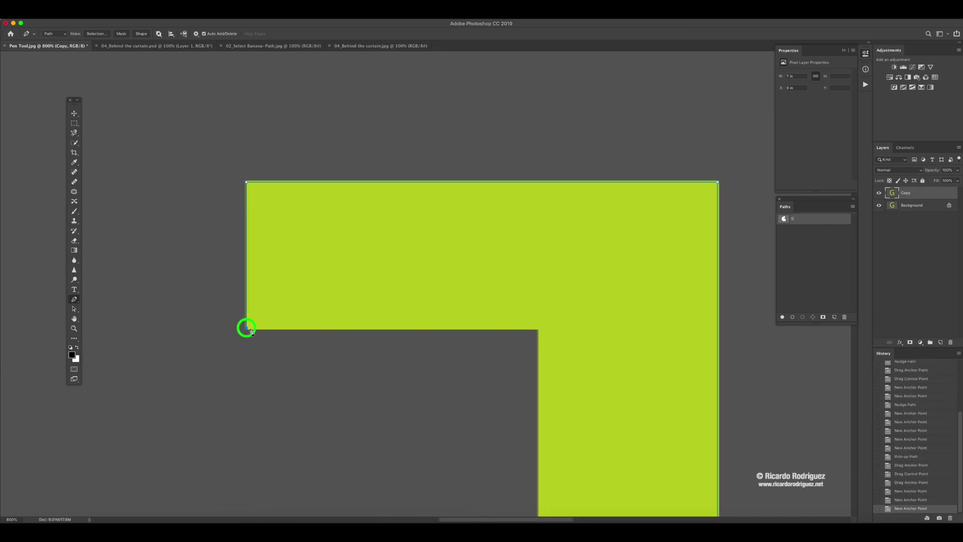
{"action": "left_click", "coordinate": [538, 329]}
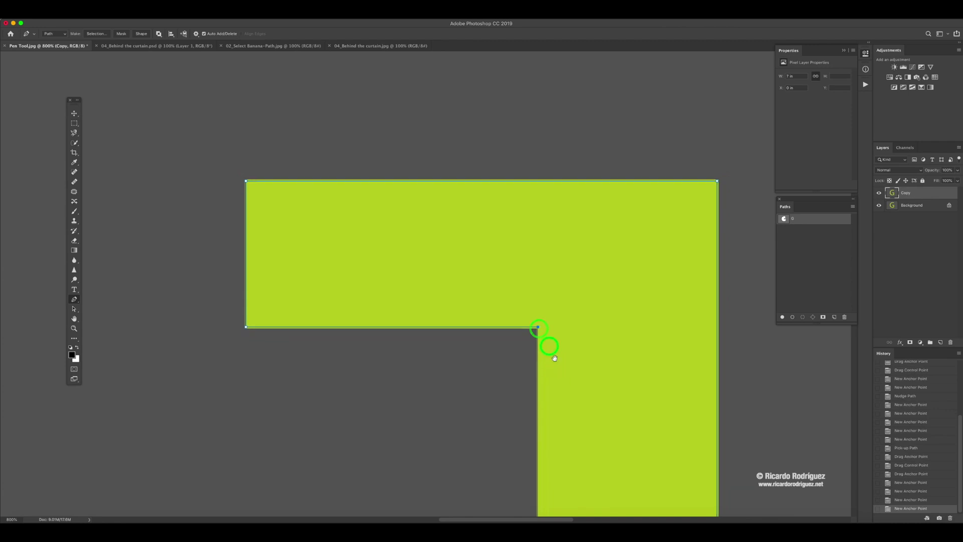
{"action": "left_click_drag", "start_coordinate": [554, 358], "coordinate": [481, 83]}
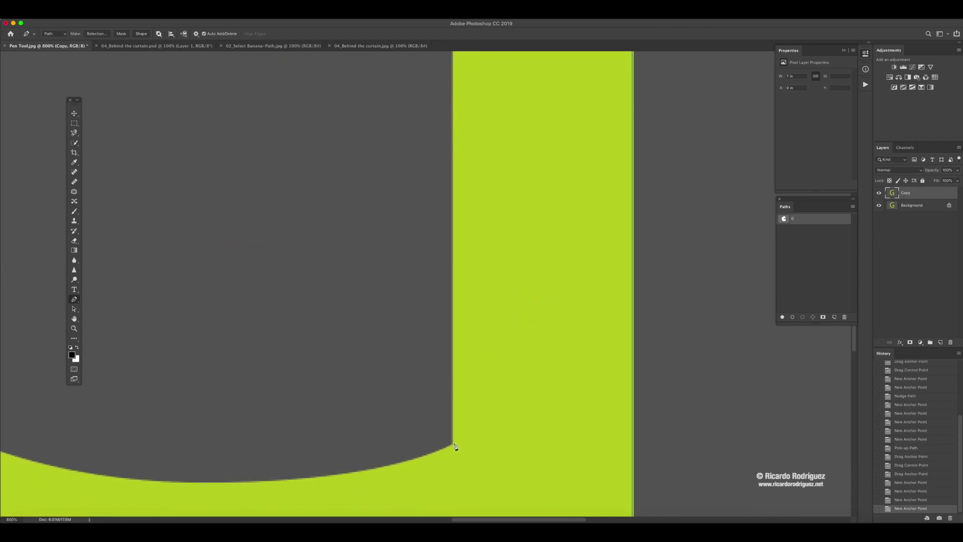
Step: Continue the path to the stem's inner bottom corner and along the G's lower inner curve with smooth anchor points
{"action": "left_click", "coordinate": [453, 445]}
{"action": "left_click_drag", "start_coordinate": [397, 459], "coordinate": [543, 406]}
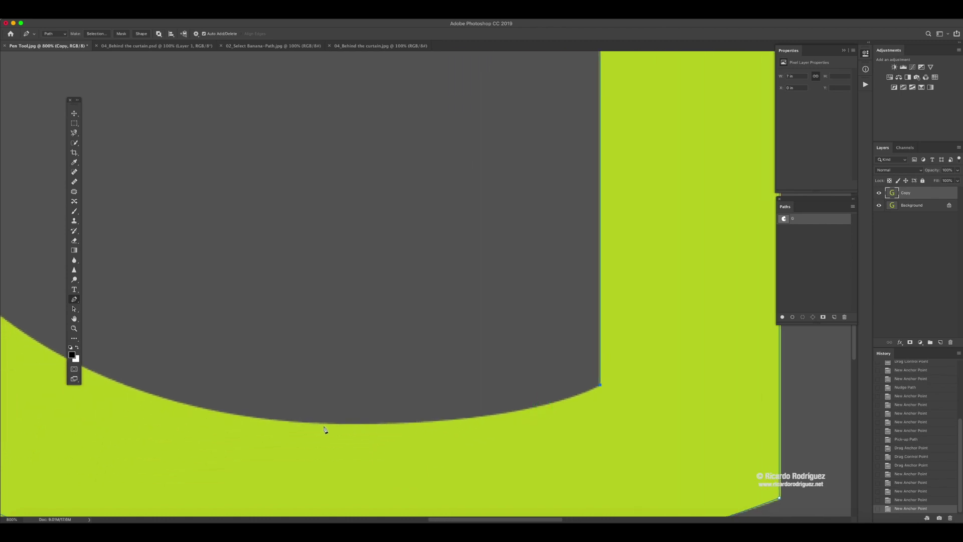
{"action": "left_click", "coordinate": [778, 21]}
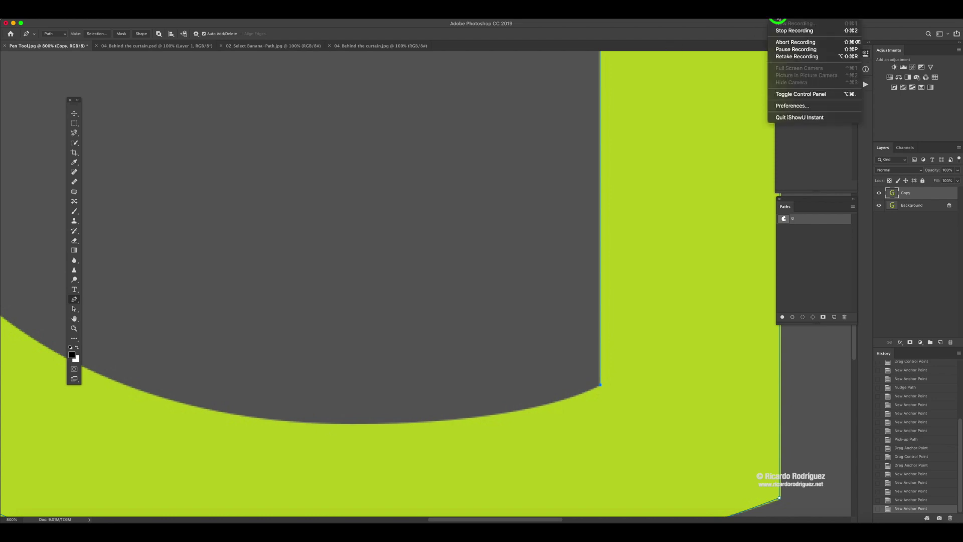
{"action": "left_click", "coordinate": [783, 49]}
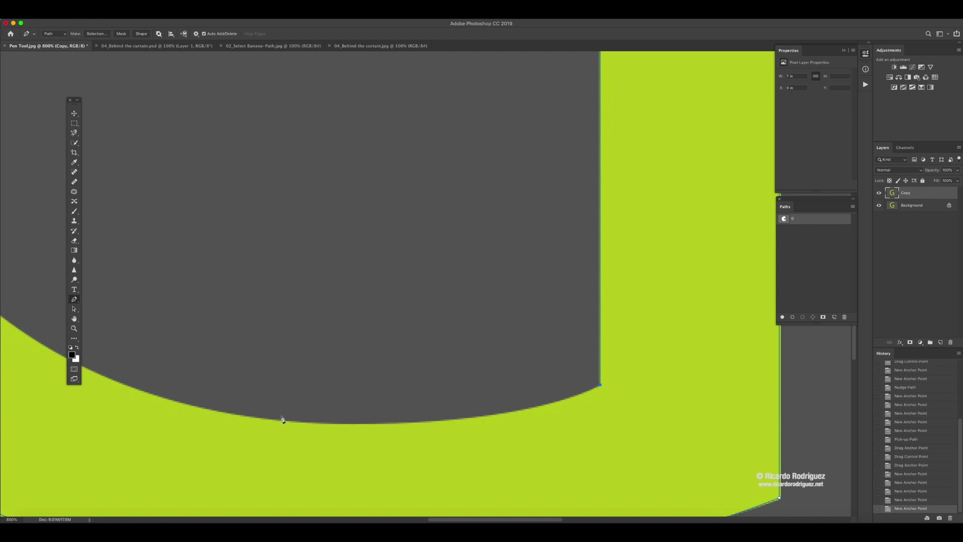
{"action": "left_click_drag", "start_coordinate": [348, 425], "coordinate": [179, 413]}
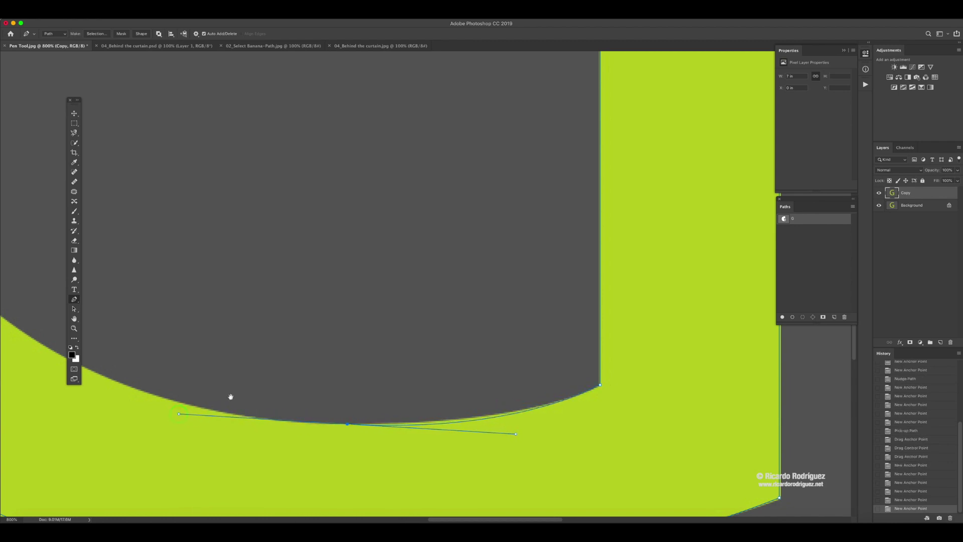
{"action": "left_click_drag", "start_coordinate": [230, 396], "coordinate": [627, 427]}
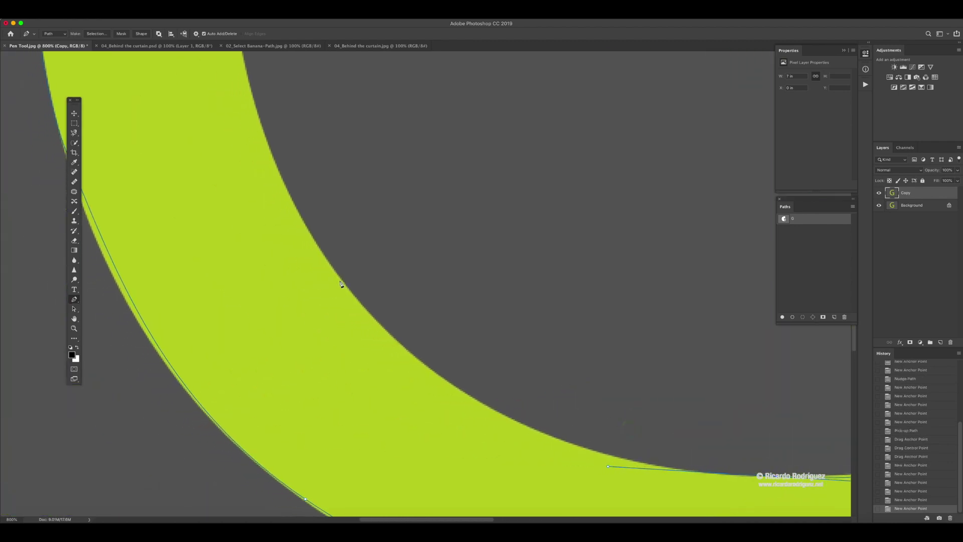
{"action": "left_click_drag", "start_coordinate": [265, 151], "coordinate": [205, 118]}
Step: Trace the G's upper inner curve with smooth anchor points, and fit the top point to the letter's edge
{"action": "left_click_drag", "start_coordinate": [383, 282], "coordinate": [329, 320]}
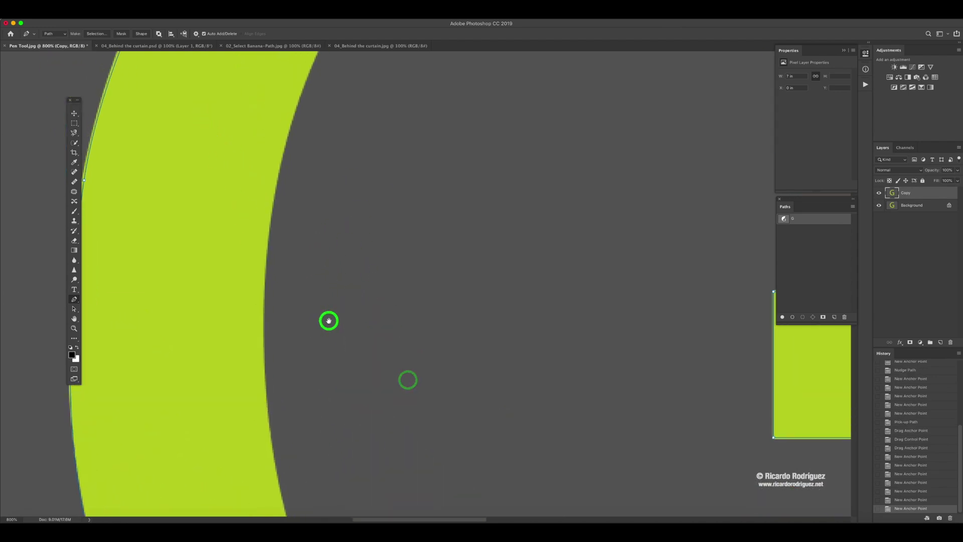
{"action": "key", "text": "super+minus"}
{"action": "key", "text": "super+minus"}
{"action": "key", "text": "super+minus"}
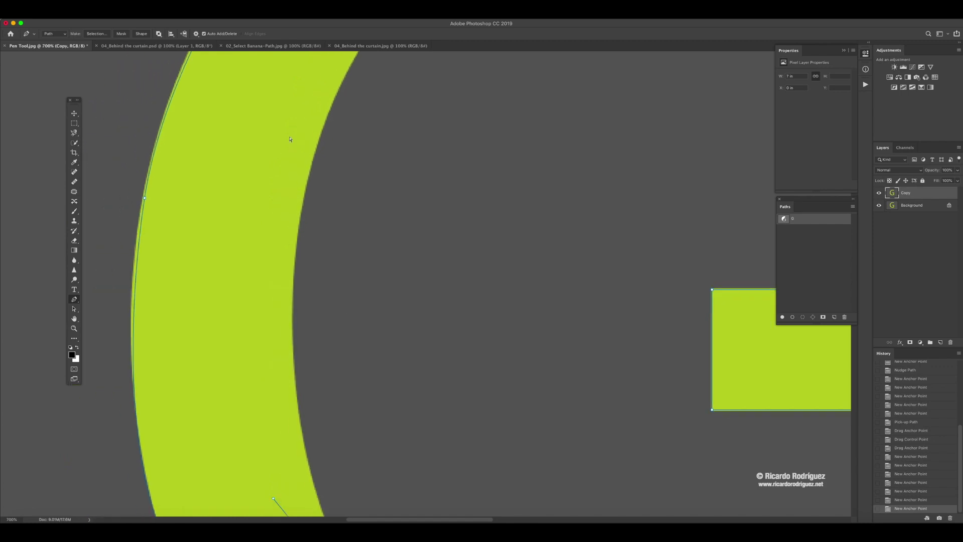
{"action": "key", "text": "super+minus"}
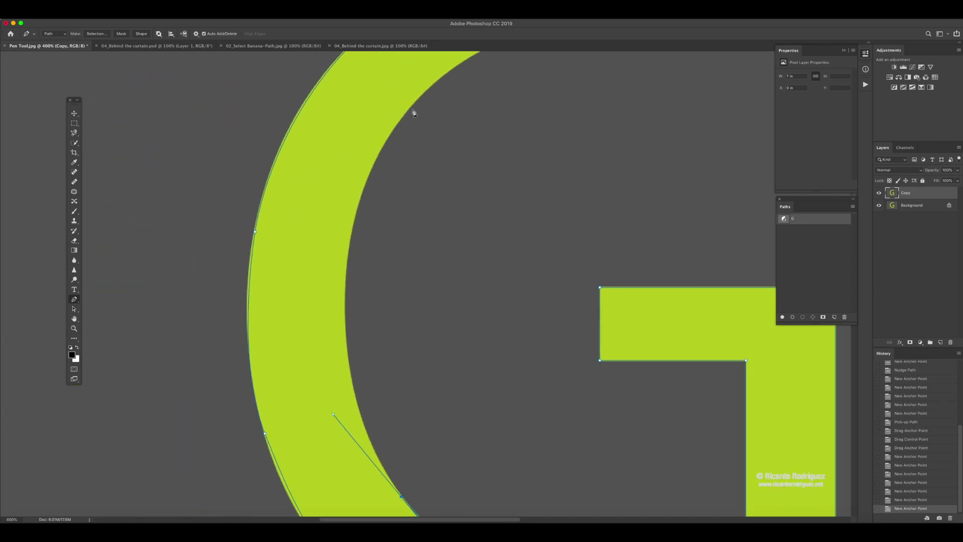
{"action": "left_click_drag", "start_coordinate": [409, 112], "coordinate": [501, 85]}
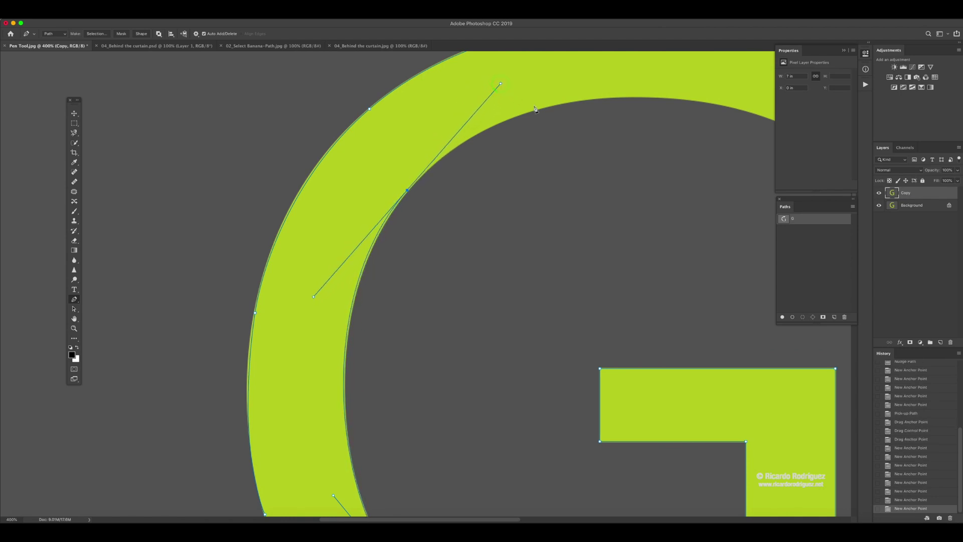
{"action": "left_click_drag", "start_coordinate": [512, 142], "coordinate": [414, 195]}
{"action": "left_click", "coordinate": [181, 293]}
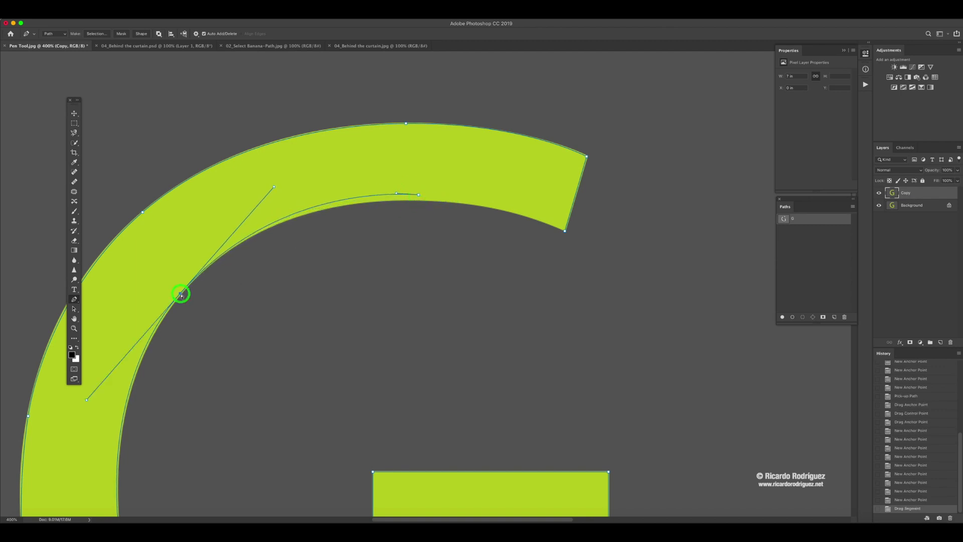
{"action": "left_click", "coordinate": [419, 195]}
{"action": "left_click_drag", "start_coordinate": [418, 196], "coordinate": [429, 201]}
Step: Try closing the path at the upper terminal's inner corner with a straight-ended point, undo it, and close it with a pulled-out curve handle
{"action": "left_click", "coordinate": [566, 232]}
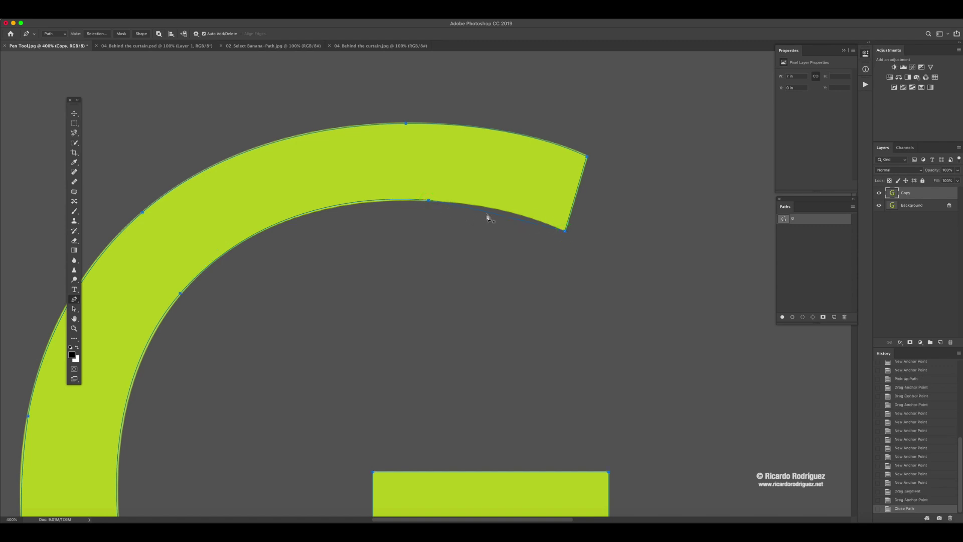
{"action": "key", "text": "super+z"}
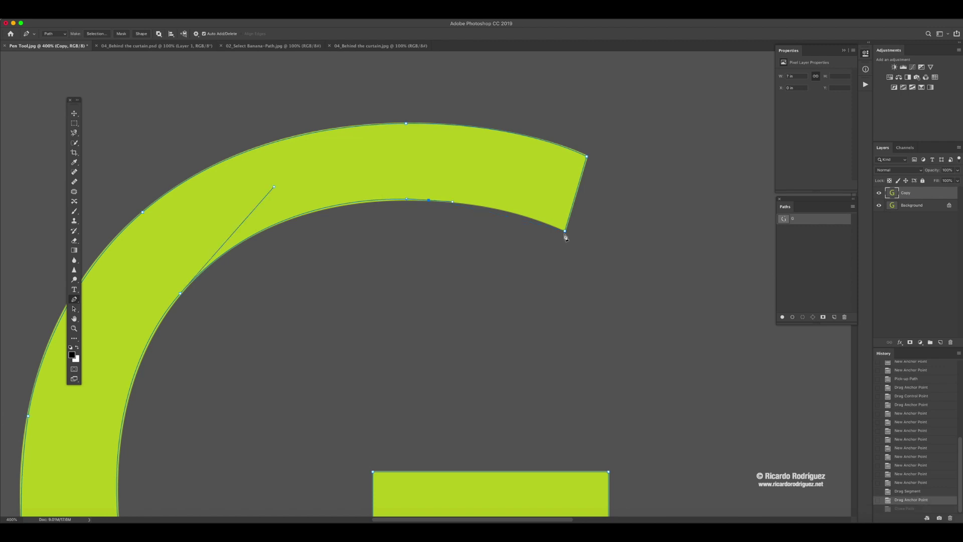
{"action": "left_click_drag", "start_coordinate": [566, 234], "coordinate": [618, 262]}
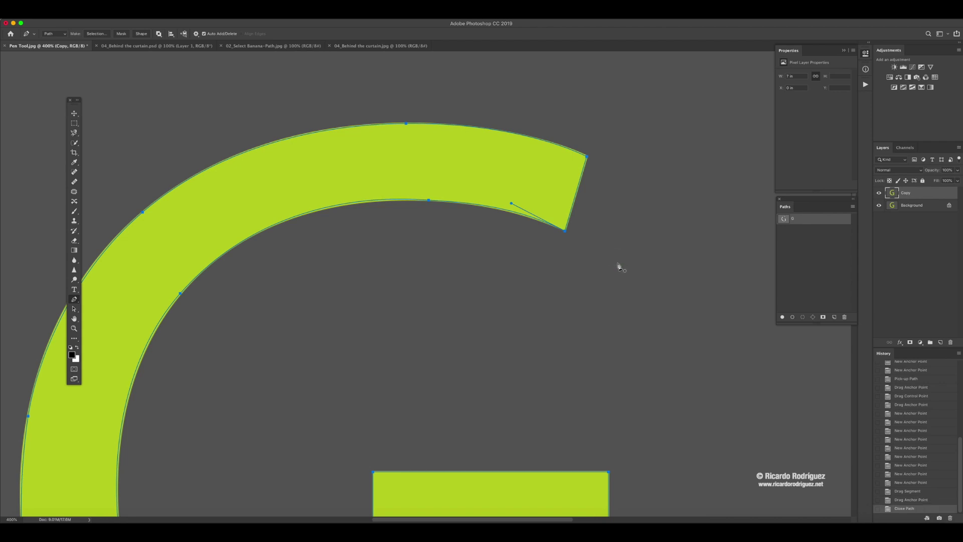
Step: Try refining the inner curve by moving its top anchor point and adjusting the neighbouring direction handles and segment
{"action": "left_click", "coordinate": [430, 201], "text": "ctrl"}
{"action": "left_click", "coordinate": [428, 202], "text": "ctrl"}
{"action": "mouse_move", "coordinate": [430, 202]}
{"action": "left_mouse_down"}
{"action": "mouse_move", "coordinate": [387, 195]}
{"action": "mouse_move", "coordinate": [401, 203]}
{"action": "mouse_move", "coordinate": [408, 189]}
{"action": "mouse_move", "coordinate": [437, 189]}
{"action": "mouse_move", "coordinate": [420, 201]}
{"action": "mouse_move", "coordinate": [429, 203]}
{"action": "left_mouse_up"}
{"action": "mouse_move", "coordinate": [444, 200]}
{"action": "left_mouse_down"}
{"action": "mouse_move", "coordinate": [398, 198]}
{"action": "mouse_move", "coordinate": [446, 200]}
{"action": "left_mouse_up"}
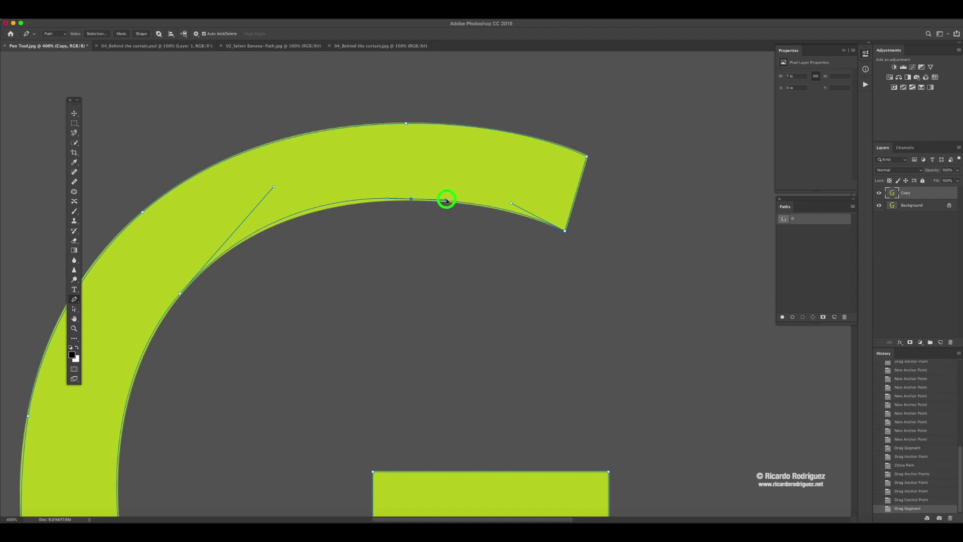
{"action": "mouse_move", "coordinate": [387, 201]}
{"action": "left_mouse_down"}
{"action": "mouse_move", "coordinate": [369, 200]}
{"action": "mouse_move", "coordinate": [395, 199]}
{"action": "left_mouse_up"}
{"action": "left_click_drag", "start_coordinate": [275, 188], "coordinate": [266, 195]}
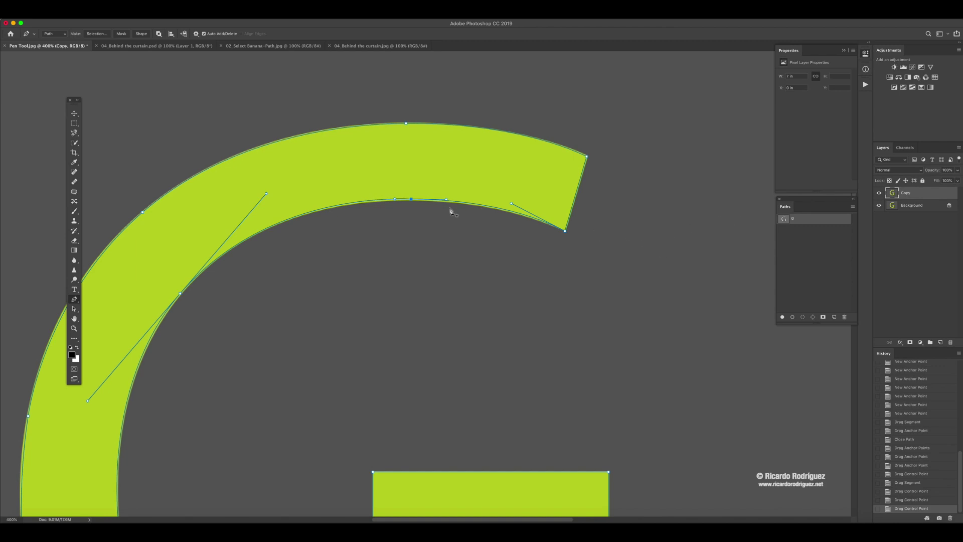
{"action": "left_click", "coordinate": [412, 200]}
Step: Compare the letter with the path G hidden and shown, and examine the anchor points on the upper inner curve
{"action": "left_click", "coordinate": [803, 245]}
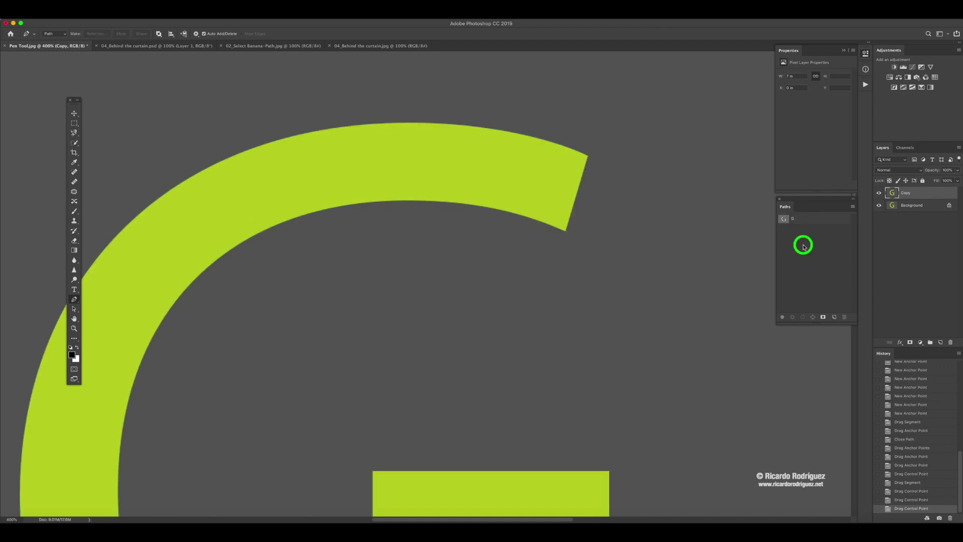
{"action": "left_click", "coordinate": [806, 217]}
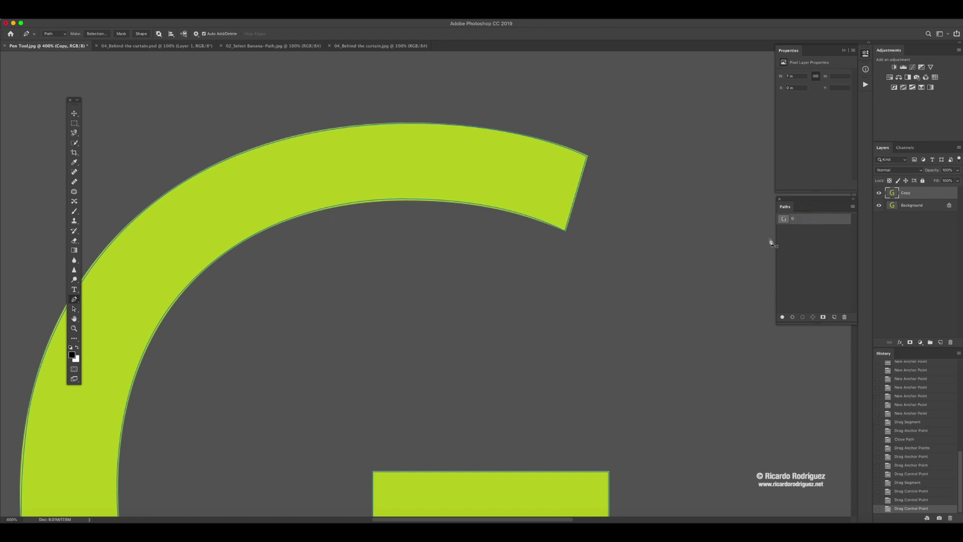
{"action": "left_click", "coordinate": [800, 235]}
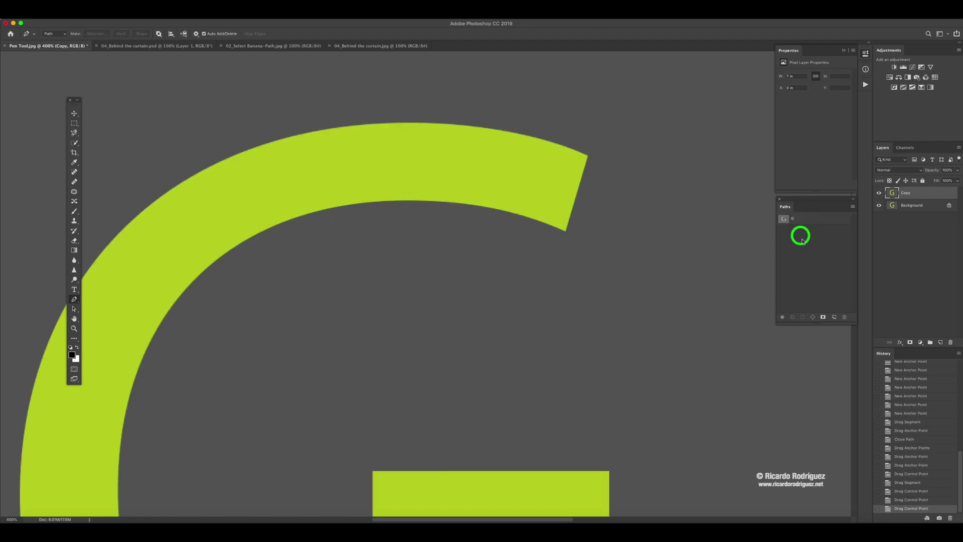
{"action": "left_click", "coordinate": [808, 246]}
{"action": "left_click", "coordinate": [813, 224]}
{"action": "left_click", "coordinate": [538, 221]}
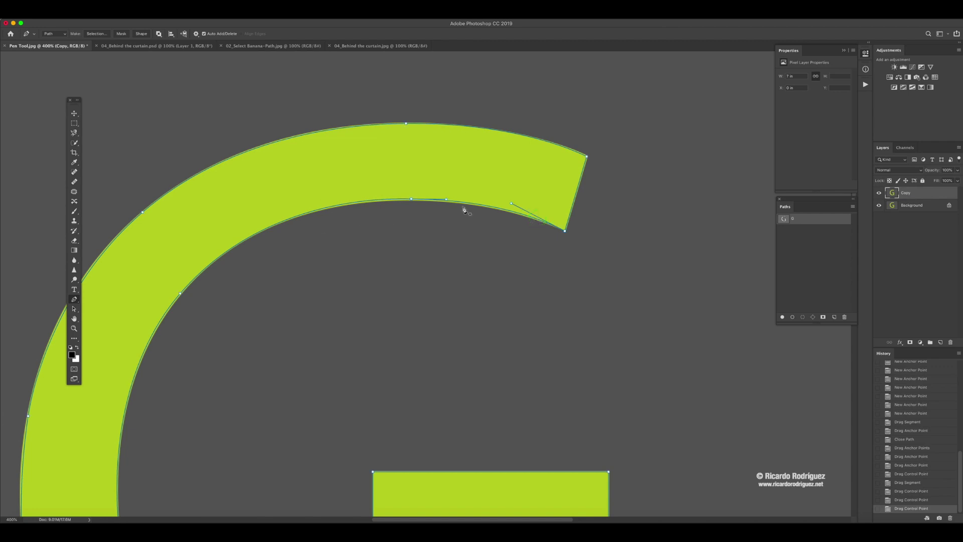
{"action": "left_click", "coordinate": [412, 199]}
{"action": "left_click", "coordinate": [565, 232]}
{"action": "left_click", "coordinate": [811, 242]}
{"action": "left_click", "coordinate": [815, 221]}
Step: Revert to the history state before the path was closed, and close it again with a smooth curve at the upper terminal's inner corner
{"action": "left_click", "coordinate": [899, 439]}
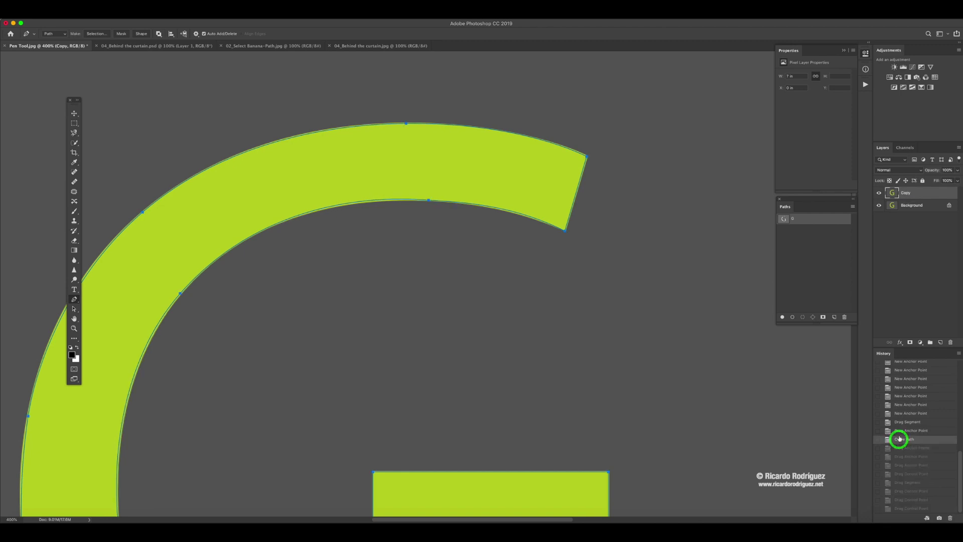
{"action": "left_click", "coordinate": [900, 431]}
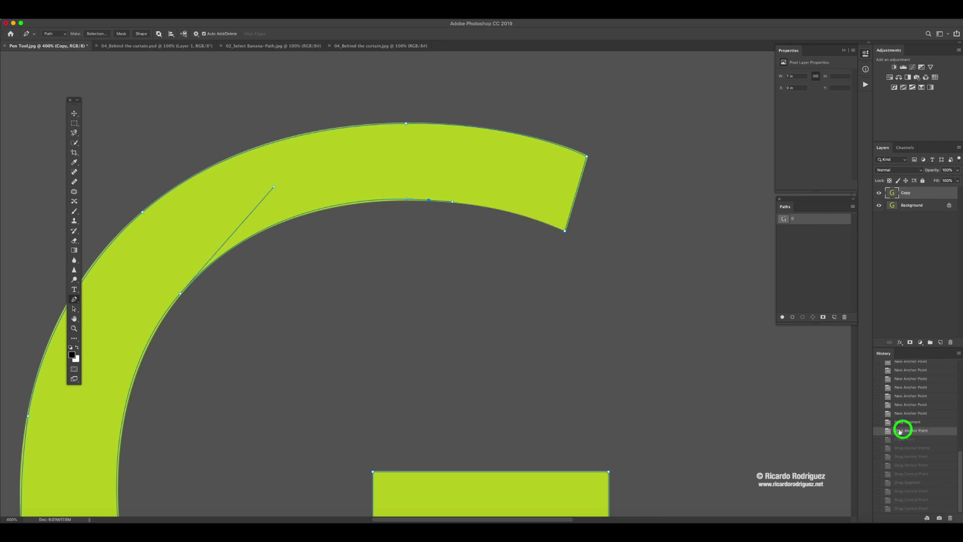
{"action": "left_click", "coordinate": [429, 201]}
{"action": "left_click", "coordinate": [566, 232]}
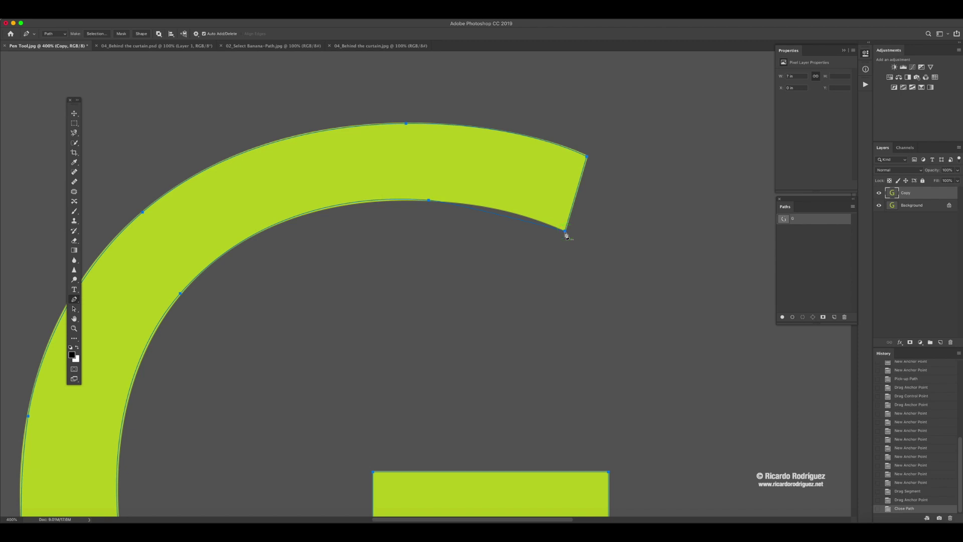
{"action": "key", "text": "super+z"}
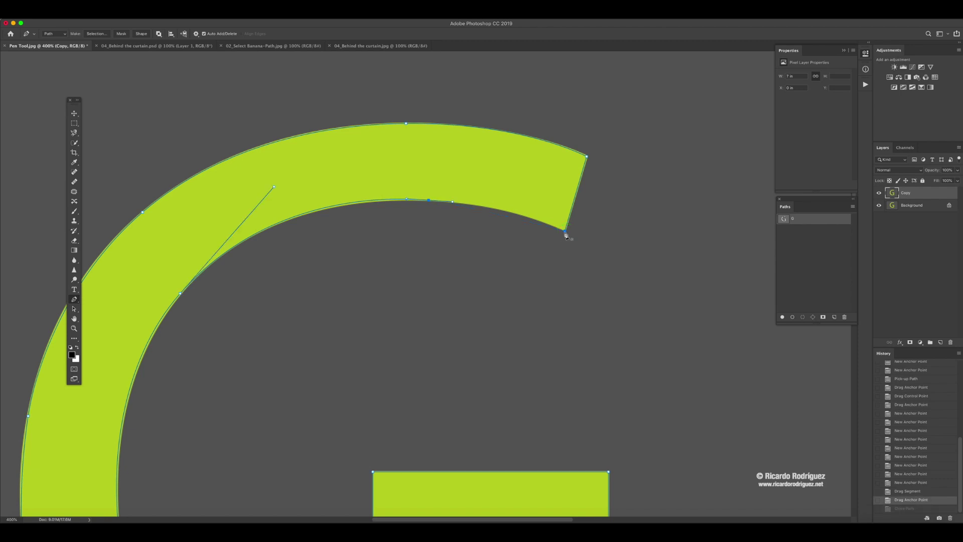
{"action": "left_click_drag", "start_coordinate": [566, 234], "coordinate": [620, 261]}
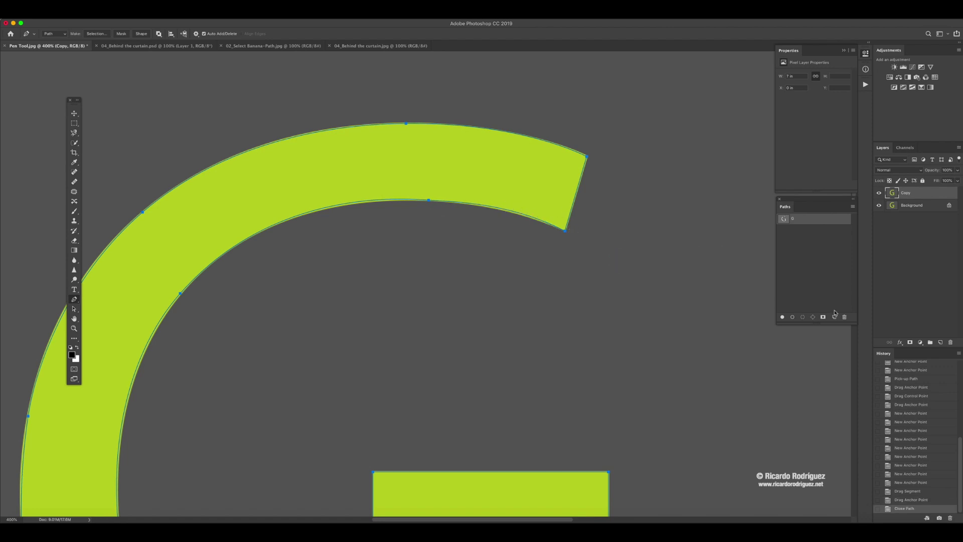
Step: Make a new anti-aliased selection from the closed path G
{"action": "left_click", "coordinate": [817, 265]}
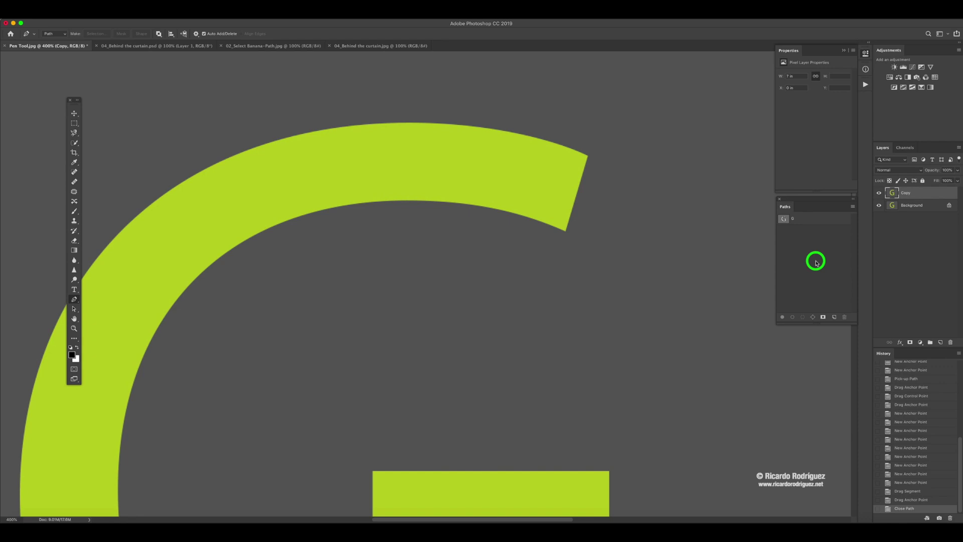
{"action": "left_click", "coordinate": [805, 220]}
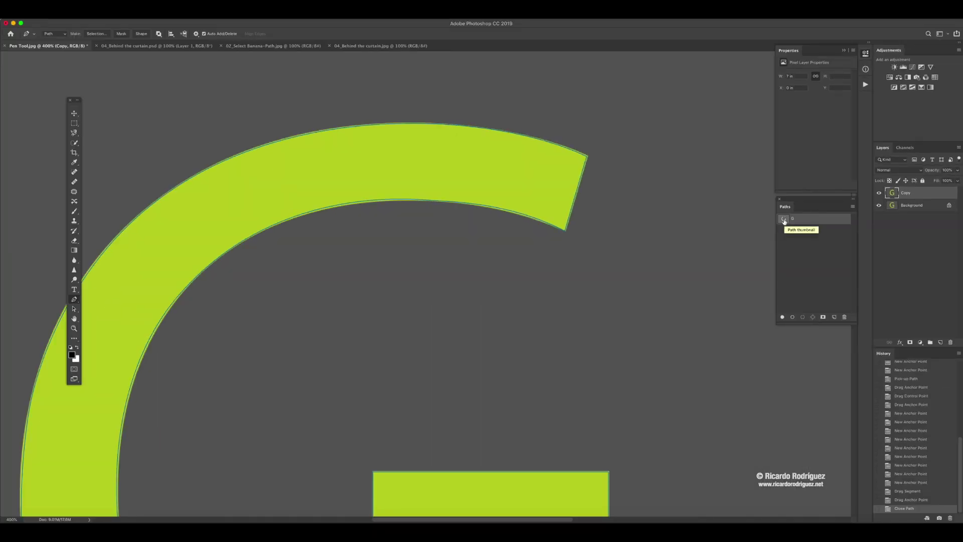
{"action": "left_click", "coordinate": [813, 222]}
{"action": "left_click", "coordinate": [852, 207]}
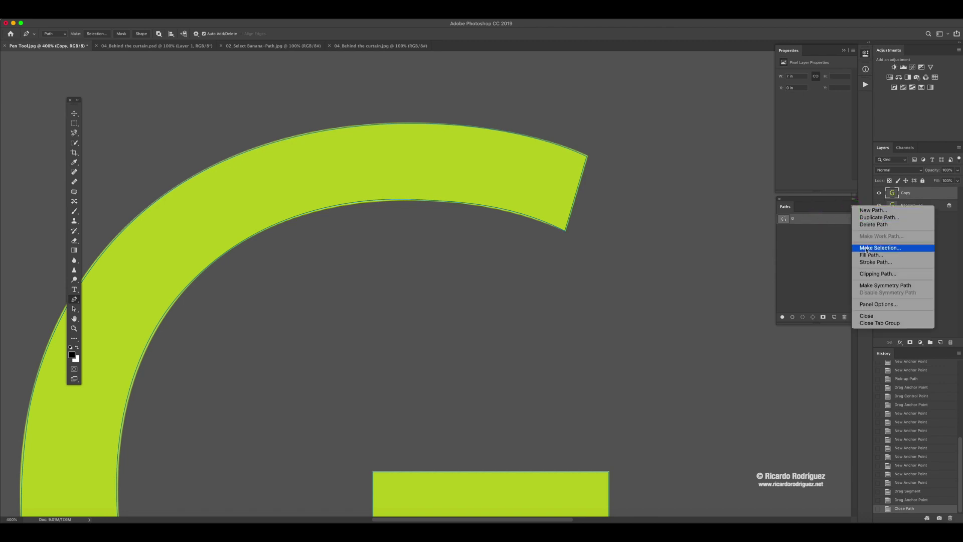
{"action": "left_click", "coordinate": [866, 249]}
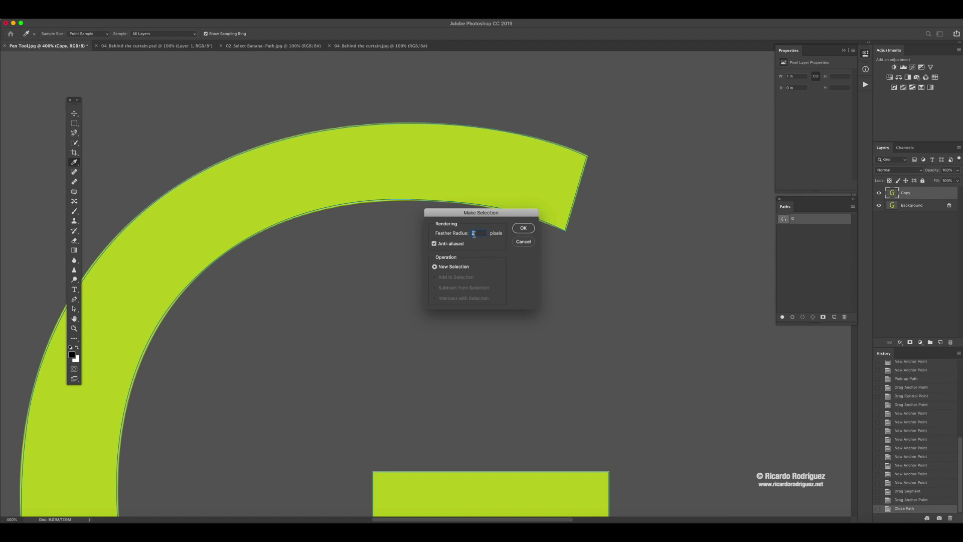
{"action": "left_click_drag", "start_coordinate": [473, 233], "coordinate": [463, 234]}
{"action": "left_click", "coordinate": [467, 234]}
{"action": "left_click", "coordinate": [522, 229]}
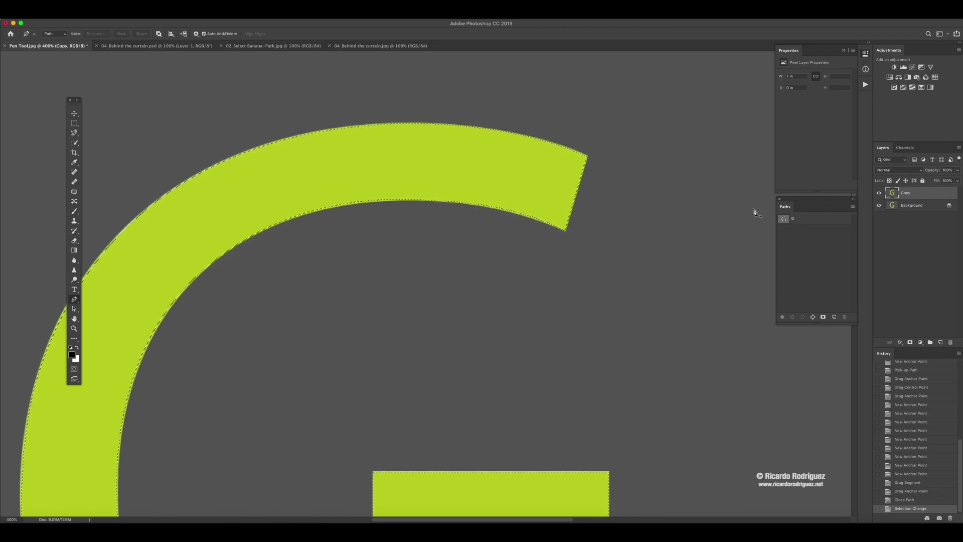
Step: Copy the selected letter from the Copy layer to a new layer, and hide the Copy and Background layers
{"action": "key", "text": "super+0"}
{"action": "left_click", "coordinate": [928, 195]}
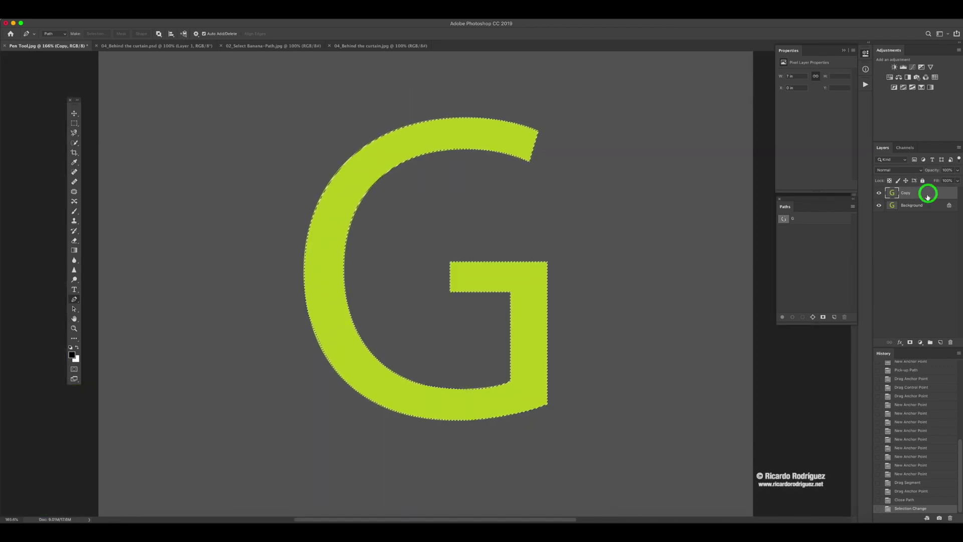
{"action": "key", "text": "super+j"}
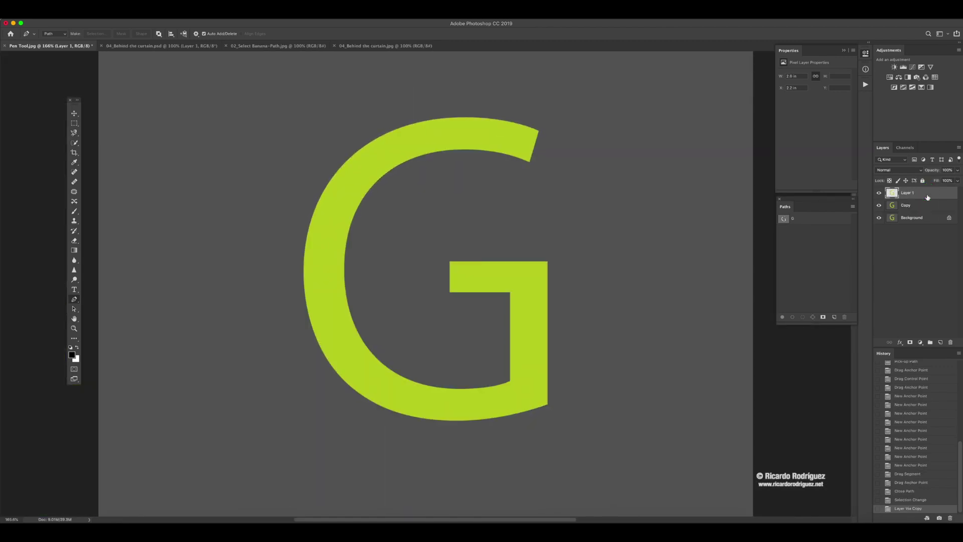
{"action": "left_click", "coordinate": [879, 205]}
{"action": "left_click", "coordinate": [879, 218]}
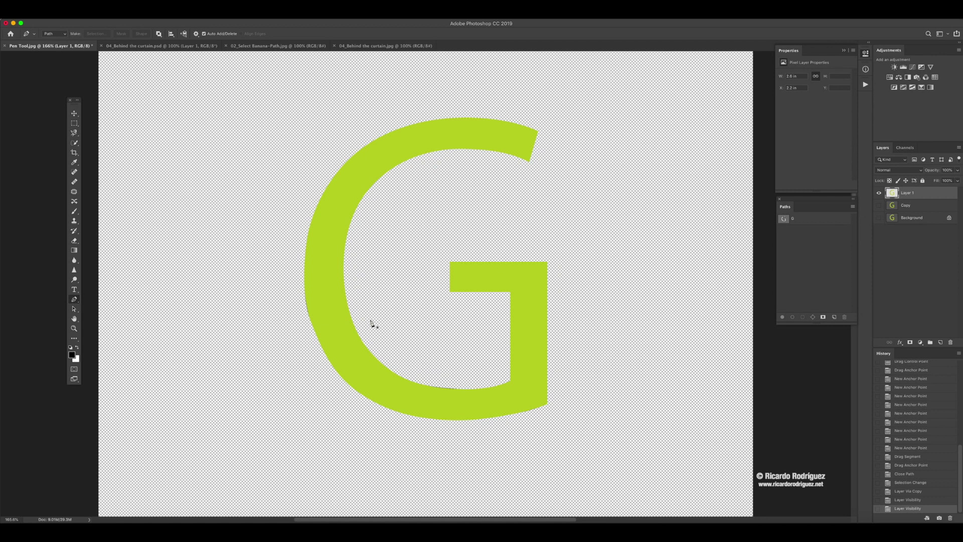
Step: Examine the cut-out G's outer left edge up close, and return to the 100% view
{"action": "key", "text": "z"}
{"action": "left_click", "coordinate": [307, 306]}
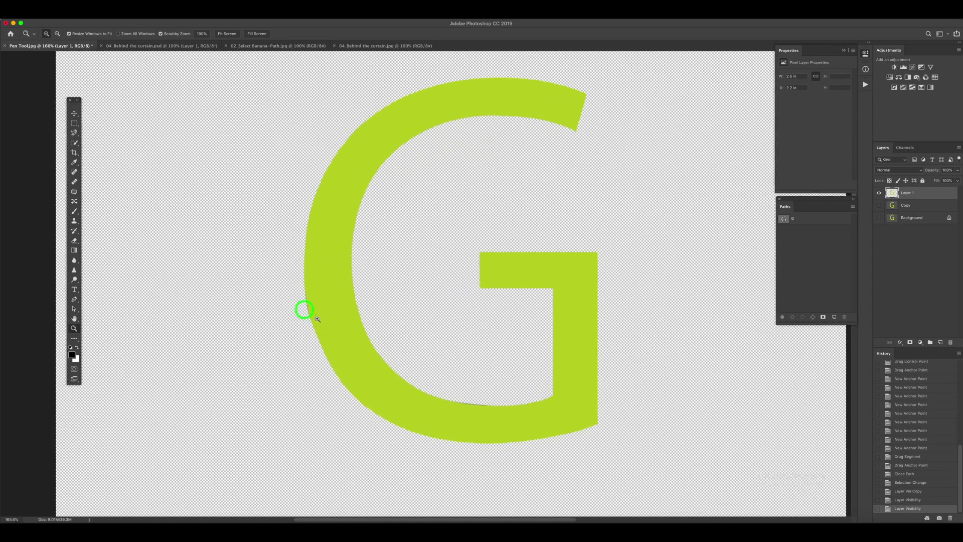
{"action": "left_click", "coordinate": [307, 305]}
{"action": "left_click", "coordinate": [307, 304]}
{"action": "left_click", "coordinate": [307, 305]}
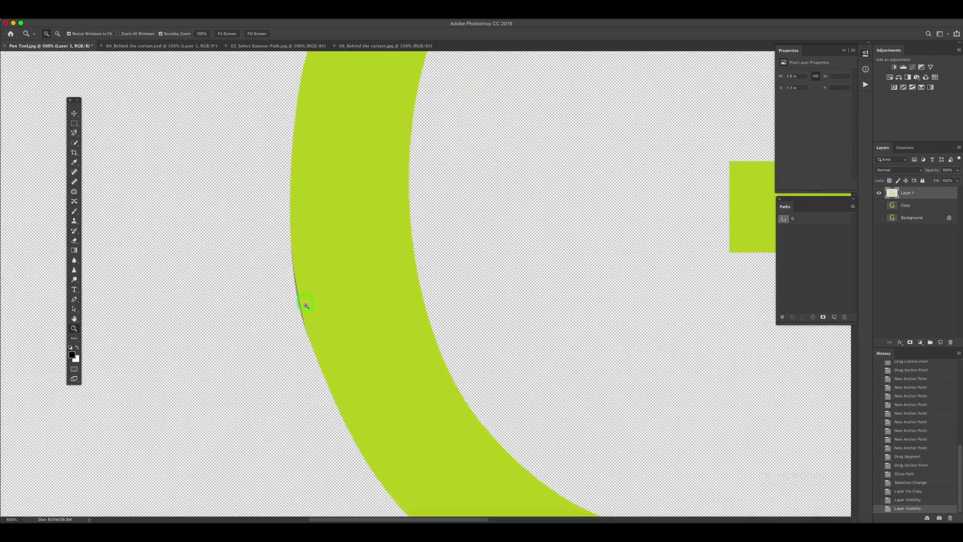
{"action": "key", "text": "super+1"}
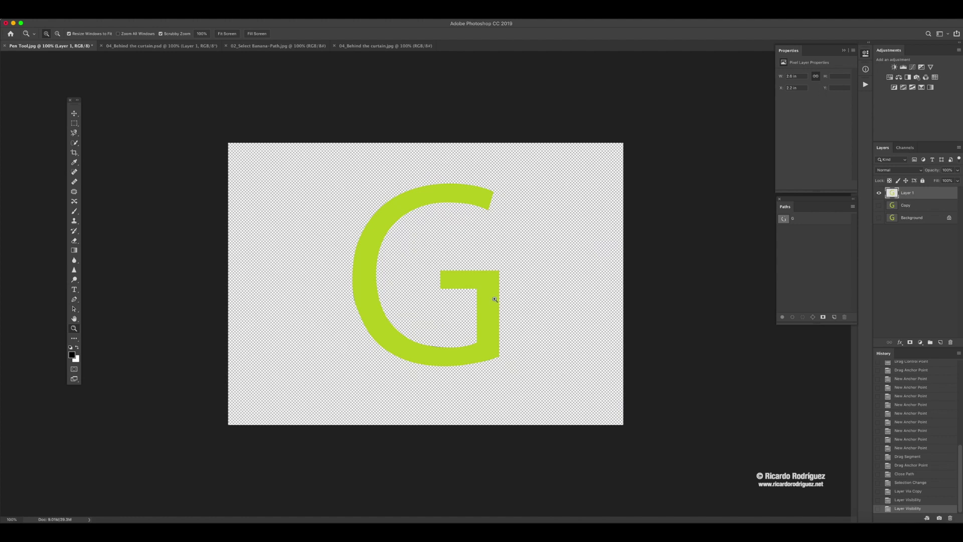
Step: Delete the cut-out letter's layer, and make the Copy and Background layers visible again
{"action": "left_click", "coordinate": [918, 193]}
{"action": "key", "text": "Delete"}
{"action": "left_click", "coordinate": [879, 193]}
{"action": "left_click", "coordinate": [877, 206]}
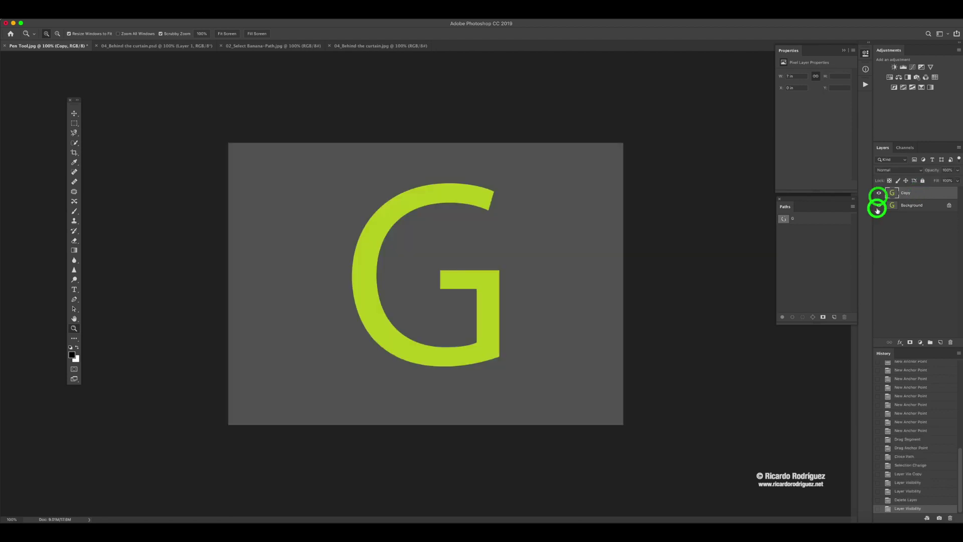
{"action": "left_click", "coordinate": [808, 237]}
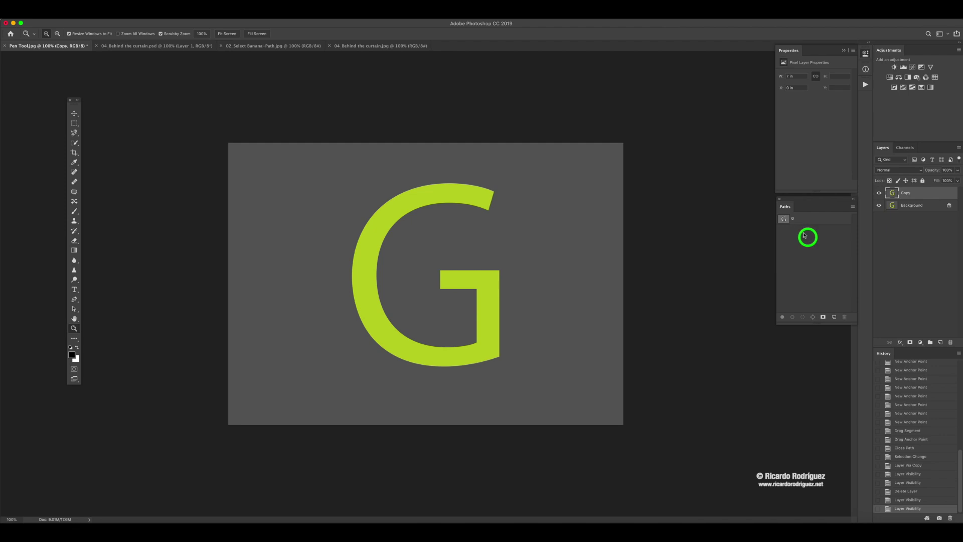
Step: Adjust path G's anchor point and its upper control handle on the letter's lower-left outer edge
{"action": "left_click", "coordinate": [805, 219]}
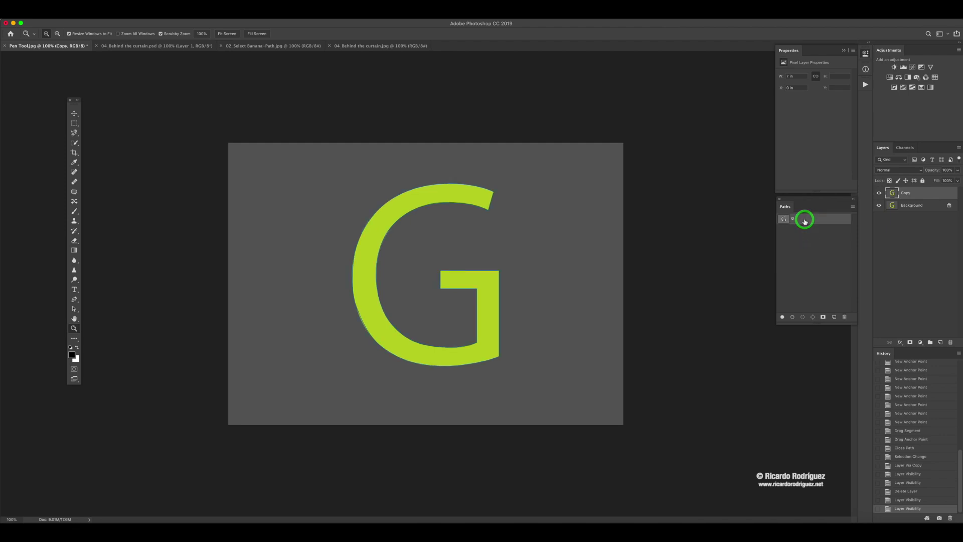
{"action": "left_click", "coordinate": [359, 327]}
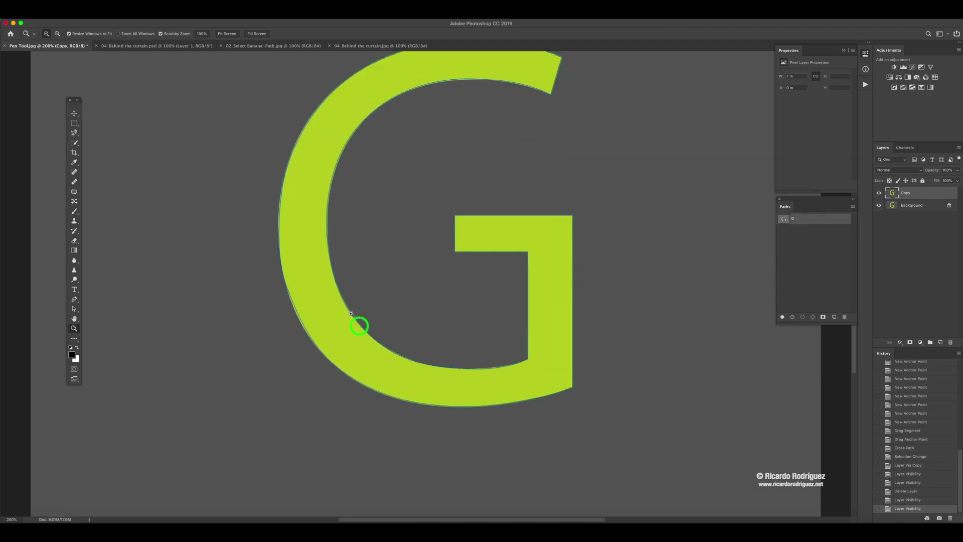
{"action": "left_click", "coordinate": [307, 316]}
{"action": "left_click", "coordinate": [266, 262]}
{"action": "left_click", "coordinate": [274, 242]}
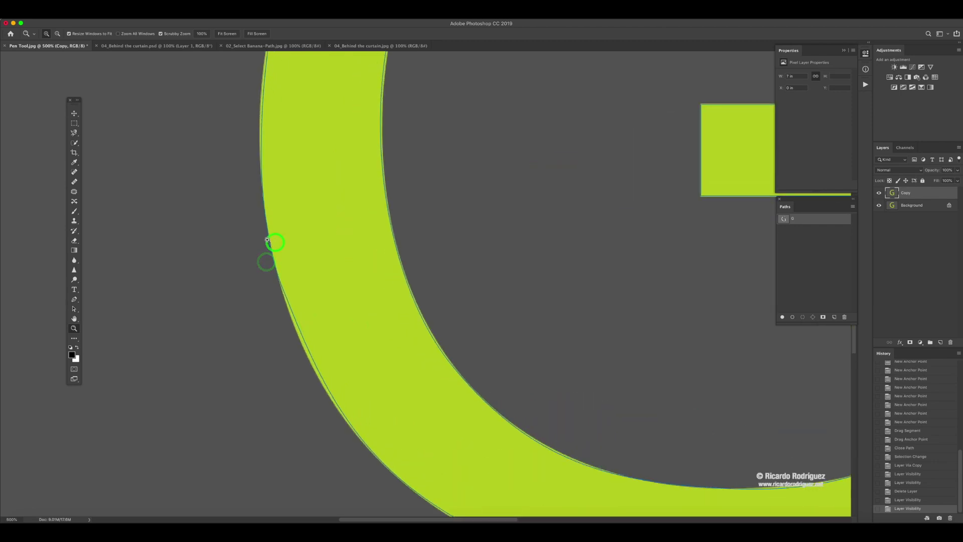
{"action": "left_click", "coordinate": [266, 231]}
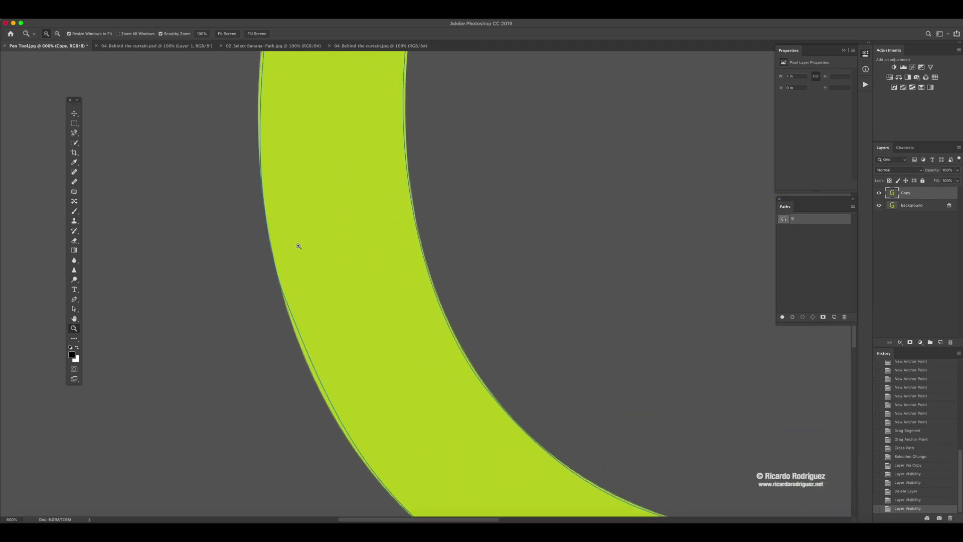
{"action": "key", "text": "p"}
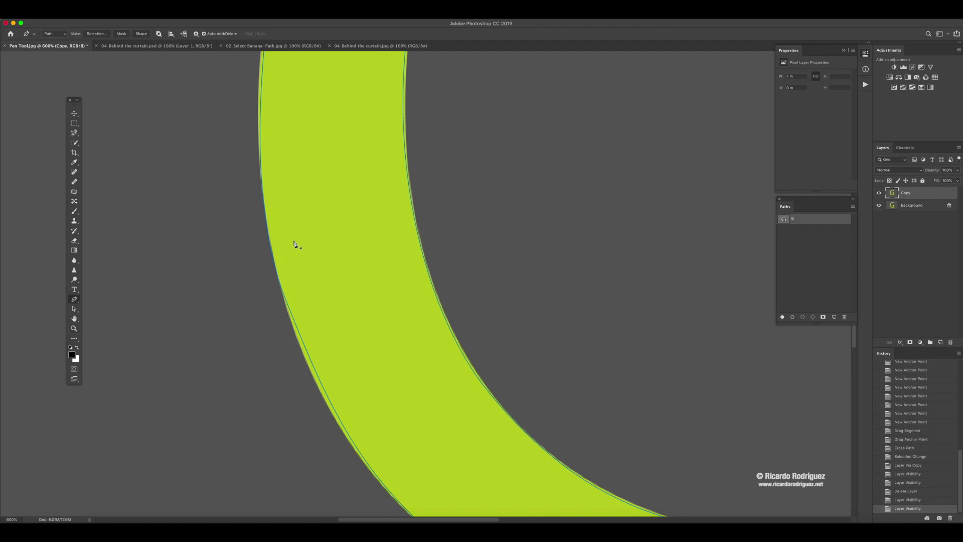
{"action": "left_click", "coordinate": [273, 256], "text": "super"}
{"action": "left_click_drag", "start_coordinate": [250, 208], "coordinate": [254, 219]}
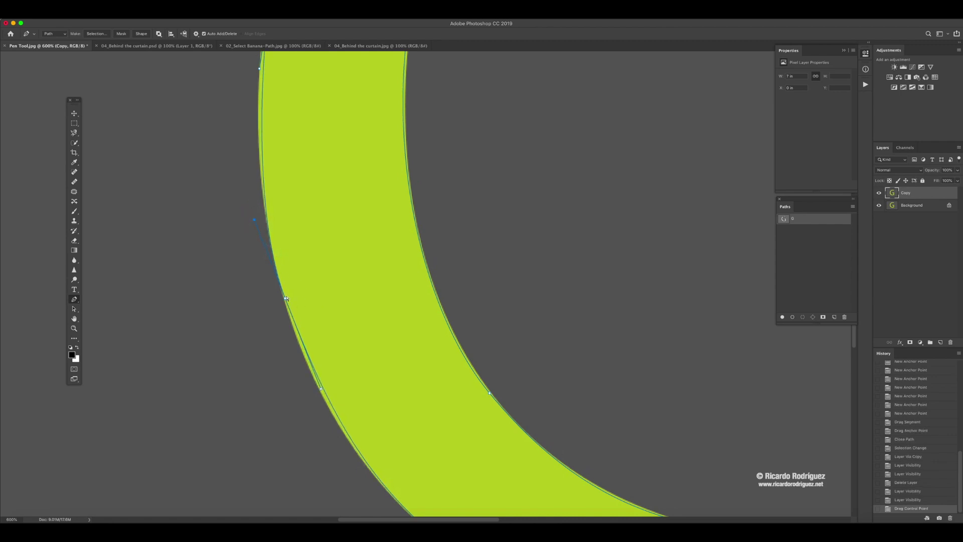
{"action": "left_click_drag", "start_coordinate": [285, 299], "coordinate": [286, 298]}
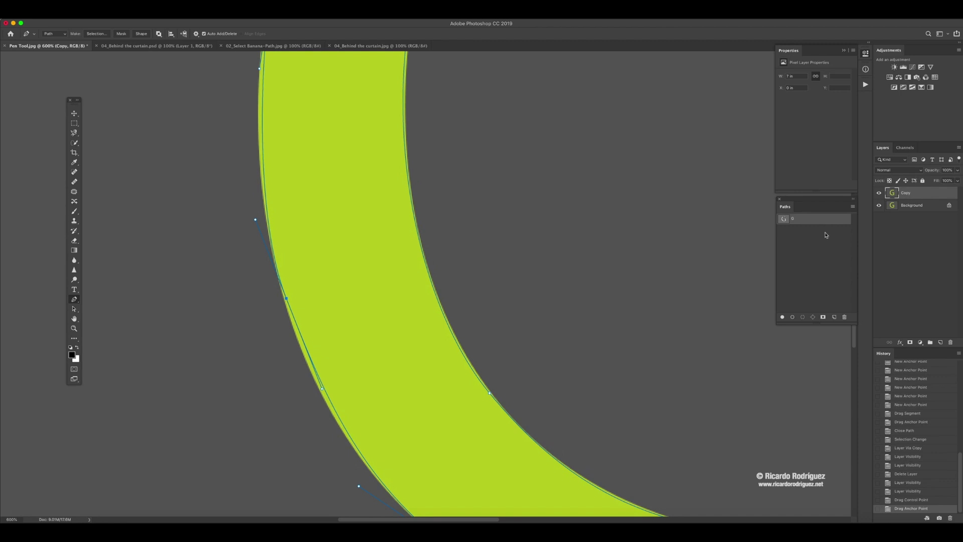
Step: Make a new selection from path G with its adjusted outer edge
{"action": "key", "text": "super+minus"}
{"action": "key", "text": "super+minus"}
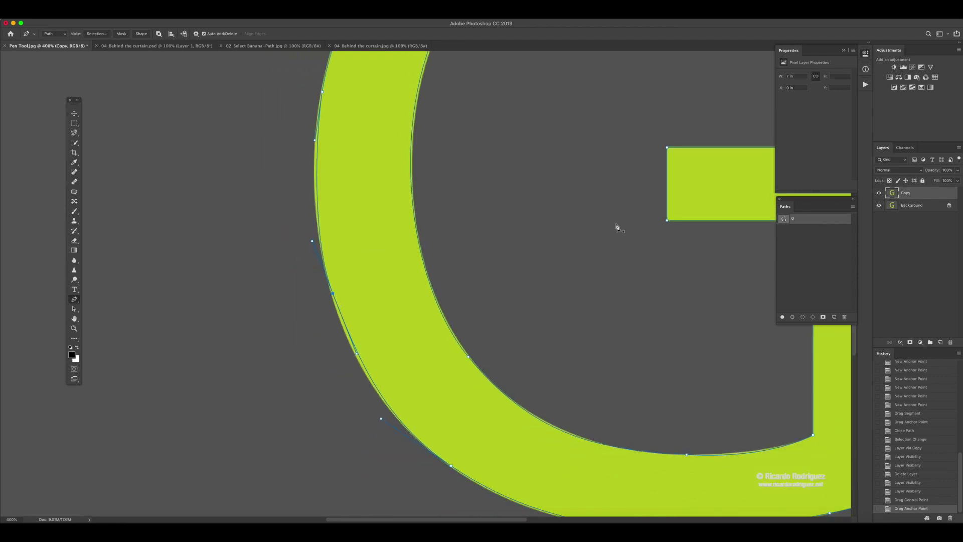
{"action": "left_click", "coordinate": [852, 206]}
{"action": "left_click", "coordinate": [866, 249]}
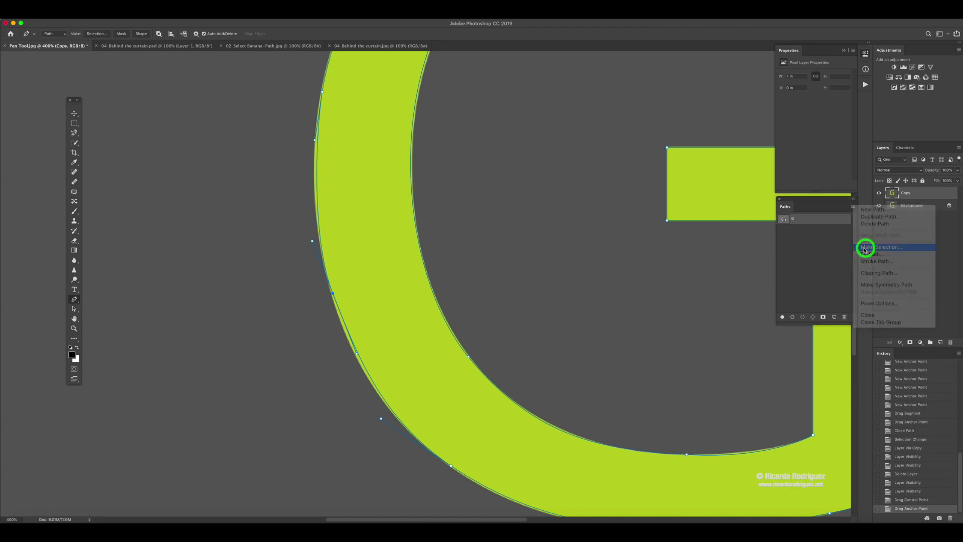
{"action": "left_click", "coordinate": [523, 231]}
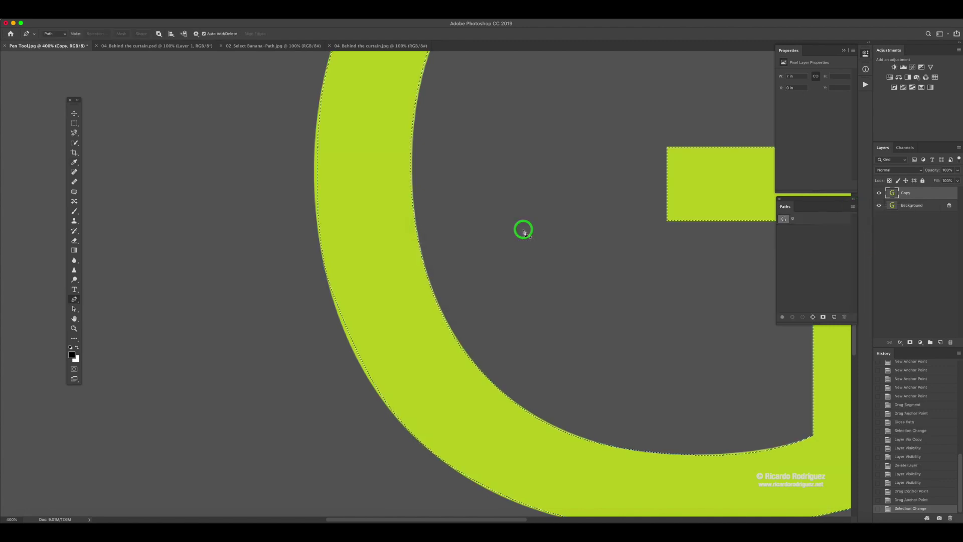
Step: Copy the selected letter to a new layer, and hide the Copy and Background layers to inspect its edges
{"action": "key", "text": "p"}
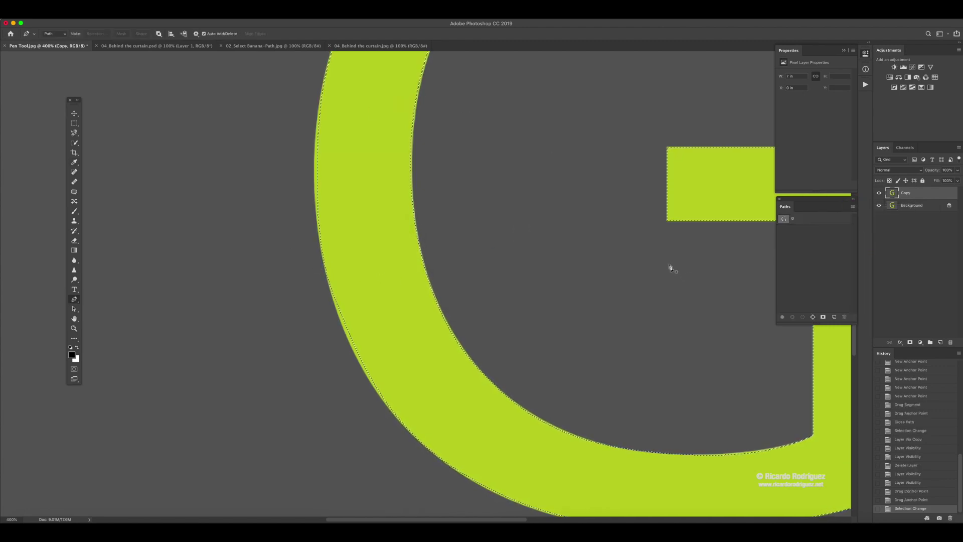
{"action": "scroll", "coordinate": [671, 267], "scroll_direction": "up", "scroll_amount": 5}
{"action": "scroll", "coordinate": [670, 266], "scroll_direction": "right", "scroll_amount": 4}
{"action": "scroll", "coordinate": [670, 267], "scroll_direction": "up", "scroll_amount": 1}
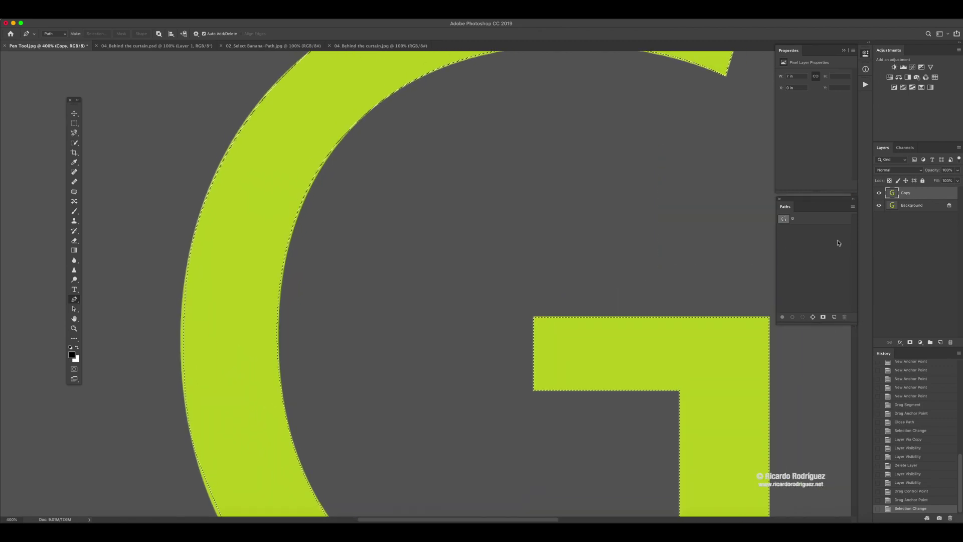
{"action": "key", "text": "super+j"}
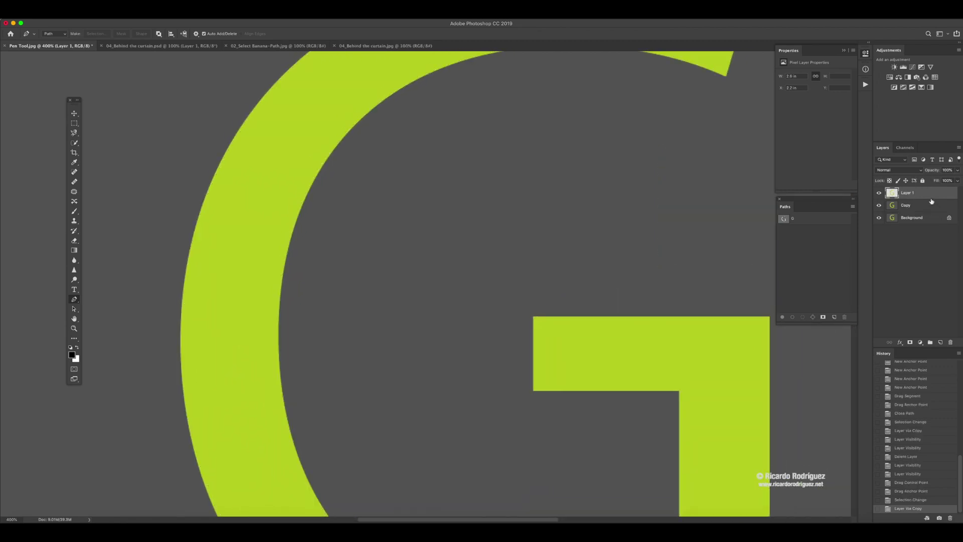
{"action": "left_click", "coordinate": [879, 206]}
{"action": "left_click", "coordinate": [879, 217]}
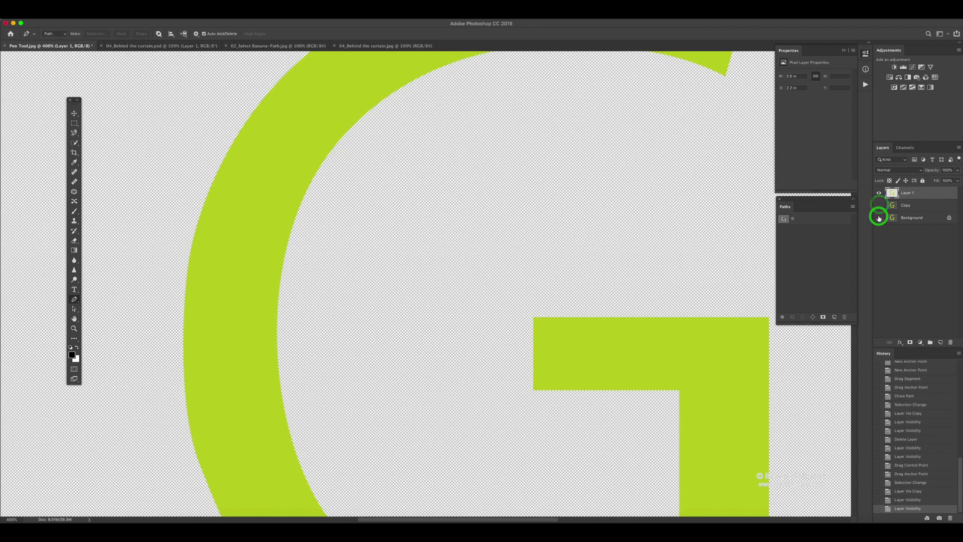
{"action": "scroll", "coordinate": [465, 304], "scroll_direction": "down", "scroll_amount": 5}
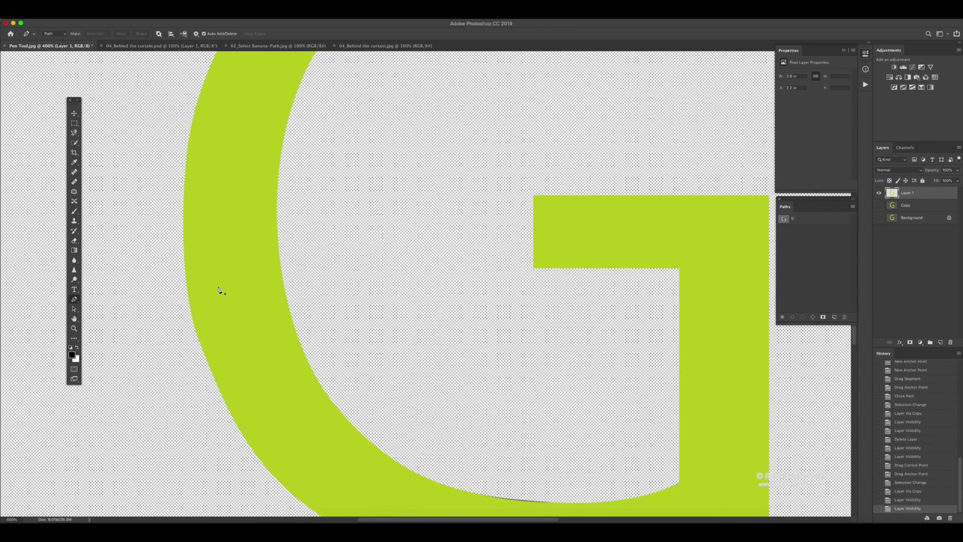
{"action": "key", "text": "super+minus"}
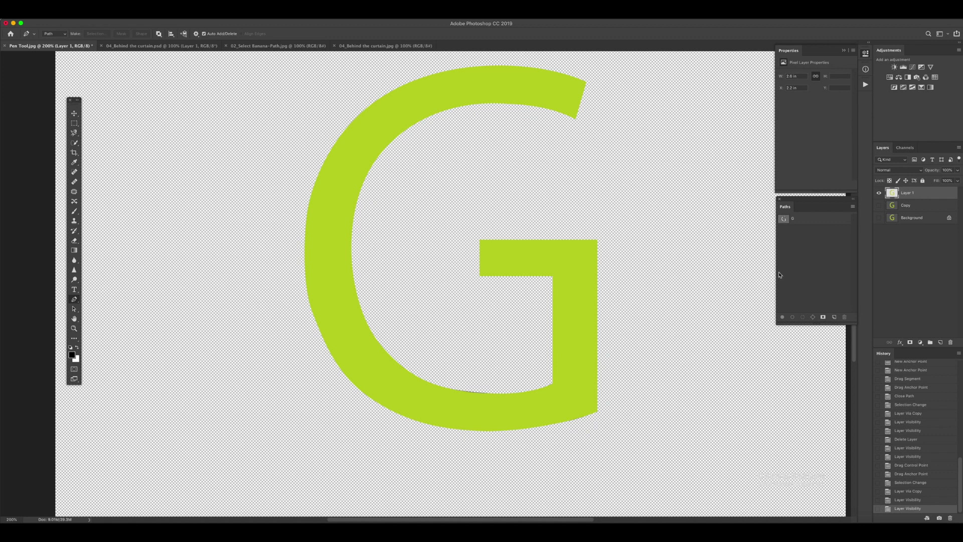
Step: With path G and all layers showing, move the anchor point on the letter's lower inner curve onto the edge
{"action": "left_click", "coordinate": [808, 218]}
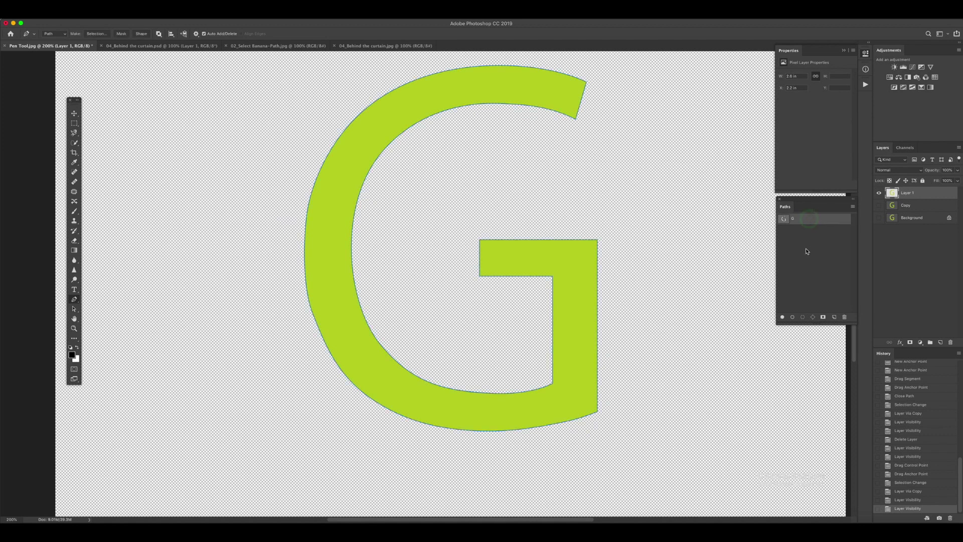
{"action": "left_click", "coordinate": [812, 221]}
{"action": "left_click", "coordinate": [879, 206]}
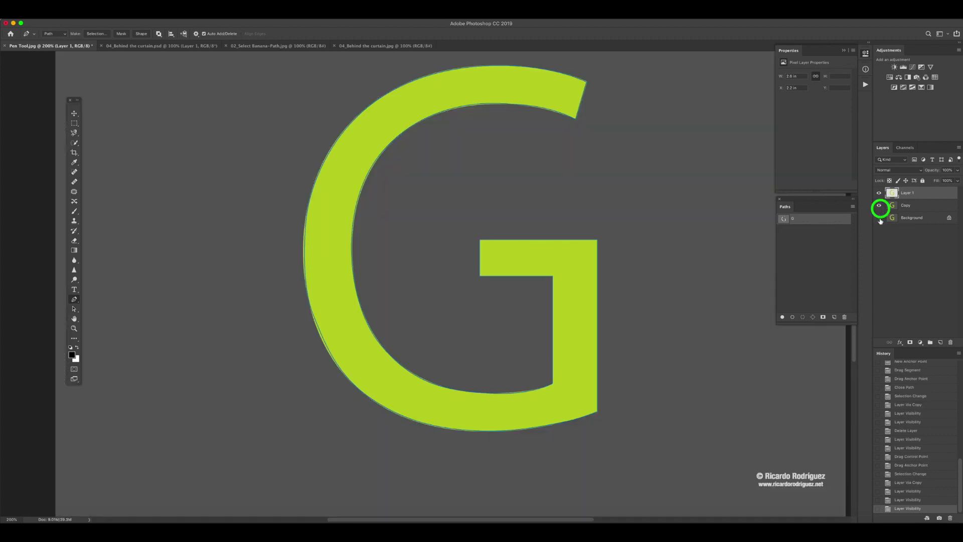
{"action": "left_click", "coordinate": [880, 218]}
{"action": "left_click", "coordinate": [470, 394]}
{"action": "left_click_drag", "start_coordinate": [470, 394], "coordinate": [486, 395]}
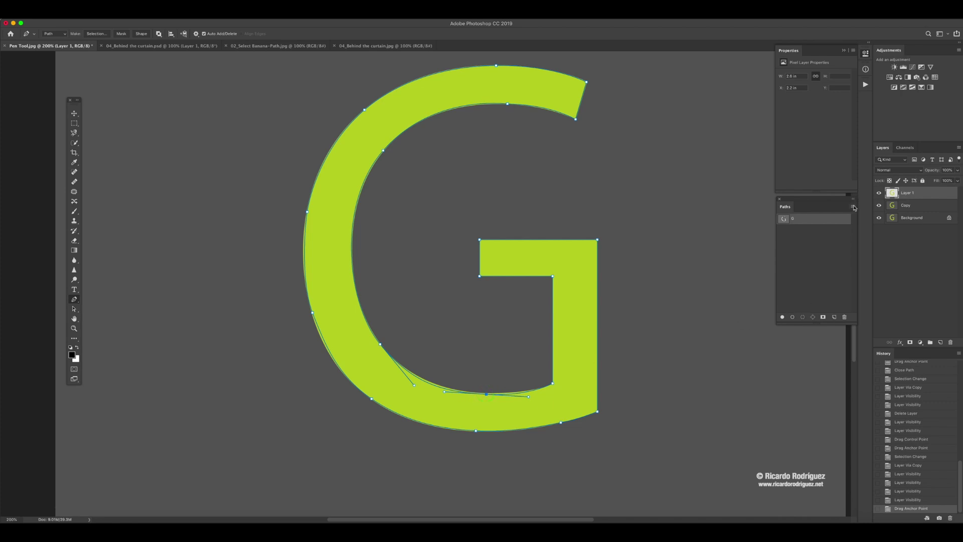
Step: Make a new anti-aliased selection with 0 pixels feather from path G, and delete the old cut-out layer
{"action": "left_click", "coordinate": [854, 207]}
{"action": "left_click", "coordinate": [862, 248]}
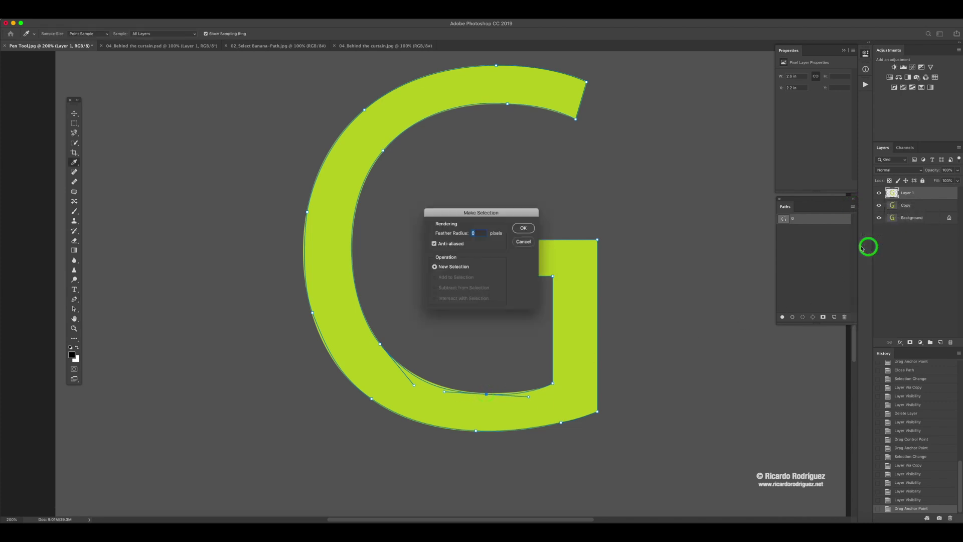
{"action": "left_click", "coordinate": [523, 228]}
{"action": "left_click", "coordinate": [924, 195]}
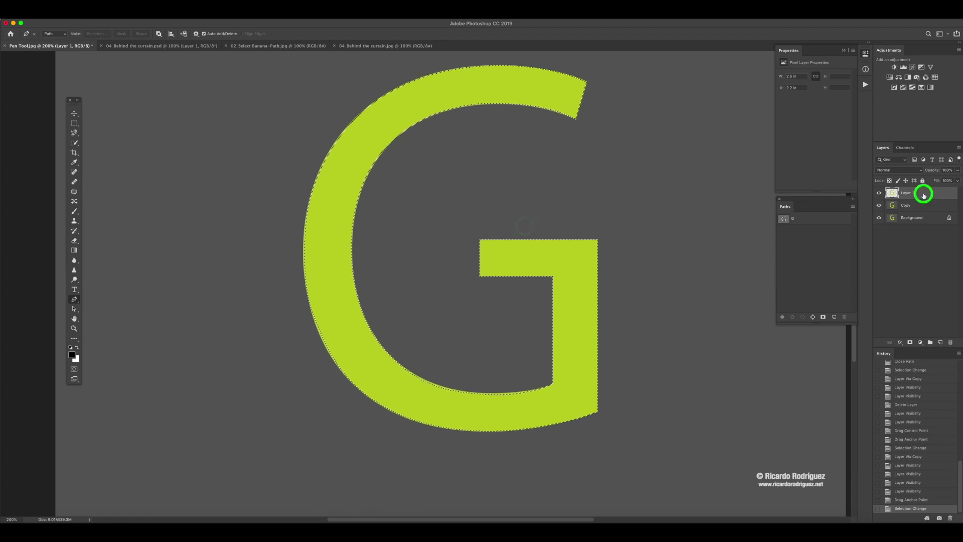
{"action": "left_click_drag", "start_coordinate": [924, 194], "coordinate": [950, 341]}
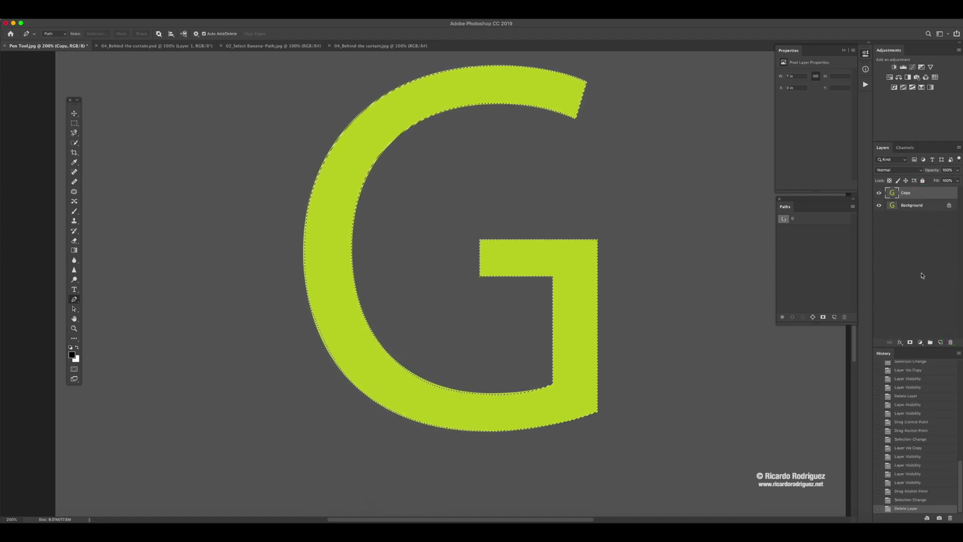
Step: Copy the selected letter from the Copy layer to a fresh layer, and hide the Copy and Background layers
{"action": "key", "text": "ctrl+j"}
{"action": "left_click_drag", "start_coordinate": [878, 205], "coordinate": [878, 219]}
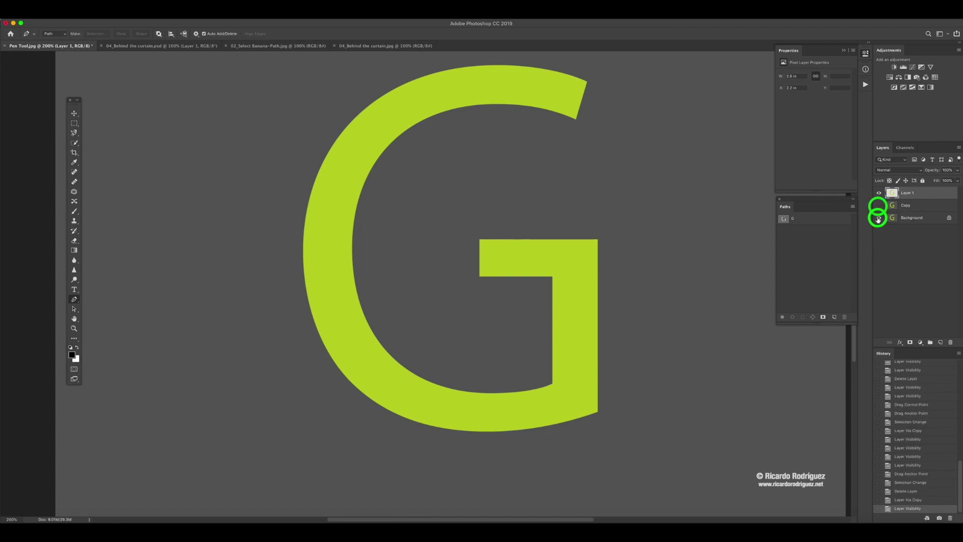
{"action": "left_click", "coordinate": [878, 220]}
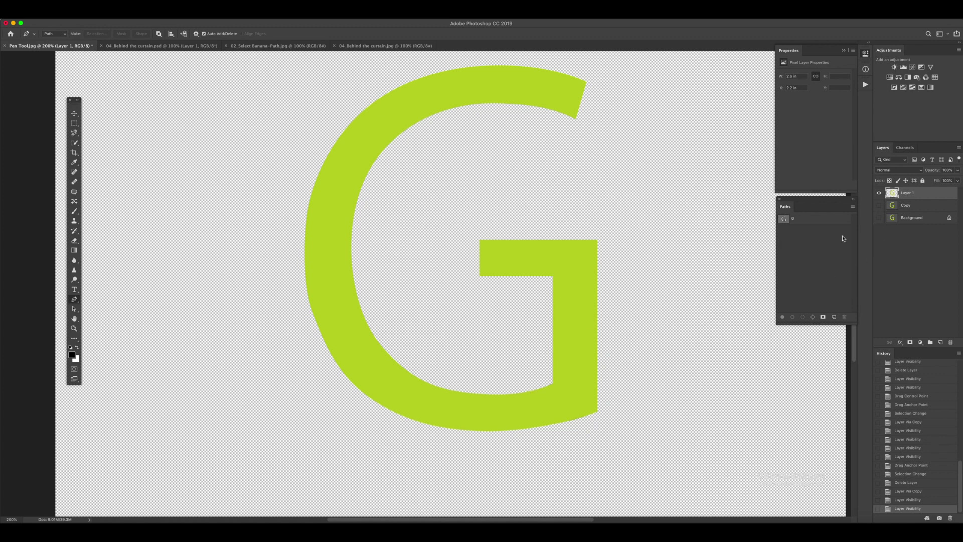
Step: Switch path G's outline off and on over the cut-out letter to compare them
{"action": "left_click", "coordinate": [812, 235]}
{"action": "left_click", "coordinate": [813, 217]}
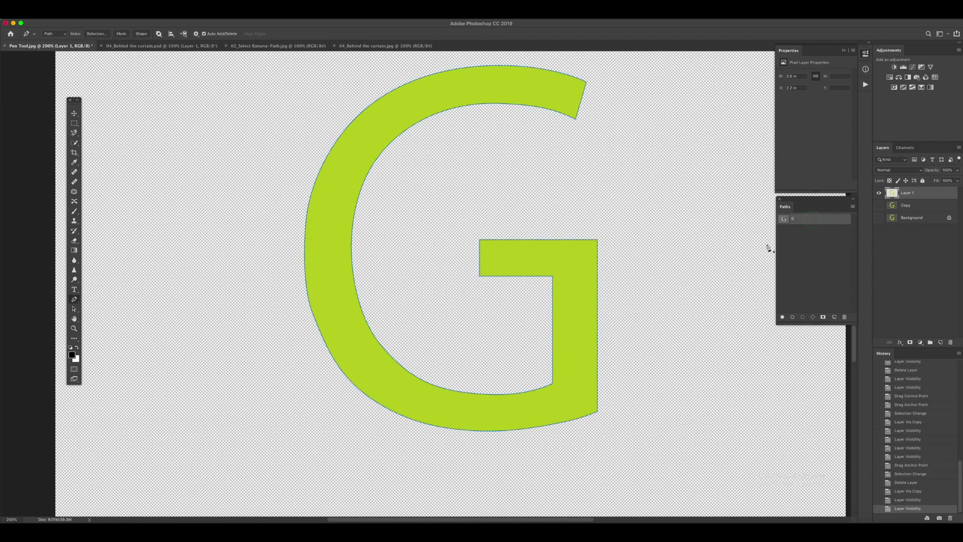
{"action": "left_click", "coordinate": [811, 237]}
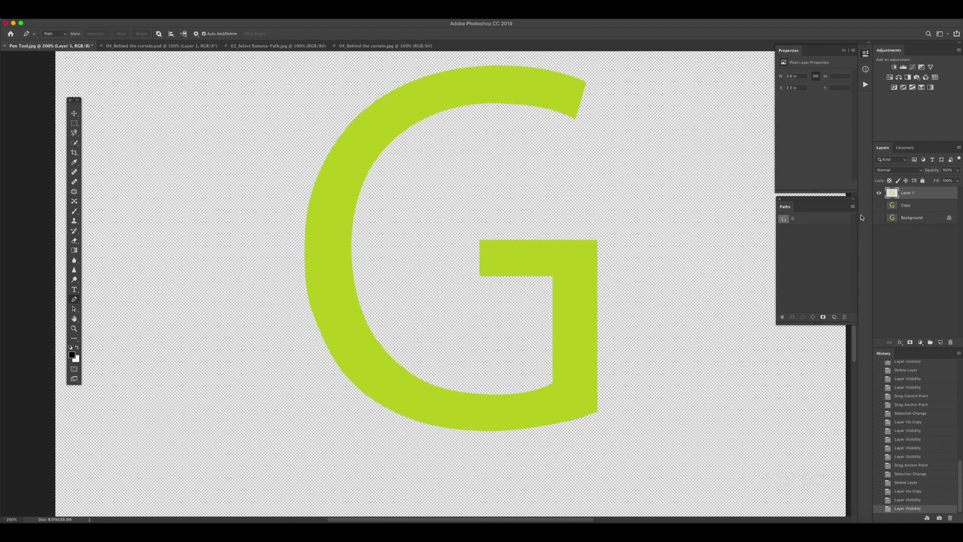
{"action": "left_click", "coordinate": [814, 218]}
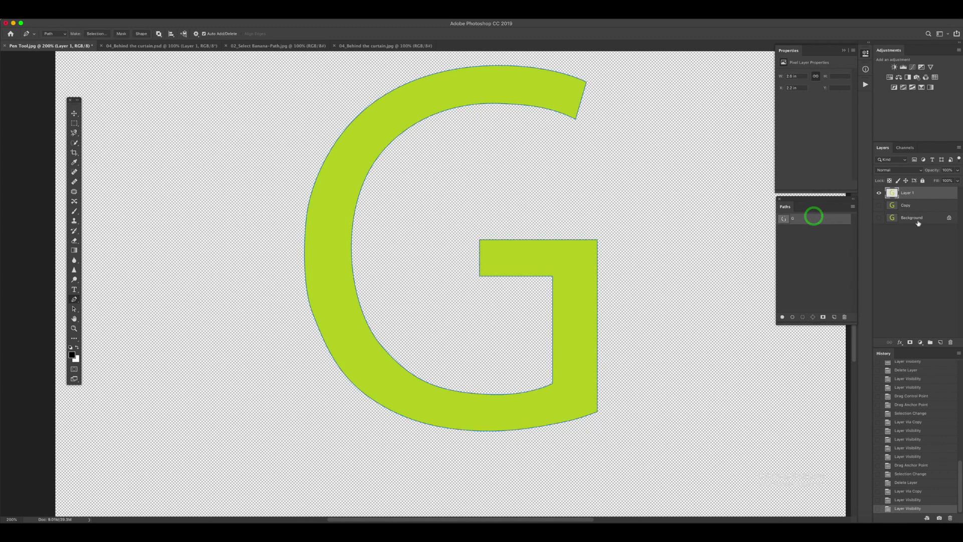
Step: Move the cut-out letter's layer down and to the right away from path G, and undo the move
{"action": "left_click", "coordinate": [74, 114]}
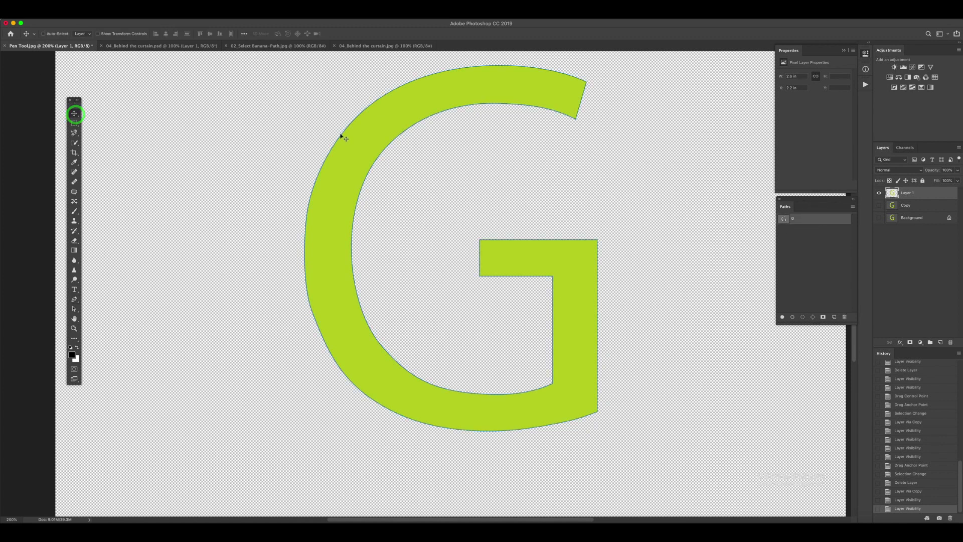
{"action": "left_click_drag", "start_coordinate": [342, 135], "coordinate": [390, 162]}
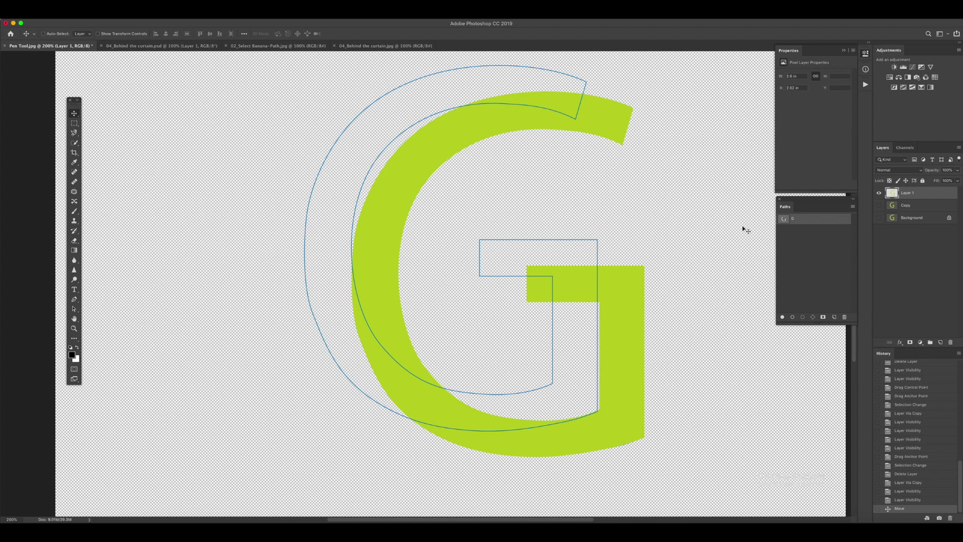
{"action": "key", "text": "super+z"}
Step: Toggle path G's outline, go through the three layers, and activate path G again
{"action": "left_click", "coordinate": [808, 236]}
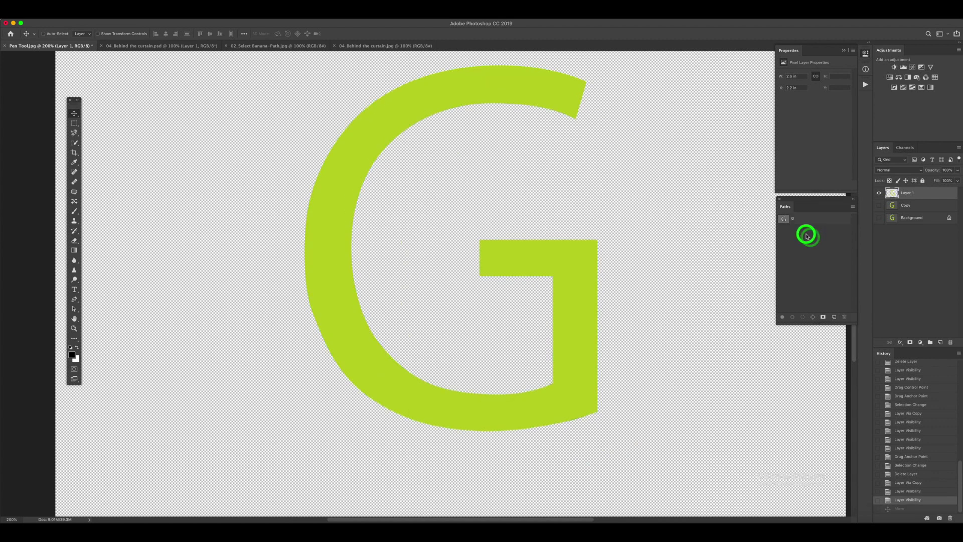
{"action": "left_click", "coordinate": [798, 217]}
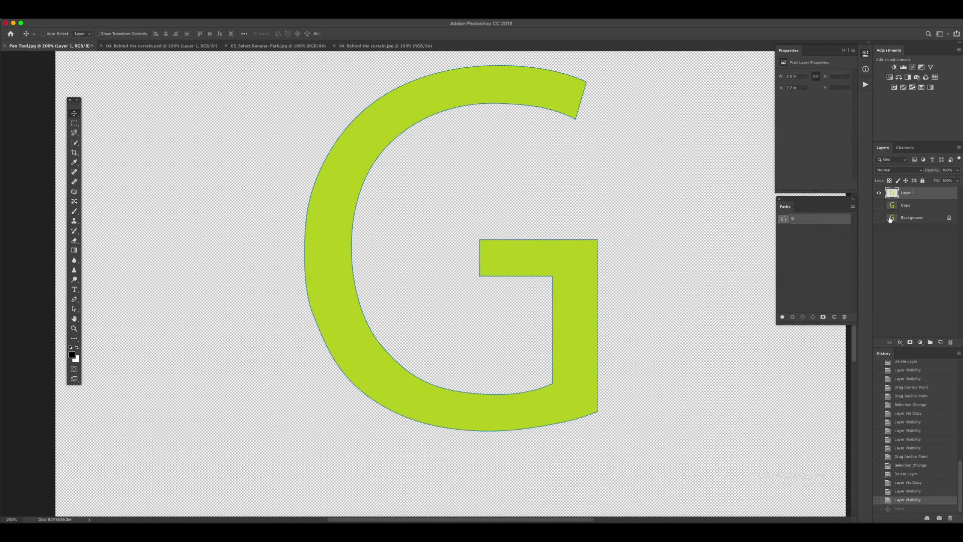
{"action": "left_click", "coordinate": [814, 245]}
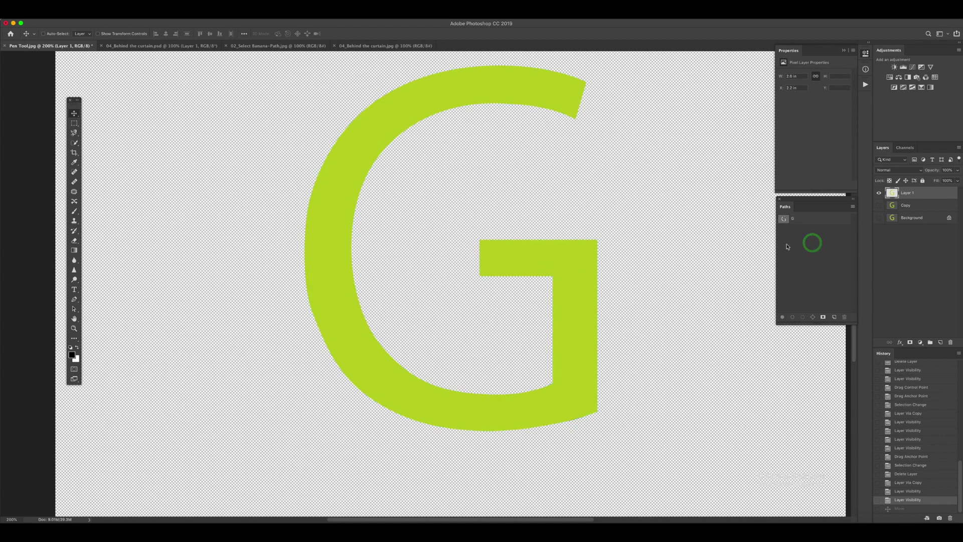
{"action": "left_click", "coordinate": [924, 203]}
{"action": "left_click", "coordinate": [917, 219]}
{"action": "left_click", "coordinate": [914, 193]}
{"action": "left_click", "coordinate": [812, 219]}
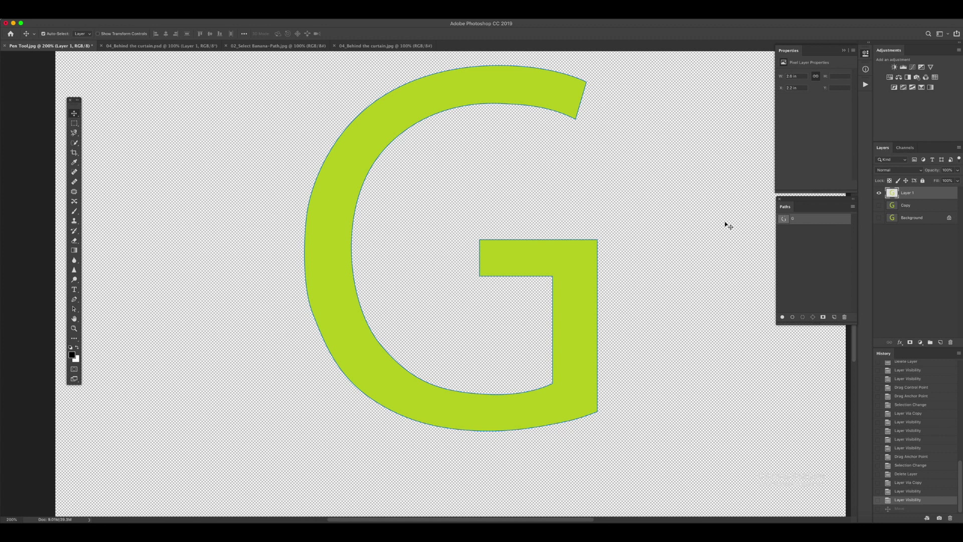
Step: Try scaling path G down to about 88% with Free Transform, and revert the scaling
{"action": "key", "text": "ctrl+t"}
{"action": "left_click_drag", "start_coordinate": [599, 64], "coordinate": [555, 103]}
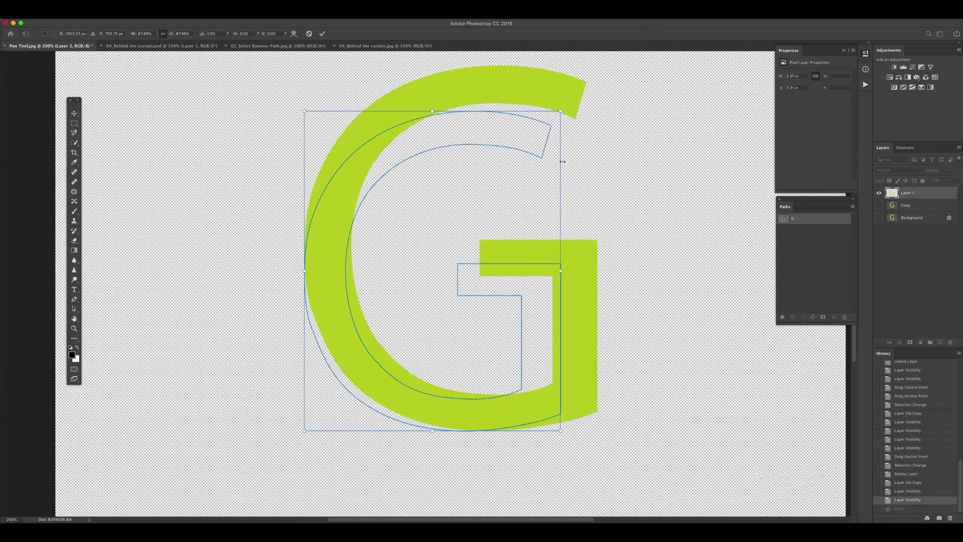
{"action": "key", "text": "Return"}
{"action": "left_click", "coordinate": [808, 250]}
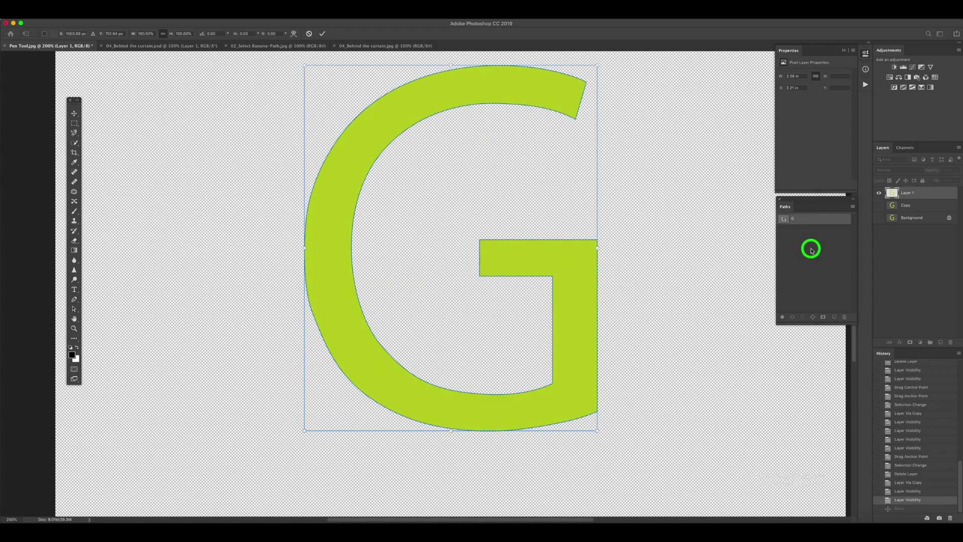
Step: Activate and deselect path G again, leaving only the cut-out letter displayed without its outline
{"action": "left_click", "coordinate": [801, 221]}
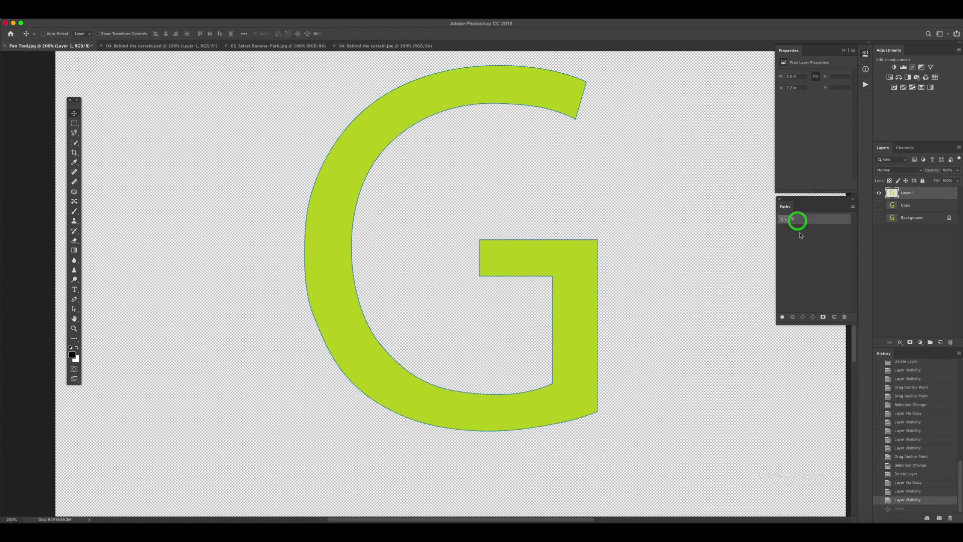
{"action": "left_click", "coordinate": [800, 232]}
{"action": "left_click", "coordinate": [803, 222]}
{"action": "left_click", "coordinate": [816, 233]}
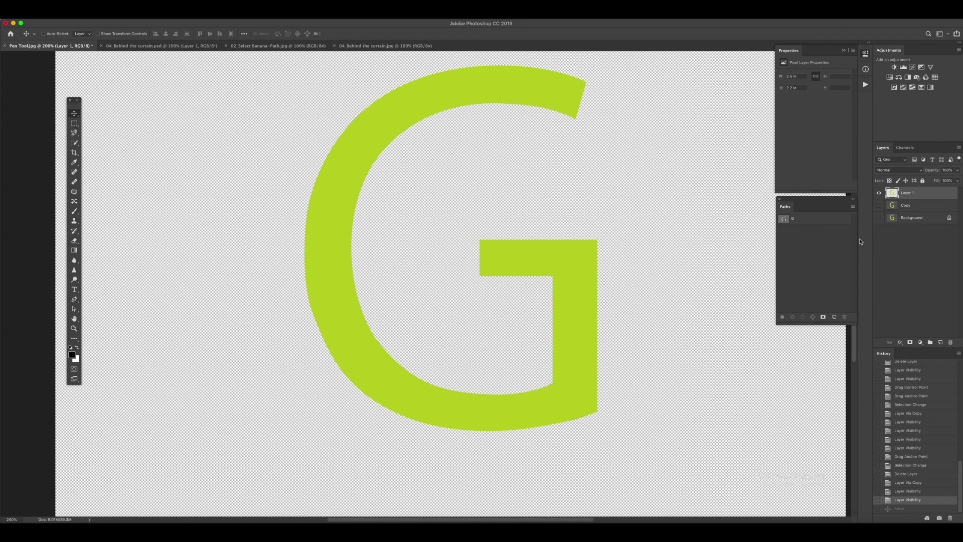